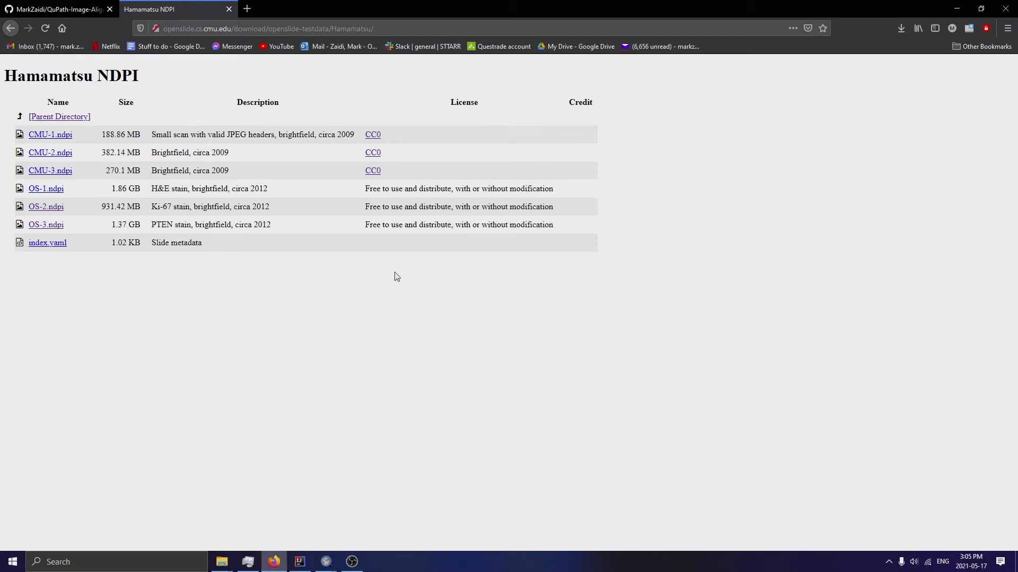
Check the QuPath-Image-Alignment repository and the Hamamatsu NDPI sample slide listing in the browser, and return to QuPath.
left_click(69, 8)
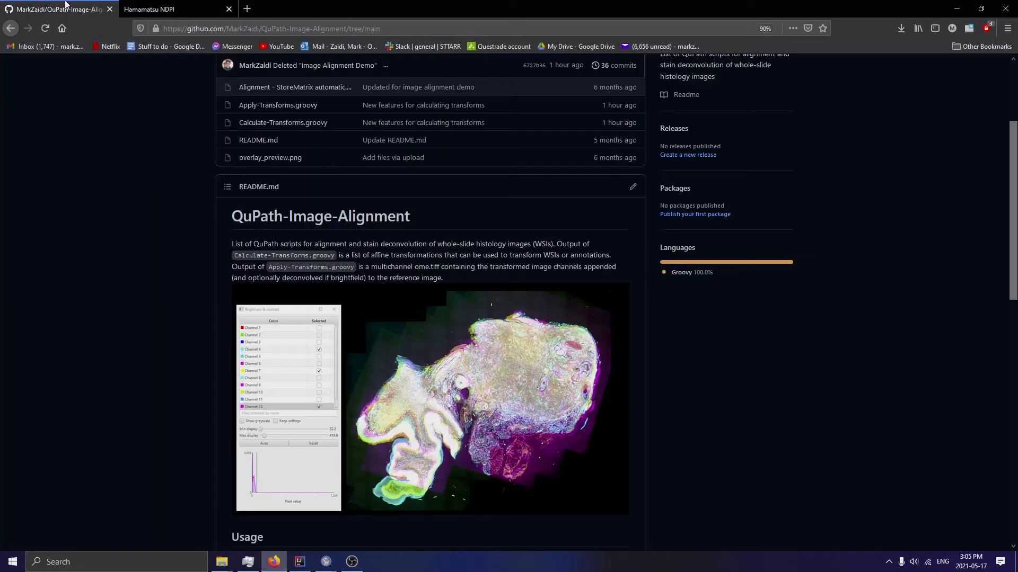
left_click(192, 11)
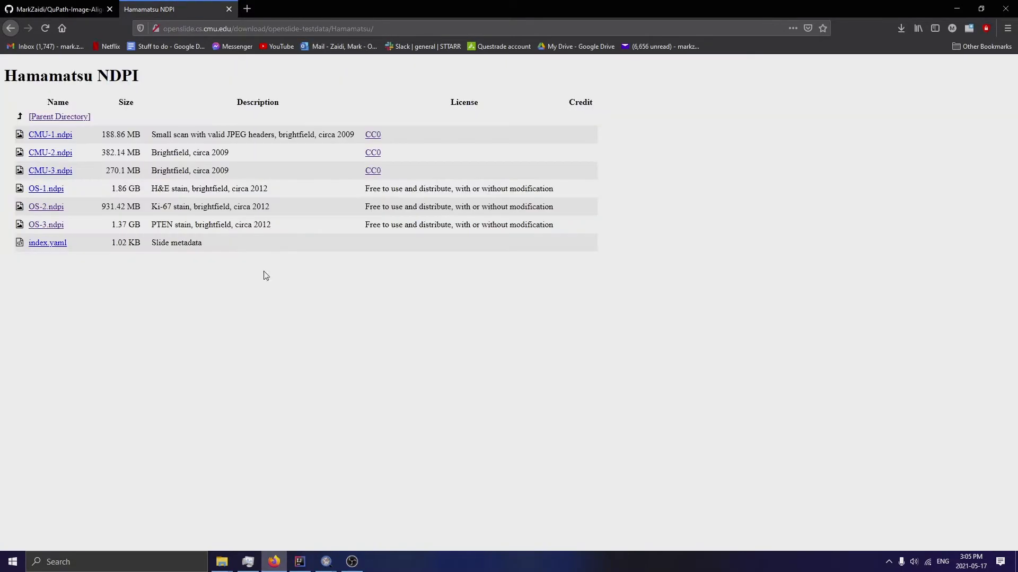
left_click(957, 9)
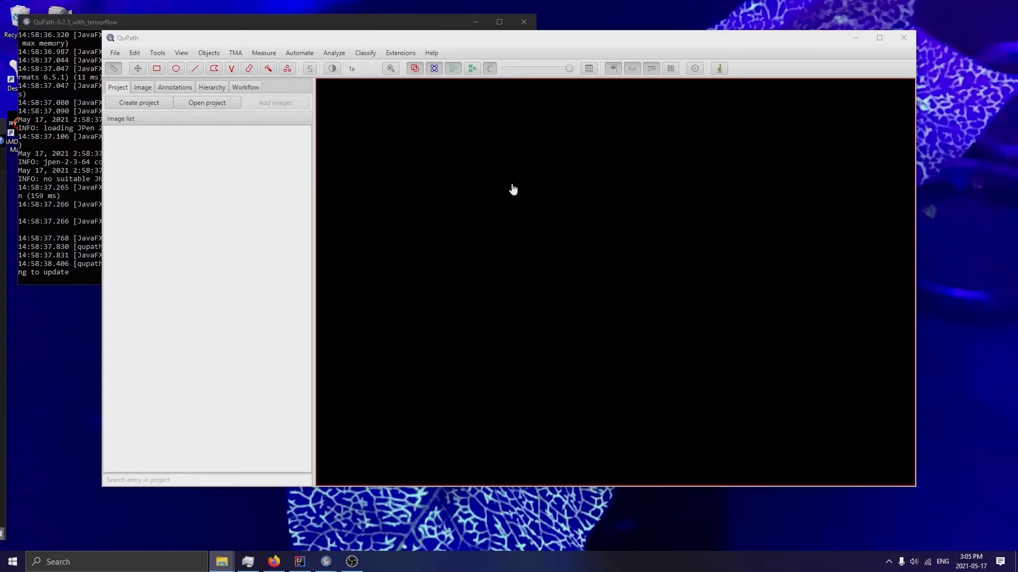
left_click(364, 560)
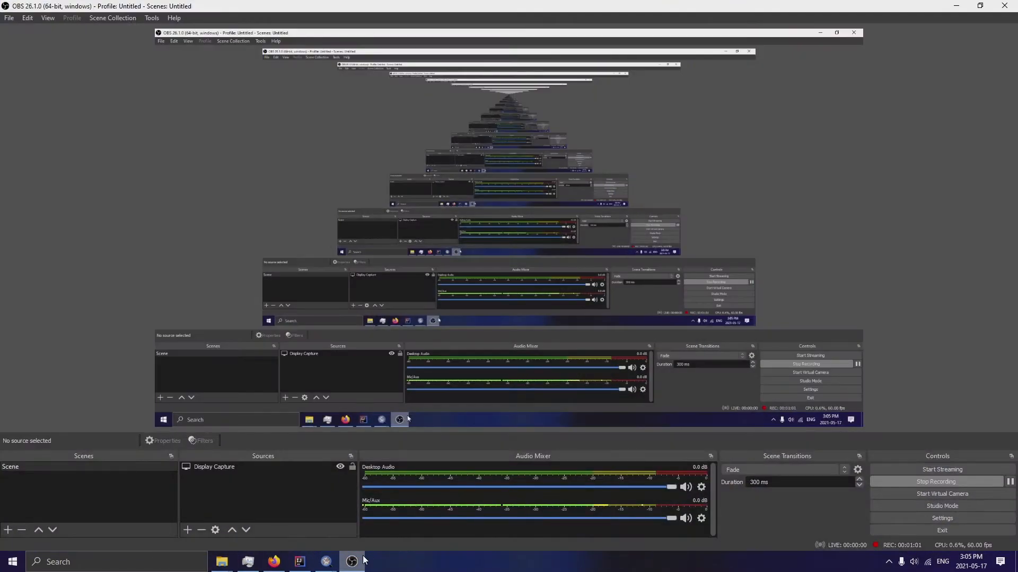
left_click(364, 561)
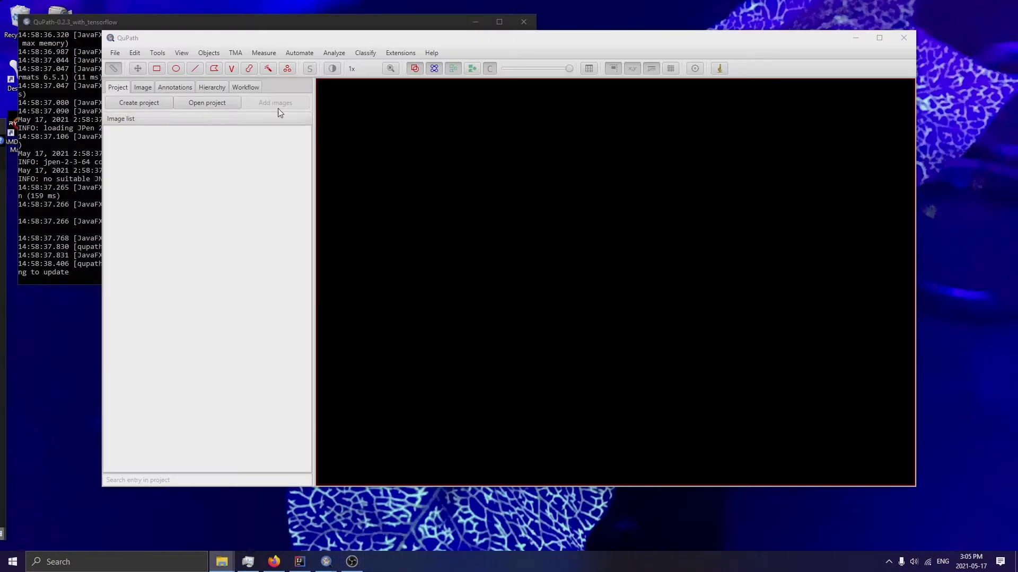
Create a new folder named "Image Alignment" inside the QuPath Tutorials folder in File Explorer.
left_click(118, 55)
left_click(222, 561)
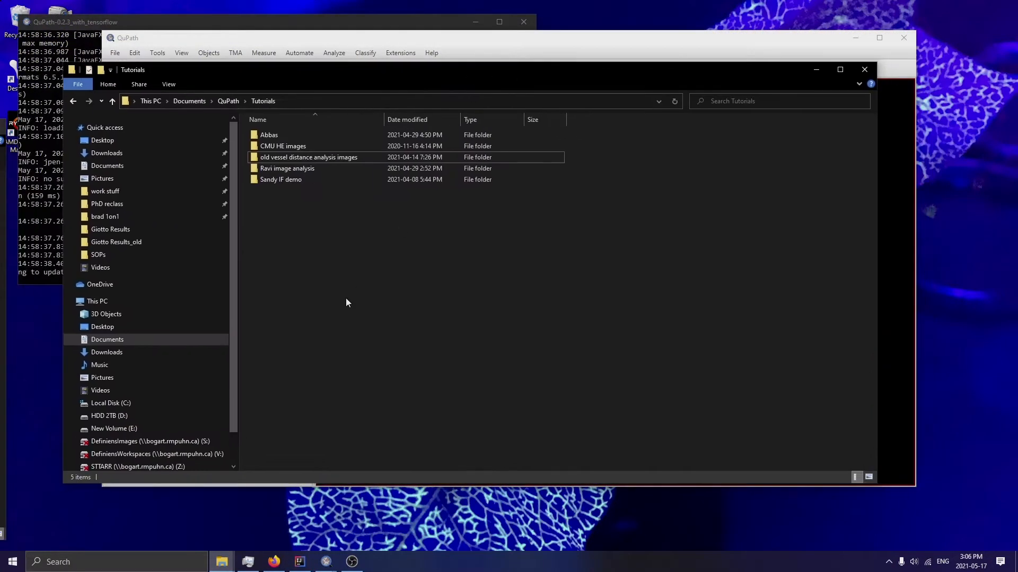
right_click(316, 216)
mouse_move(387, 342)
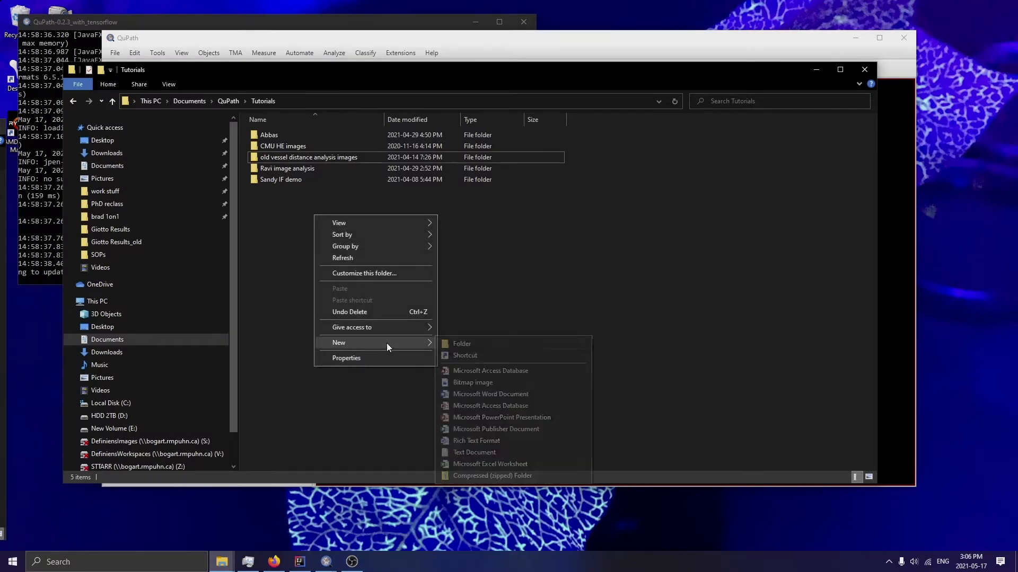
left_click(488, 342)
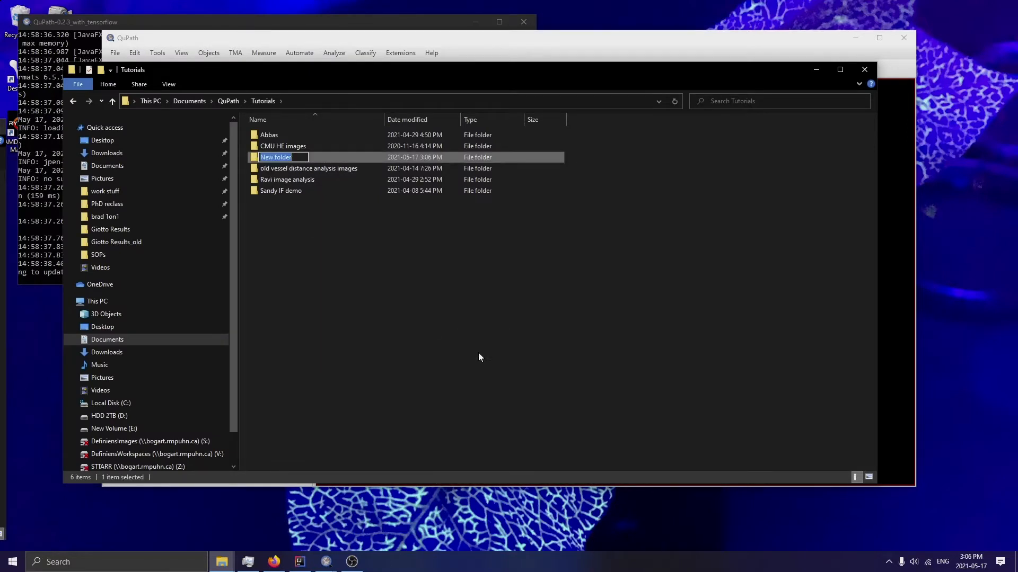
type("Image Alignment")
left_click(478, 357)
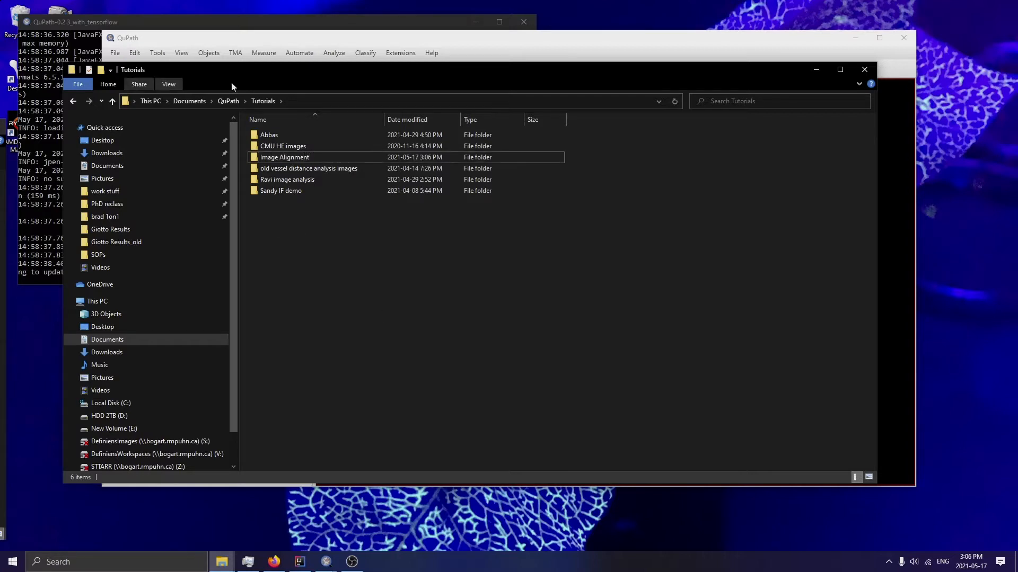
Open the Image Alignment folder and copy its full path.
double_click(313, 161)
left_click(386, 101)
key("ctrl+c")
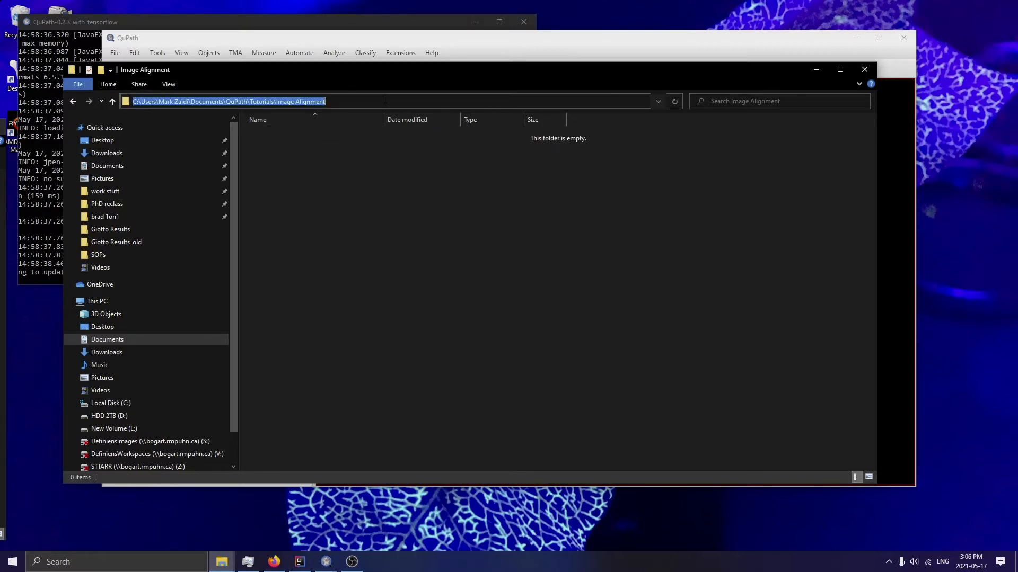
Switch to QuPath and create a new project in the empty Image Alignment folder, using the copied path.
left_click(583, 49)
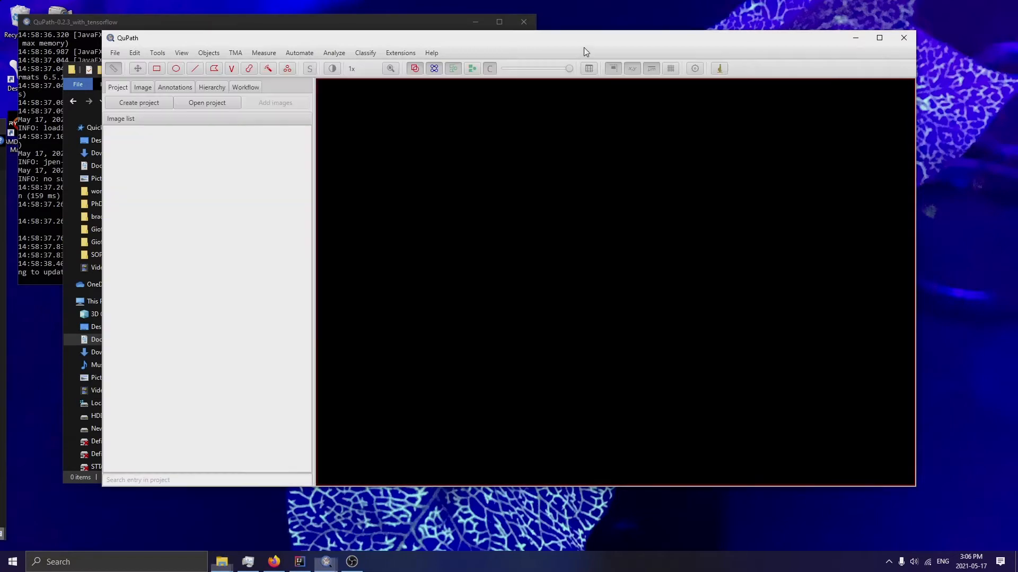
left_click(115, 53)
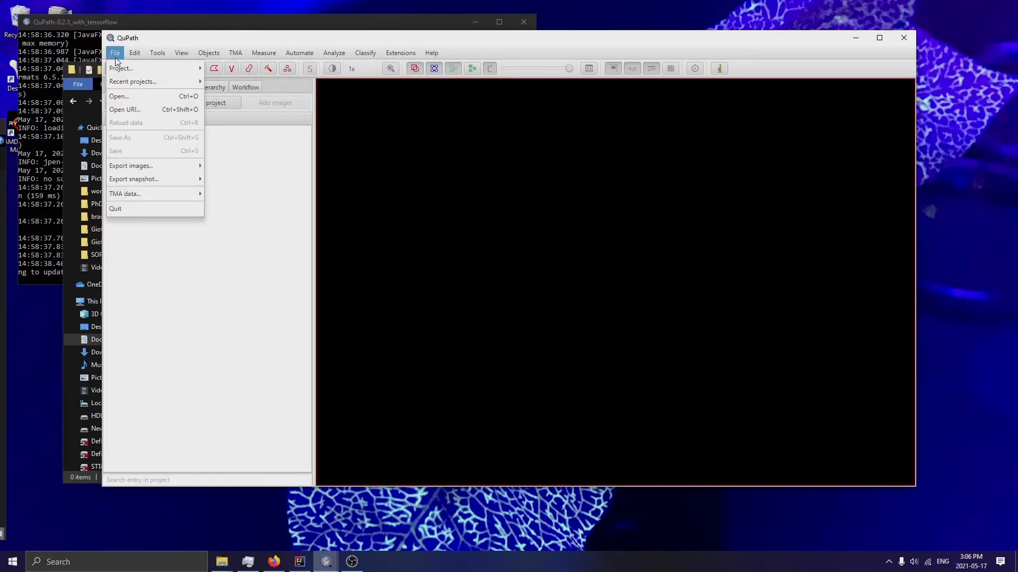
mouse_move(123, 69)
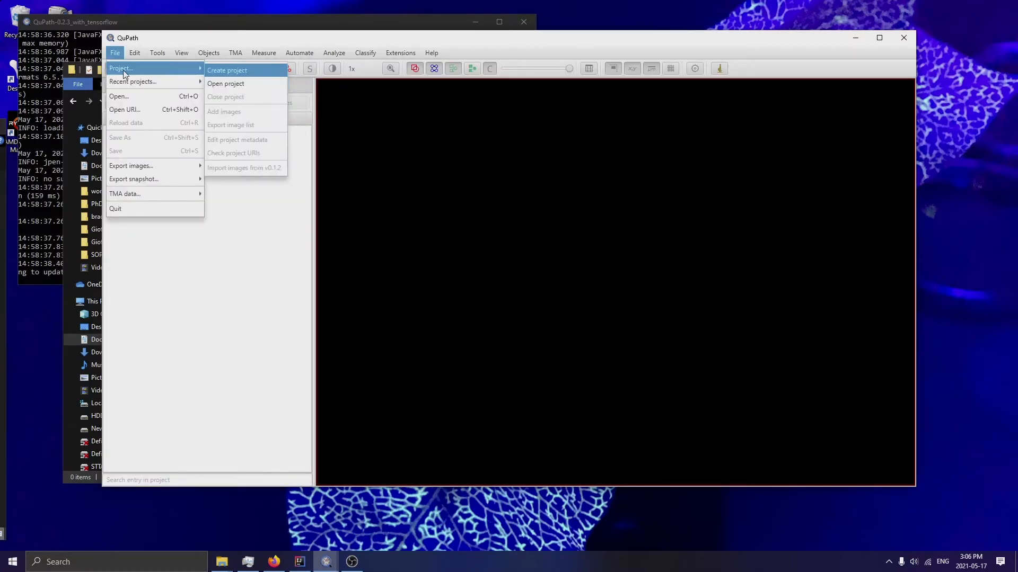
left_click(229, 71)
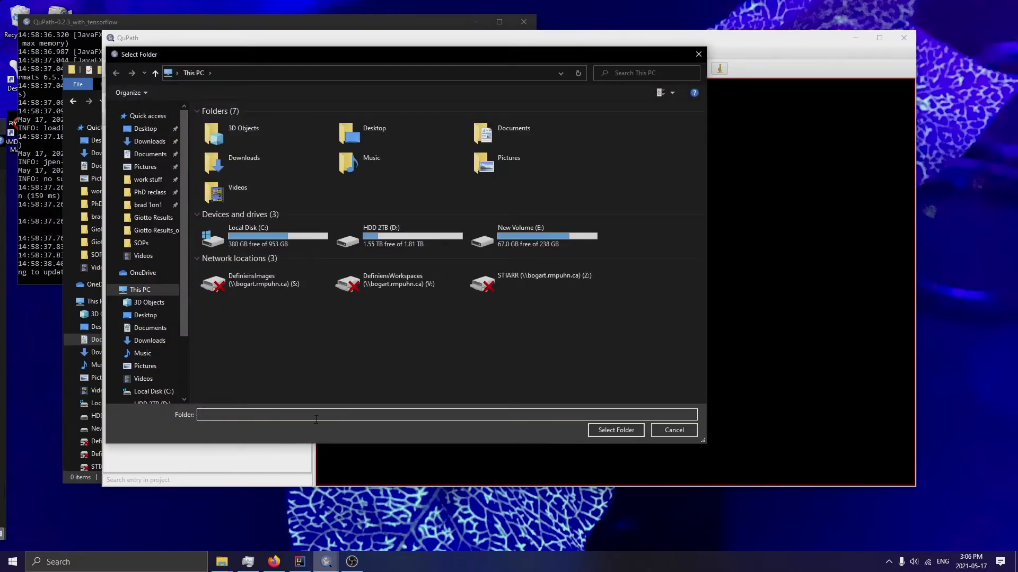
left_click(316, 419)
key("ctrl+v")
key("Return")
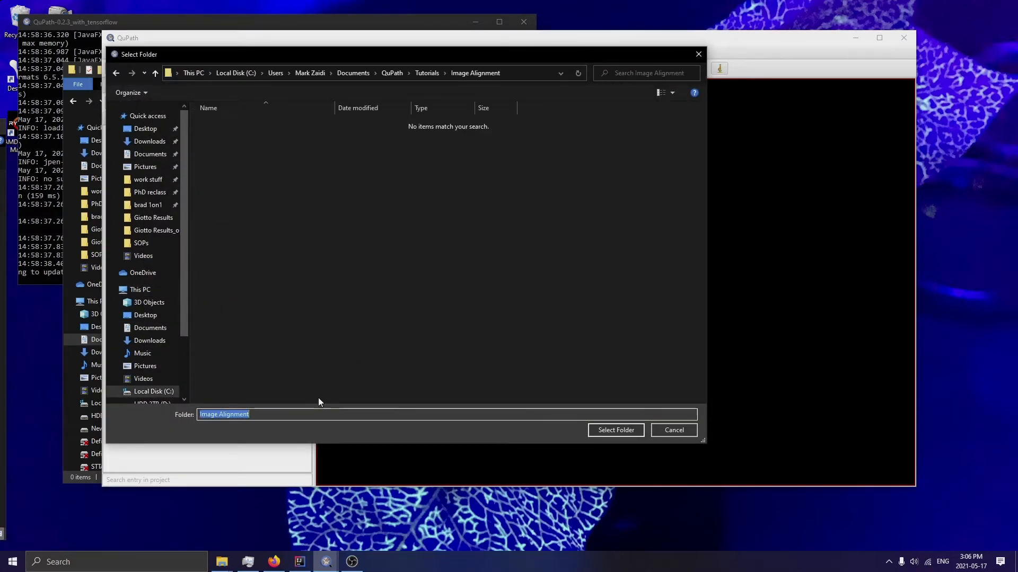
left_click(623, 428)
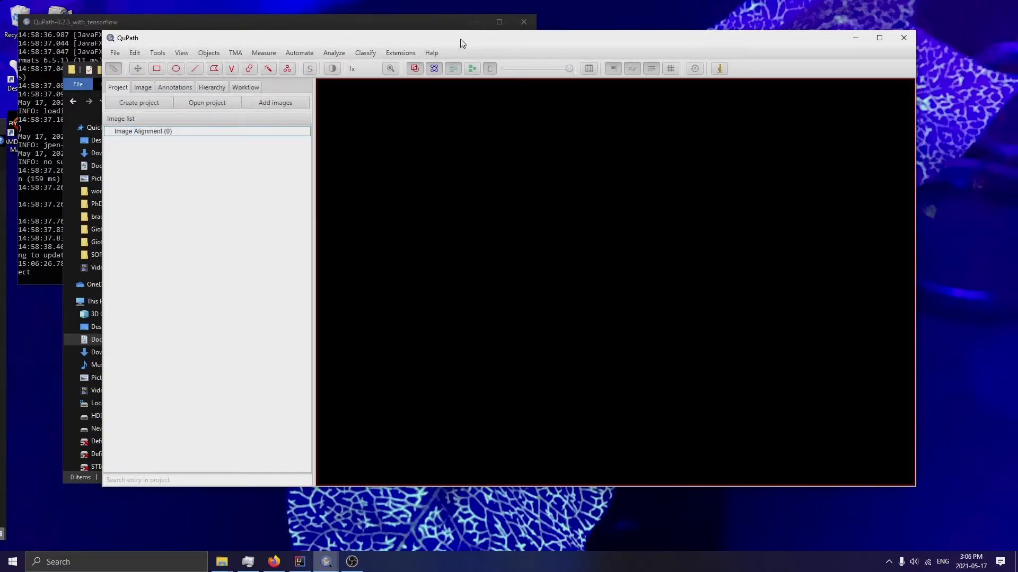
Switch to Firefox to view the sample slide listing and the image alignment repository, and minimize the browser.
left_click_drag(460, 43, 511, 94)
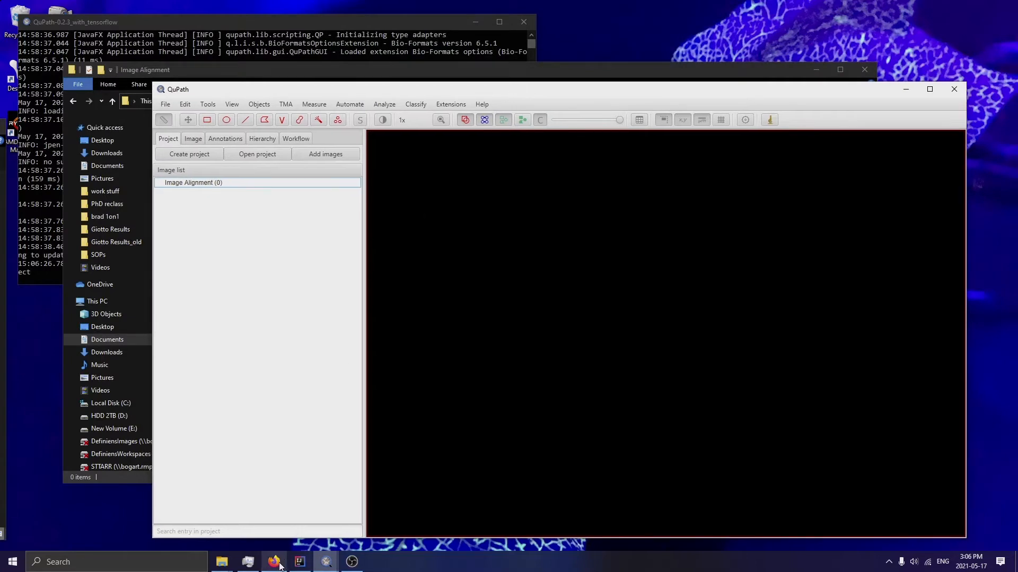
left_click(221, 562)
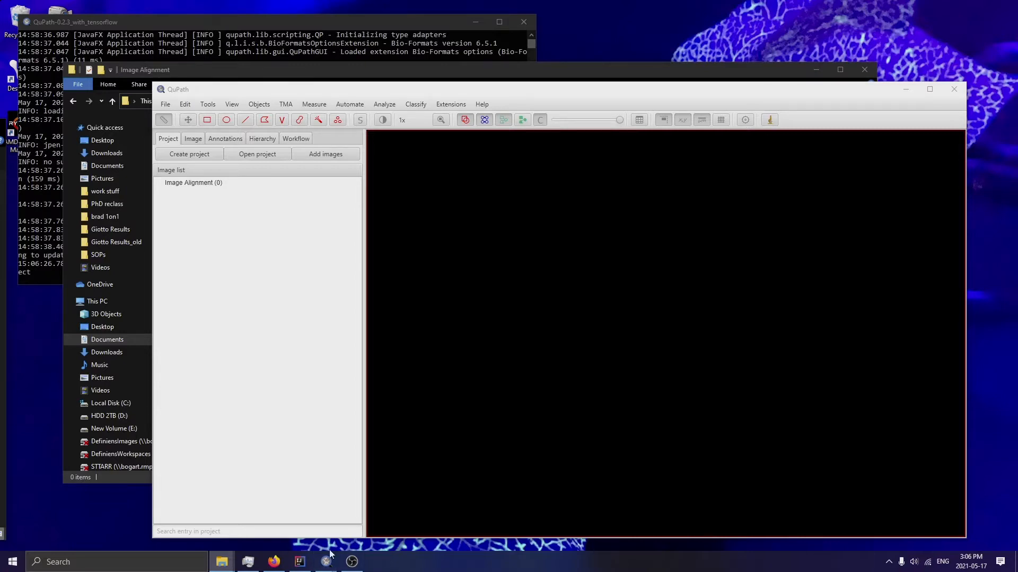
left_click(276, 565)
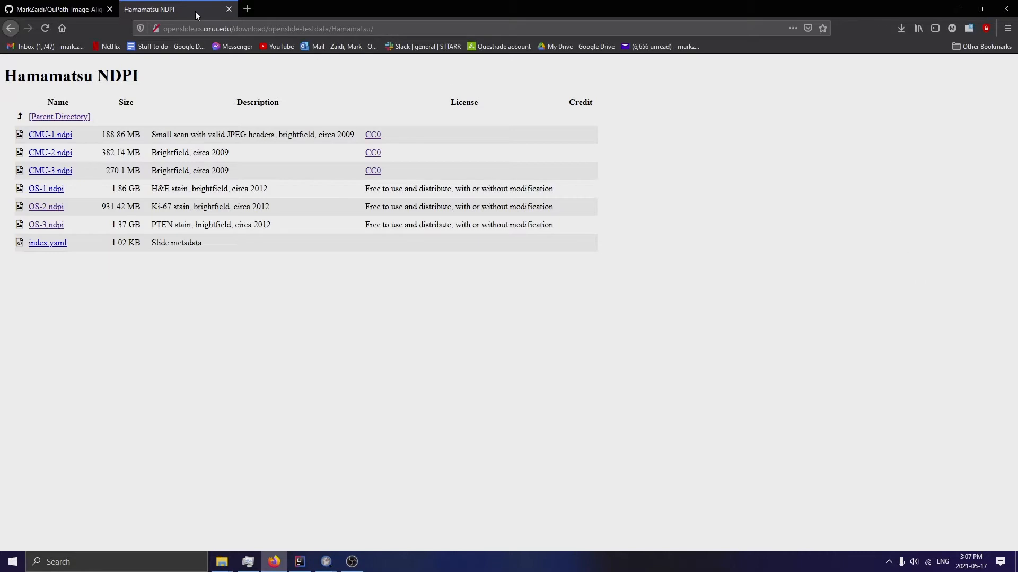
left_click(82, 5)
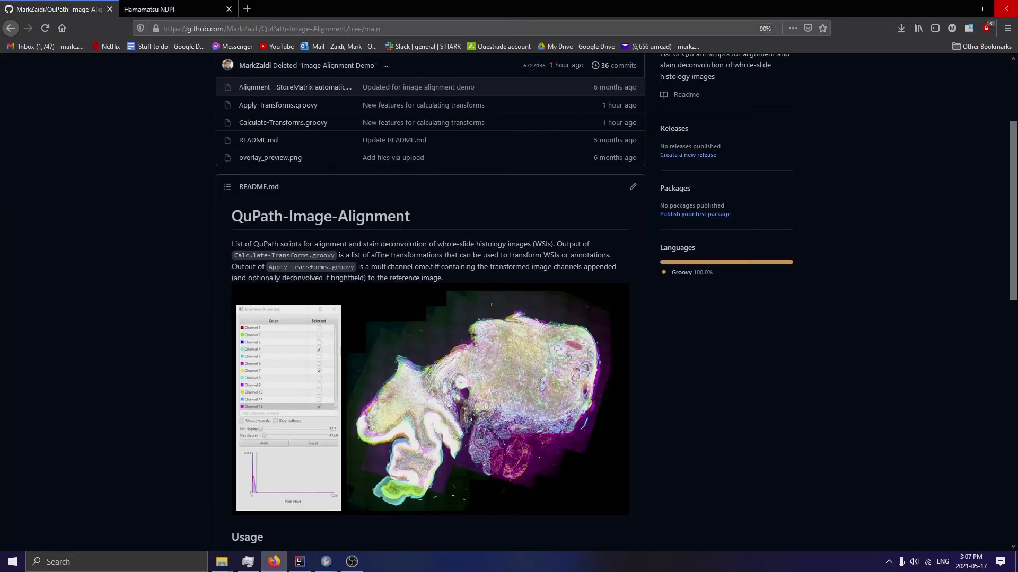
left_click(956, 9)
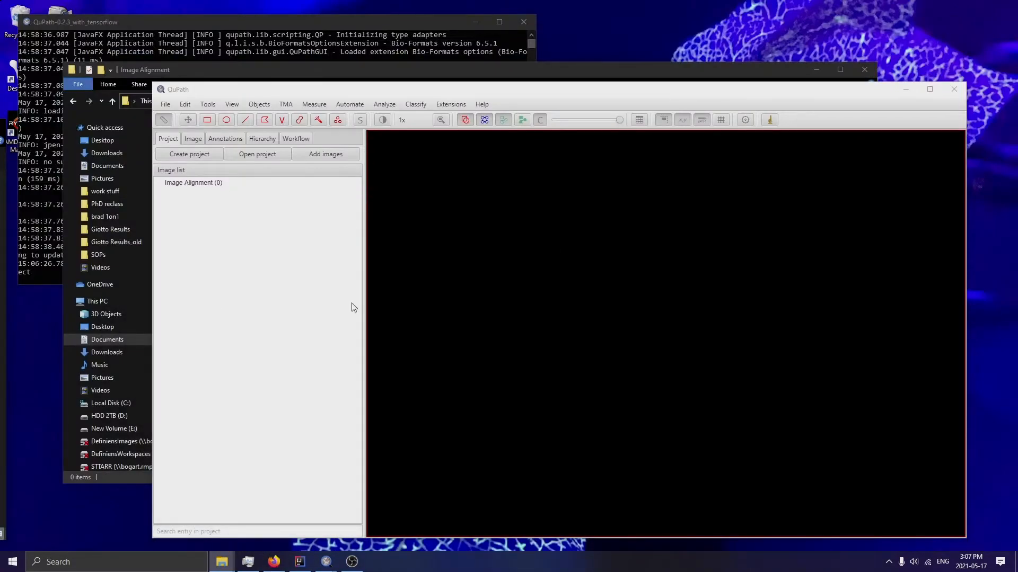
Bring the Images > Tutorials folder on screen and add OS-2.ndpi and OS-3.tif from it to the QuPath project's import list.
left_click_drag(1, 127, 748, 243)
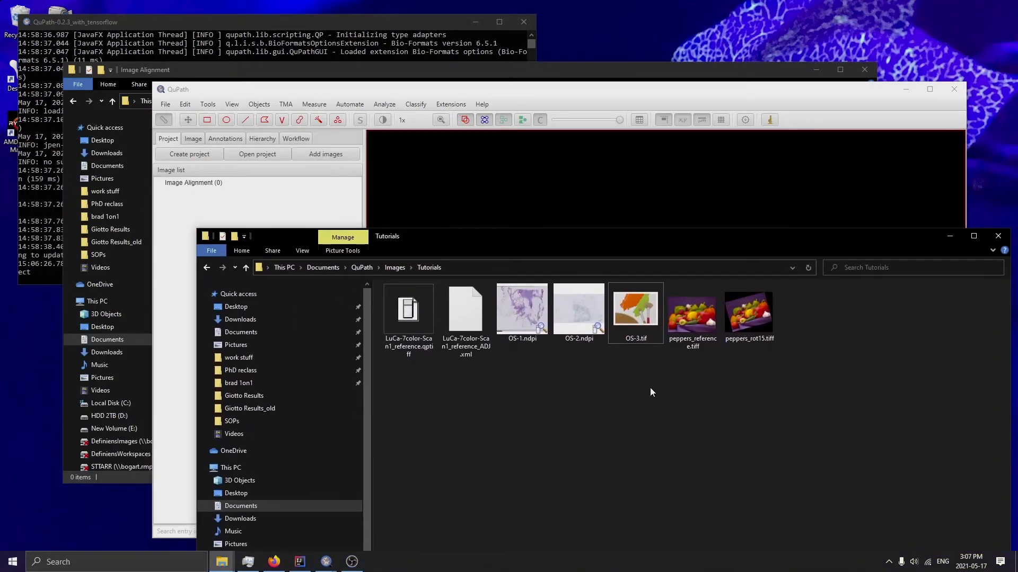
left_click_drag(650, 387, 578, 303)
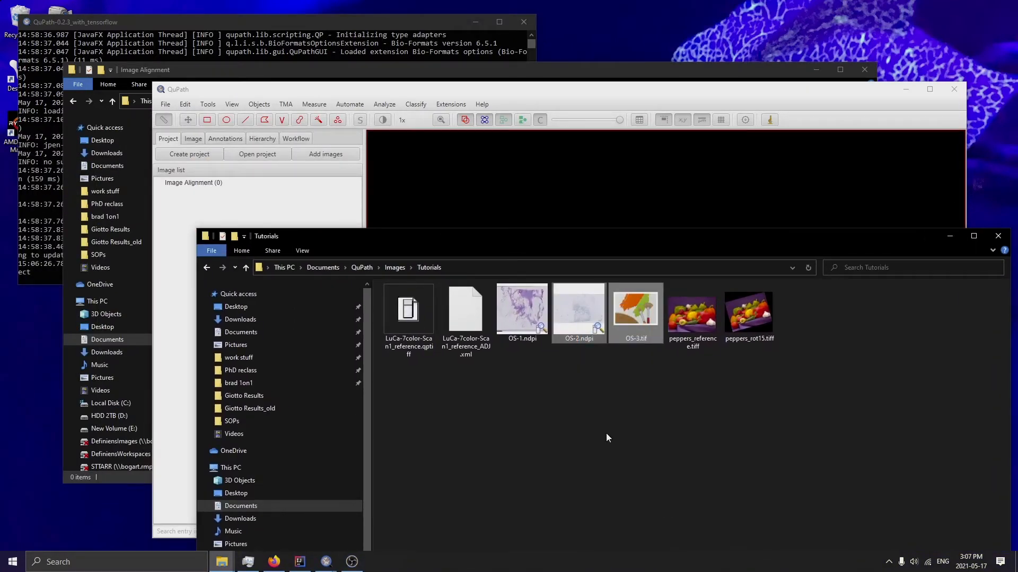
left_click_drag(618, 414, 622, 419)
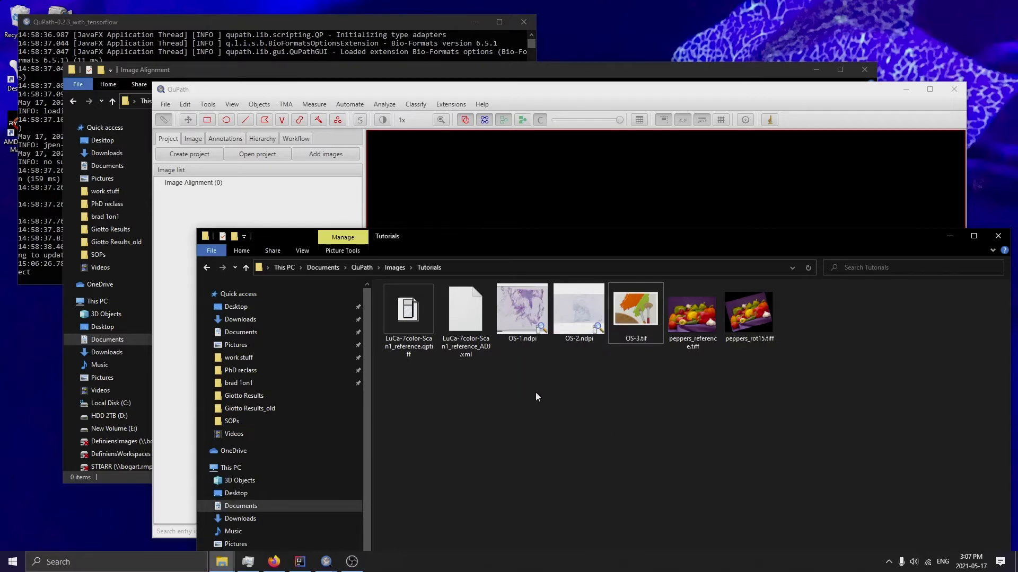
left_click_drag(536, 397, 507, 310)
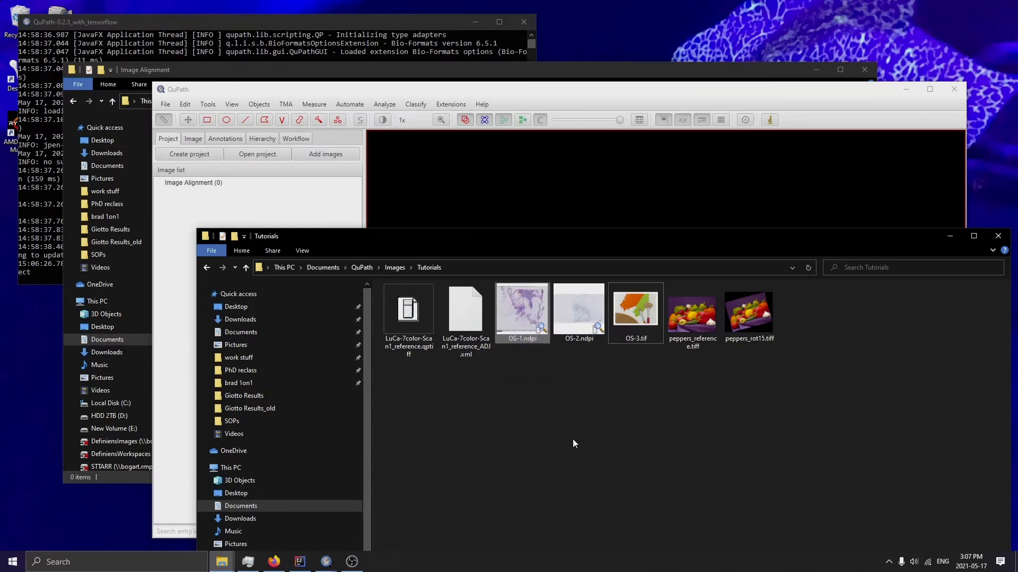
left_click(573, 439)
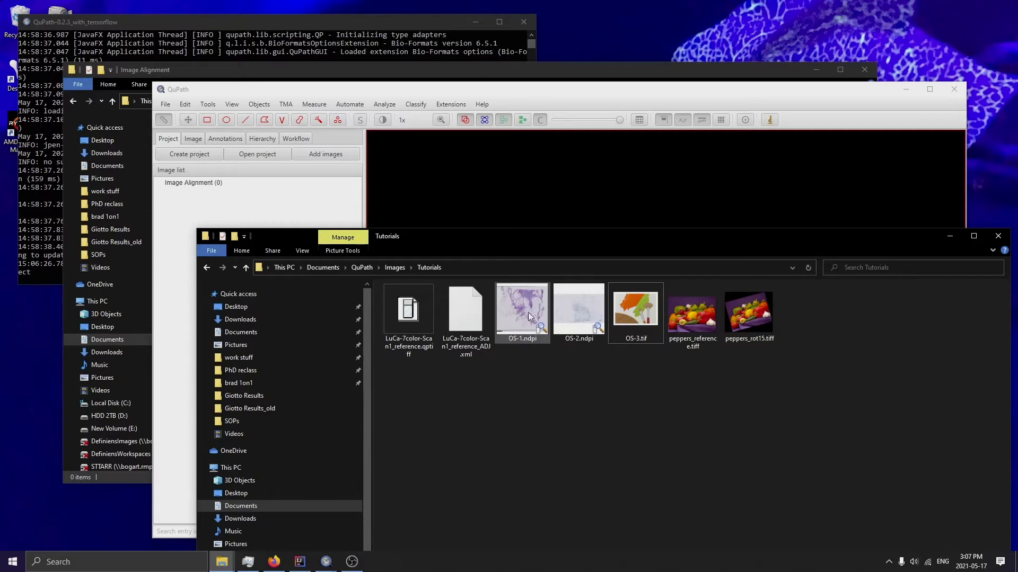
left_click(566, 332)
left_click(645, 342, "ctrl")
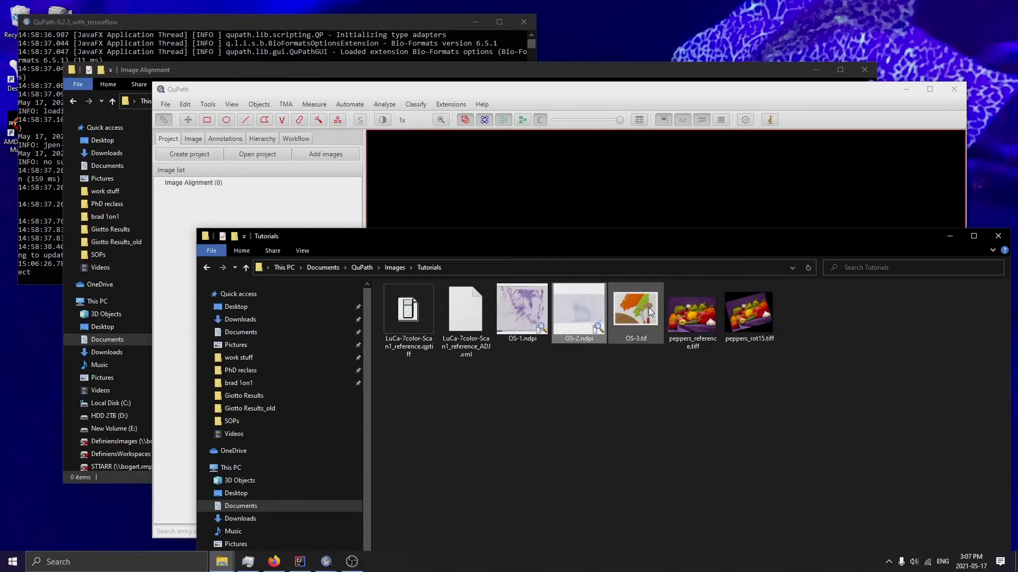
left_click_drag(642, 314, 250, 185)
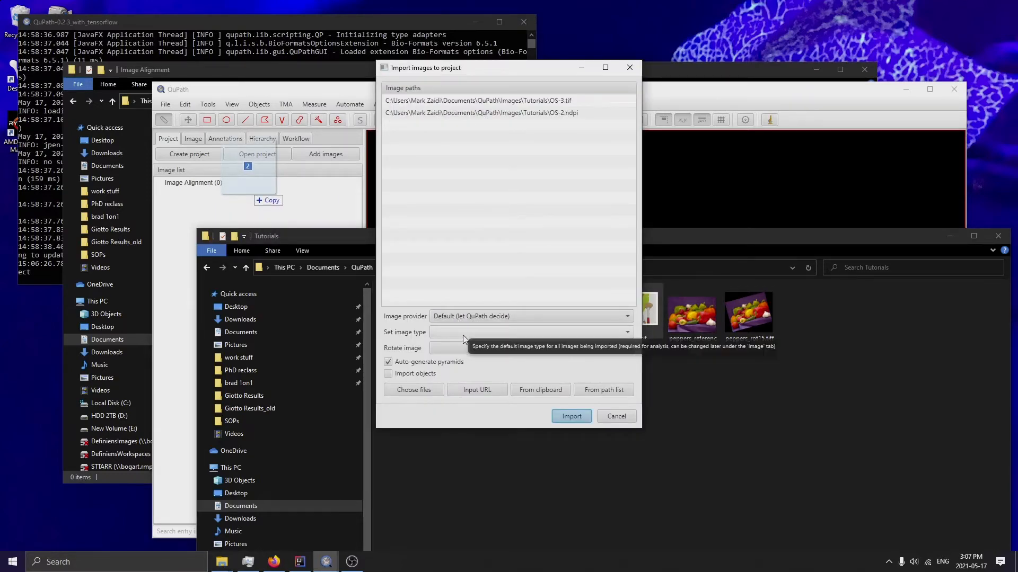
left_click(560, 335)
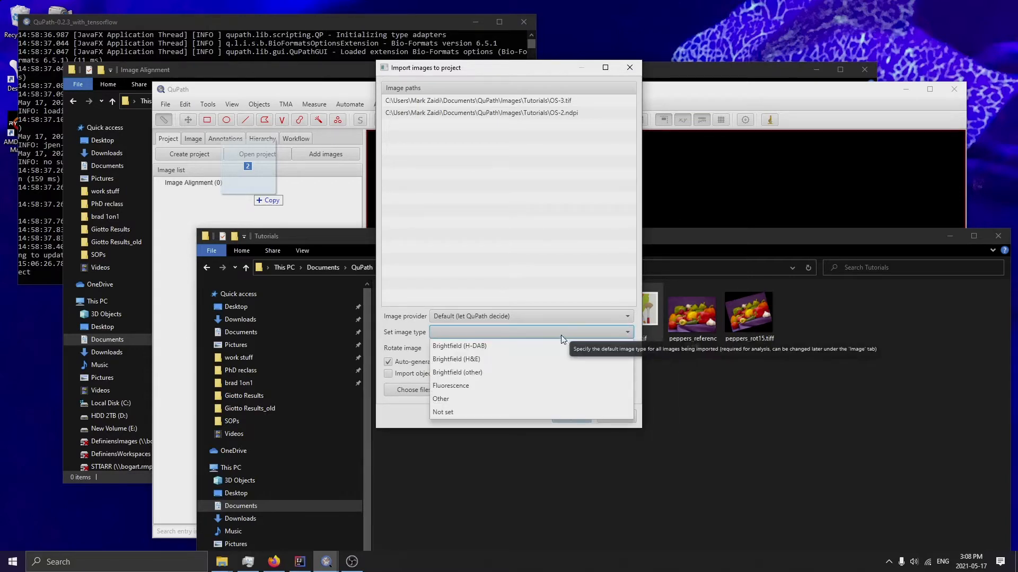
left_click(556, 332)
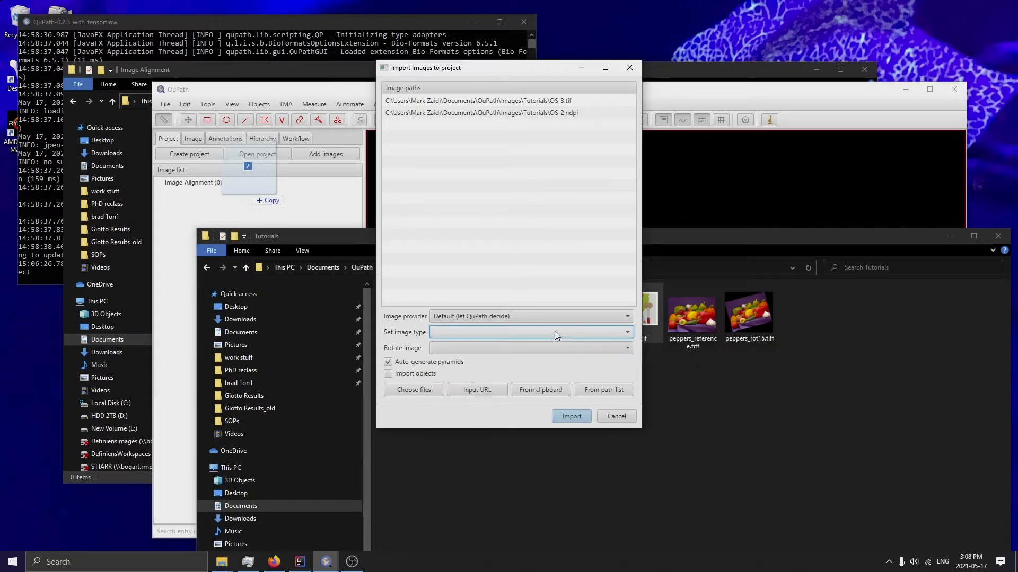
left_click(446, 348)
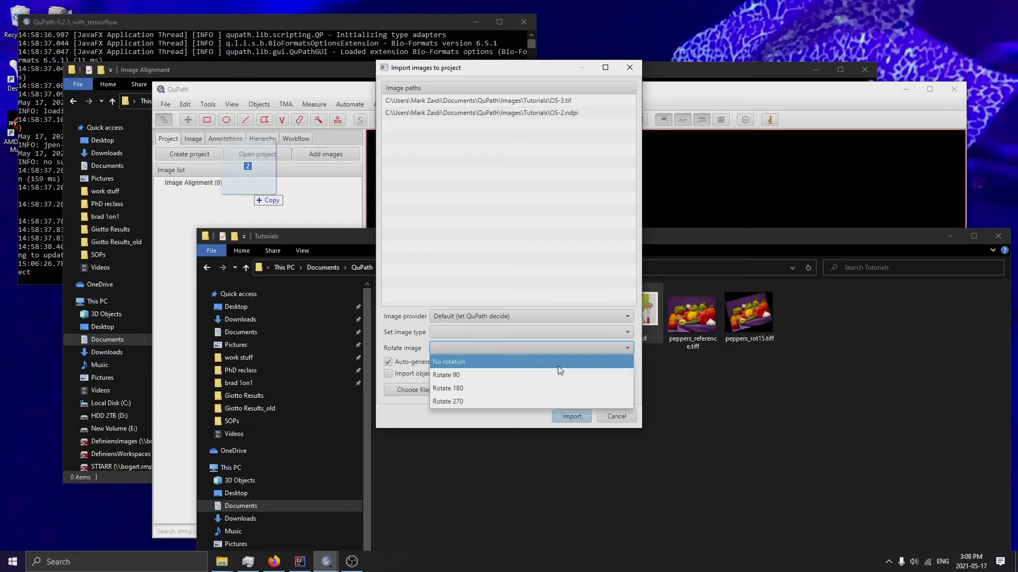
left_click(572, 351)
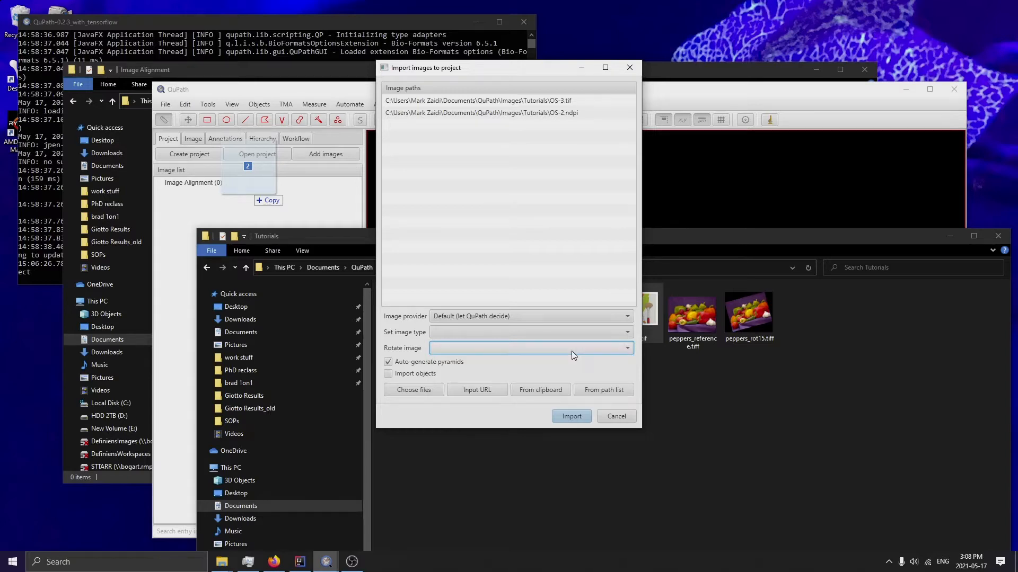
Import OS-3.tif and OS-2.ndpi with the default image provider and auto-generated pyramids, and move the Tutorials folder window aside.
left_click(579, 417)
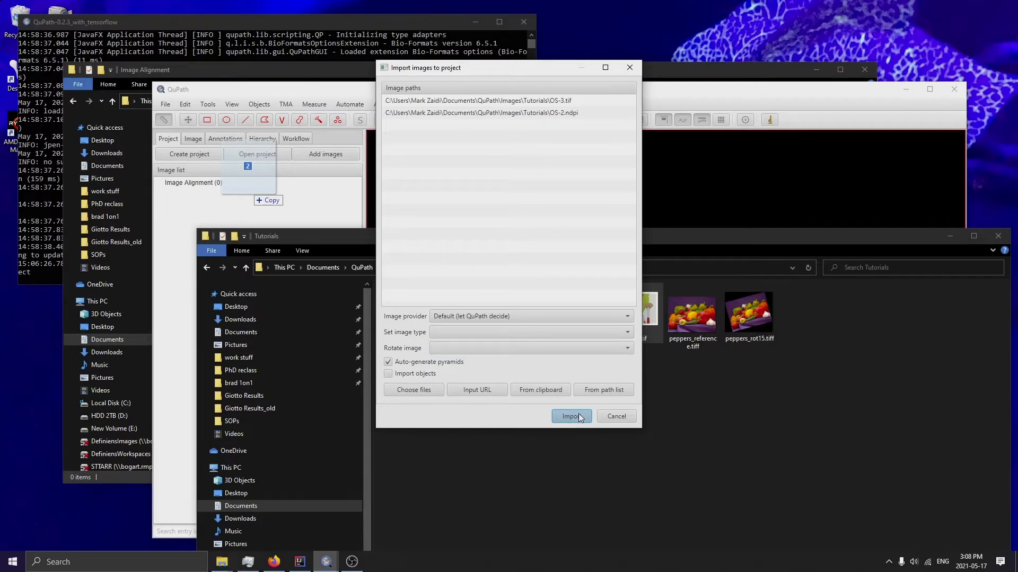
left_click(577, 416)
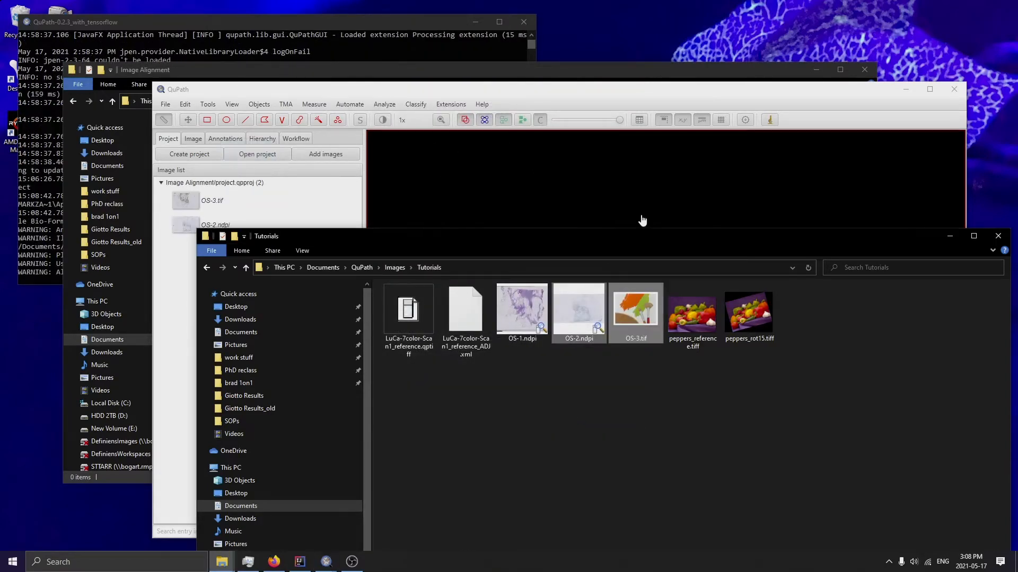
left_click_drag(951, 243, 858, 256)
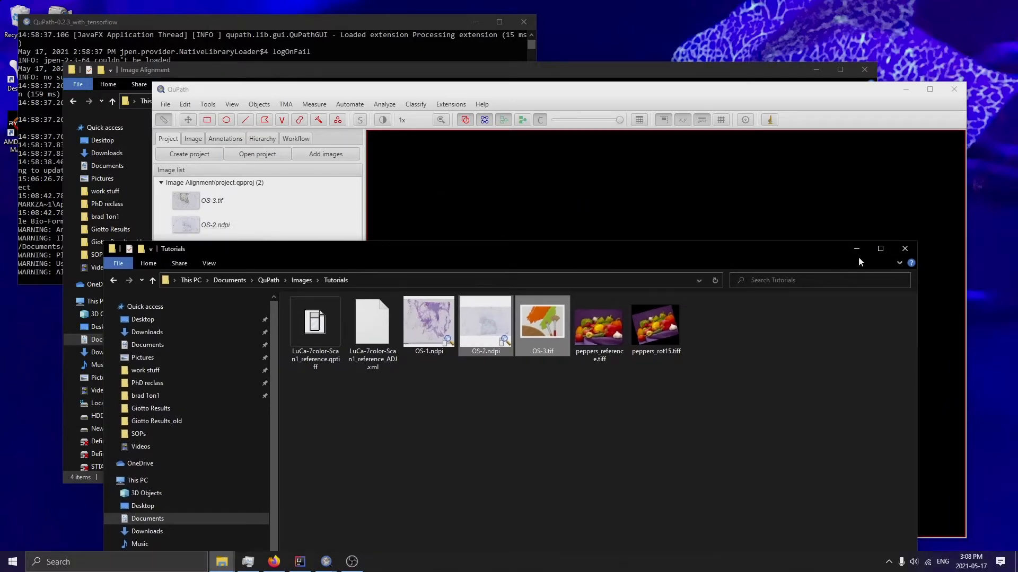
Minimize the Tutorials folder, maximize QuPath, and open OS-3.tif with its image type set to Brightfield (H-DAB).
left_click(854, 251)
left_click(930, 89)
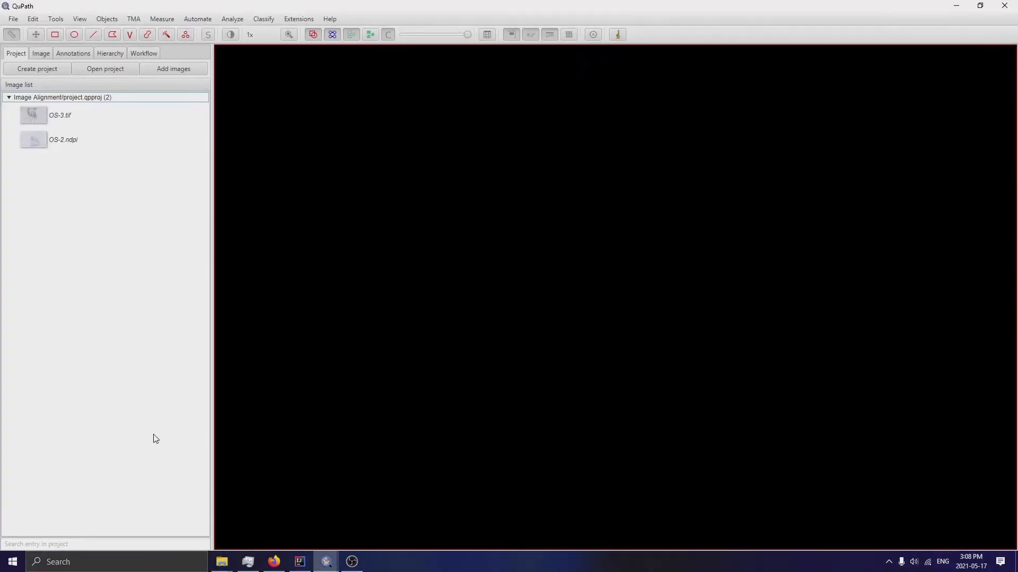
left_click(55, 119)
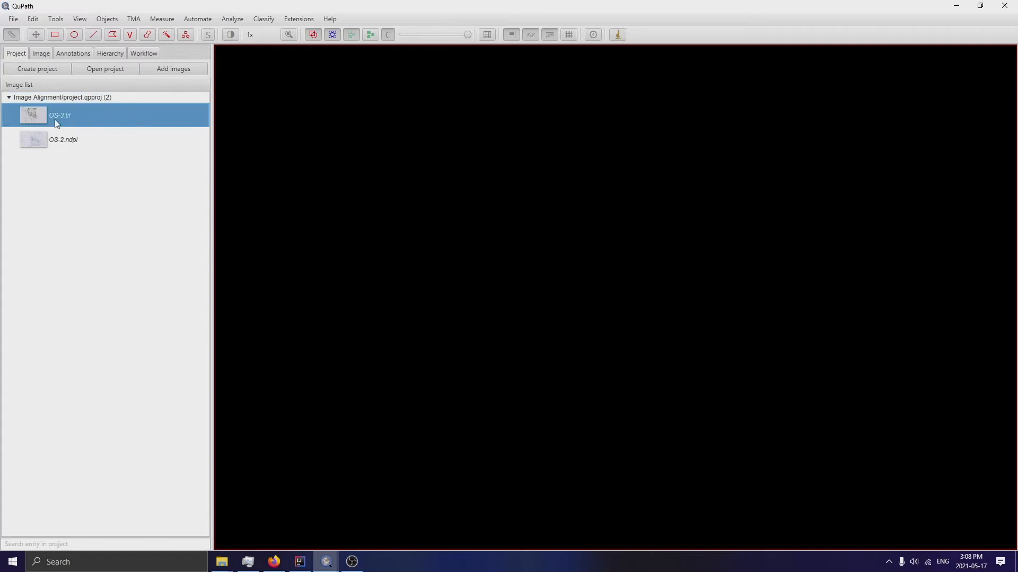
double_click(55, 120)
left_click(507, 277)
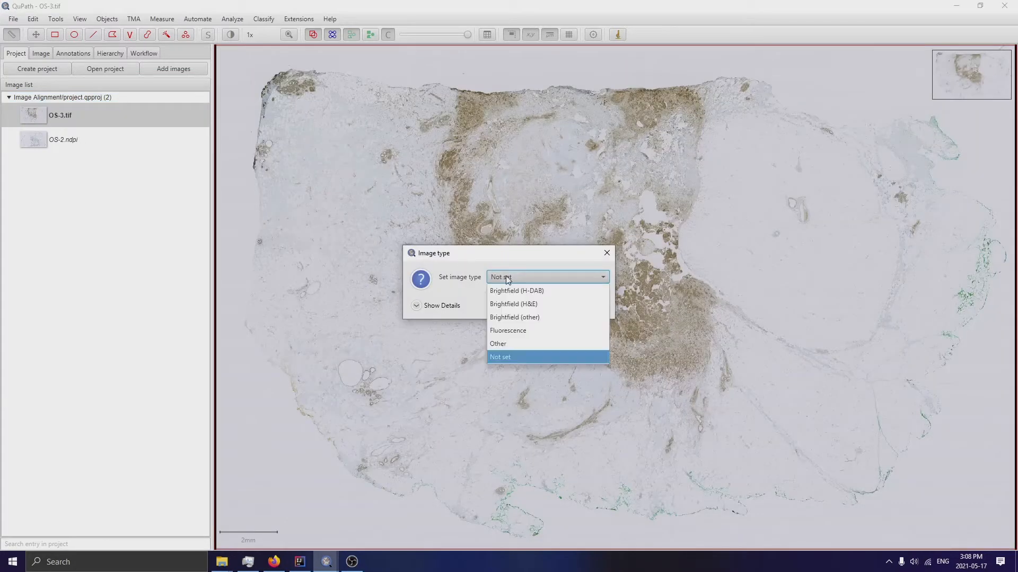
left_click(536, 290)
left_click(544, 303)
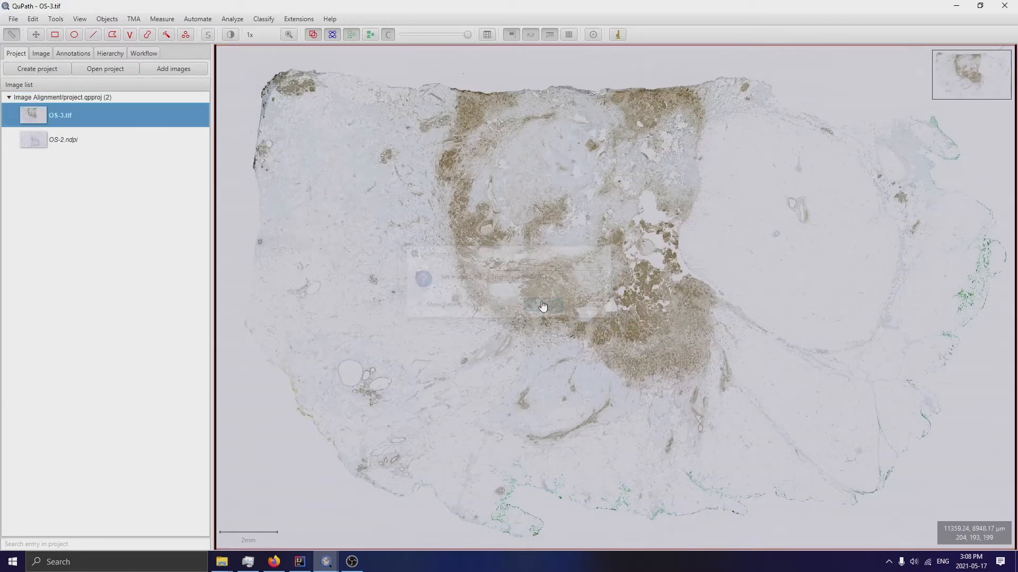
Switch to Firefox to check the README's file naming rules and the stain of each slide in the Hamamatsu NDPI listing, and minimize the browser.
left_click(275, 563)
scroll(429, 297, "down", 5)
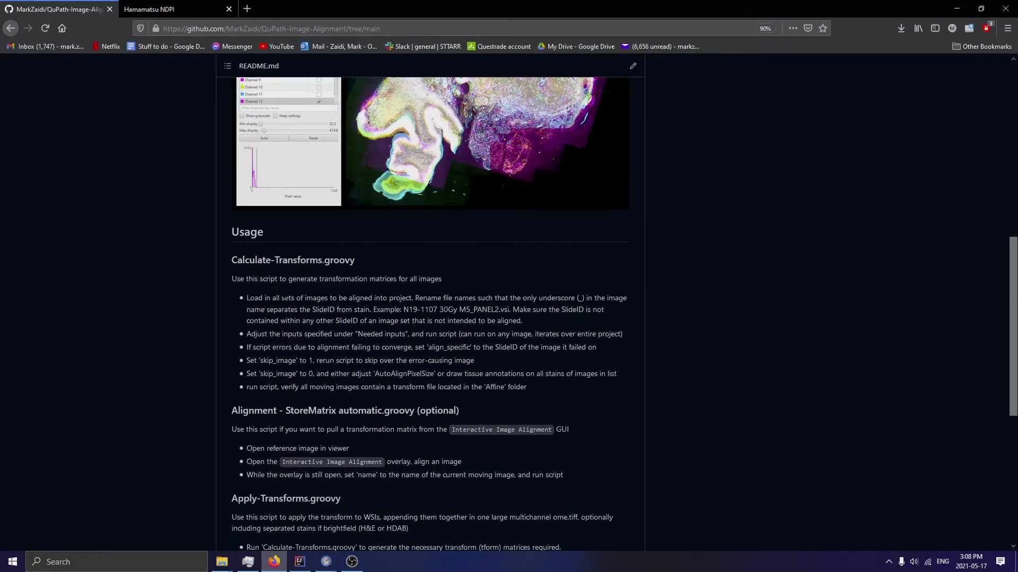
left_click(279, 560)
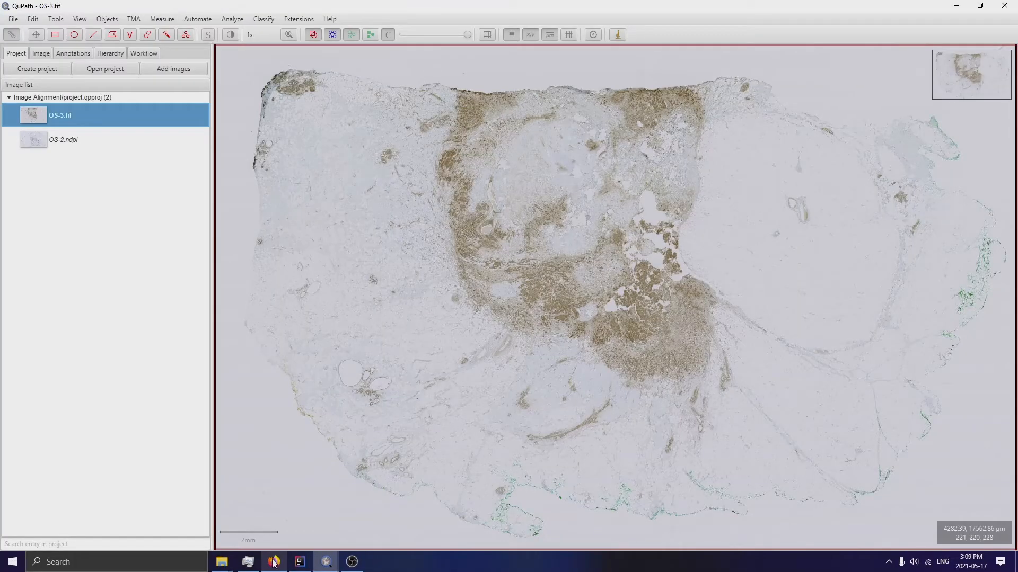
left_click(280, 561)
left_click(170, 9)
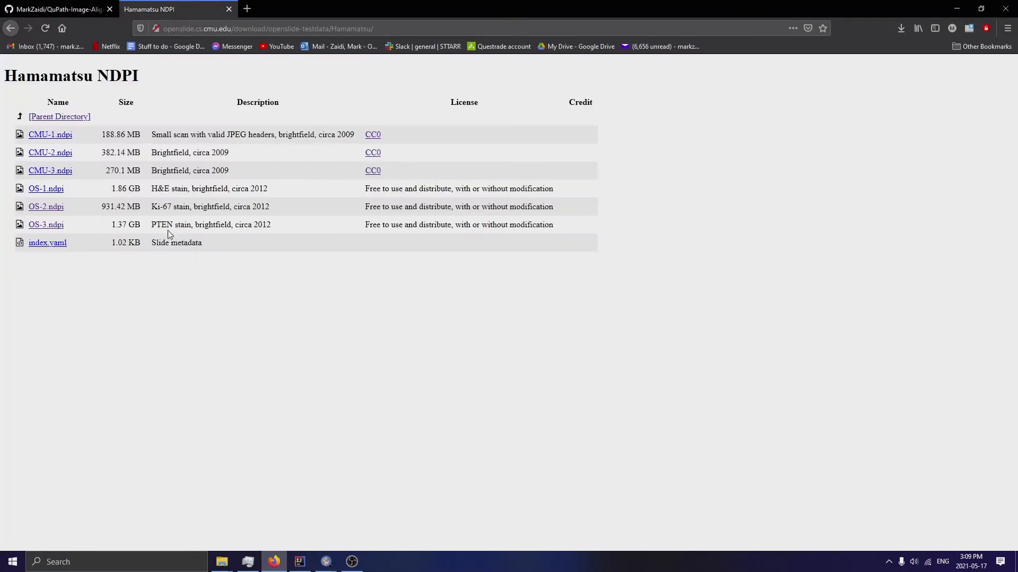
left_click_drag(352, 12, 456, 50)
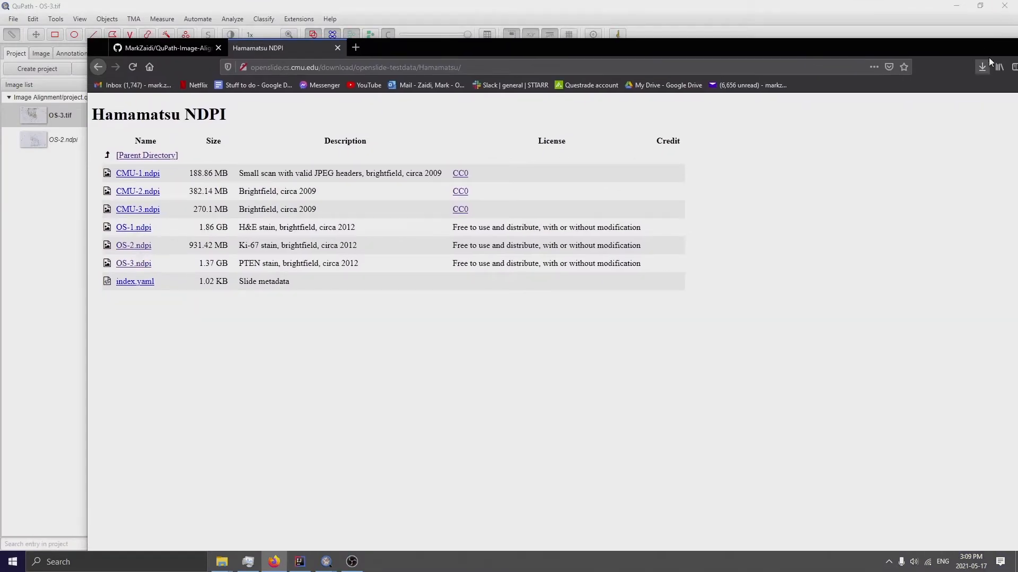
left_click_drag(966, 53, 792, 79)
left_click(865, 79)
Rename the OS-3.tif project image as OS-3_PTEN.ndpi.
right_click(57, 113)
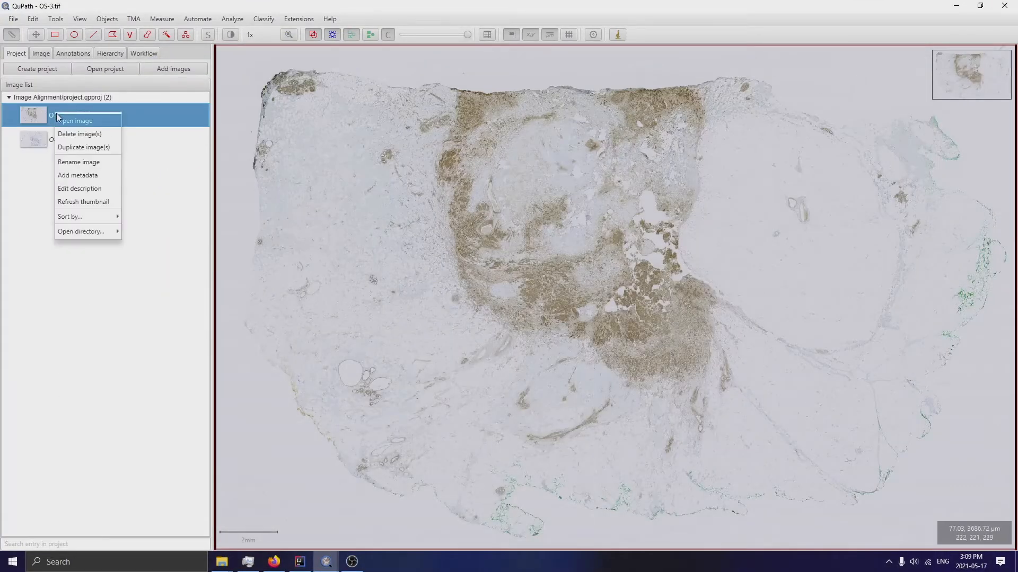
left_click(93, 163)
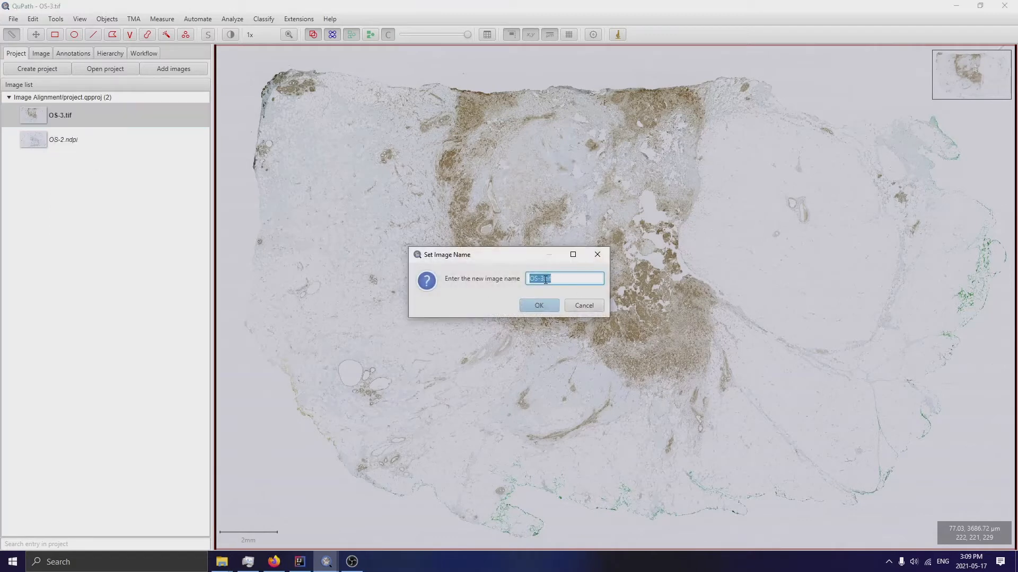
key("End")
key("Left")
key("Left")
key("Left")
key("Left")
key("Left")
key("BackSpace")
type("-3_PTEN")
left_click_drag(563, 281, 586, 283)
left_click(586, 281)
left_click(538, 306)
Open OS-2.ndpi, saving the changes to OS-3_PTEN.ndpi, and set its image type to brightfield.
left_click(75, 142)
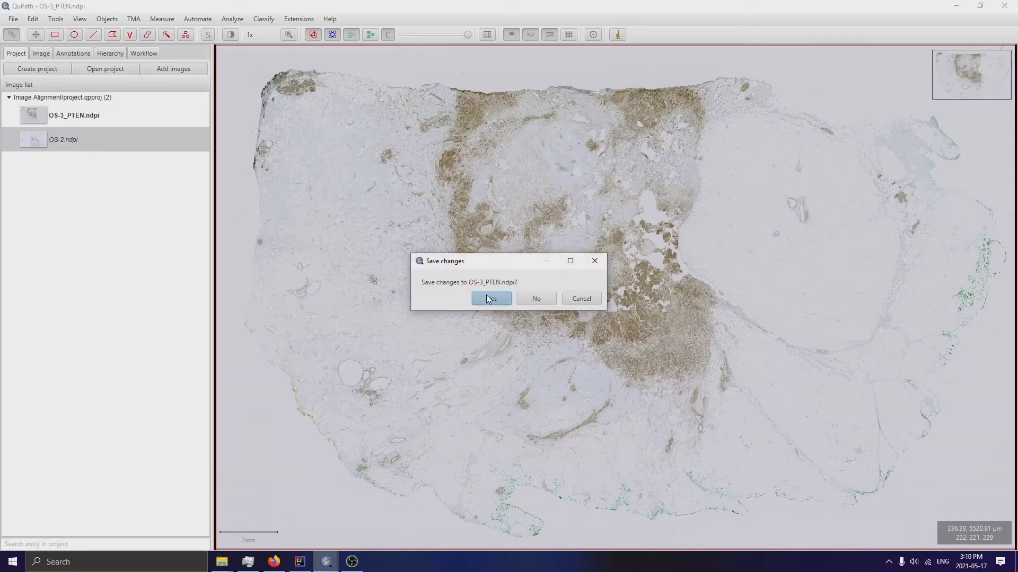
left_click(488, 297)
left_click(575, 277)
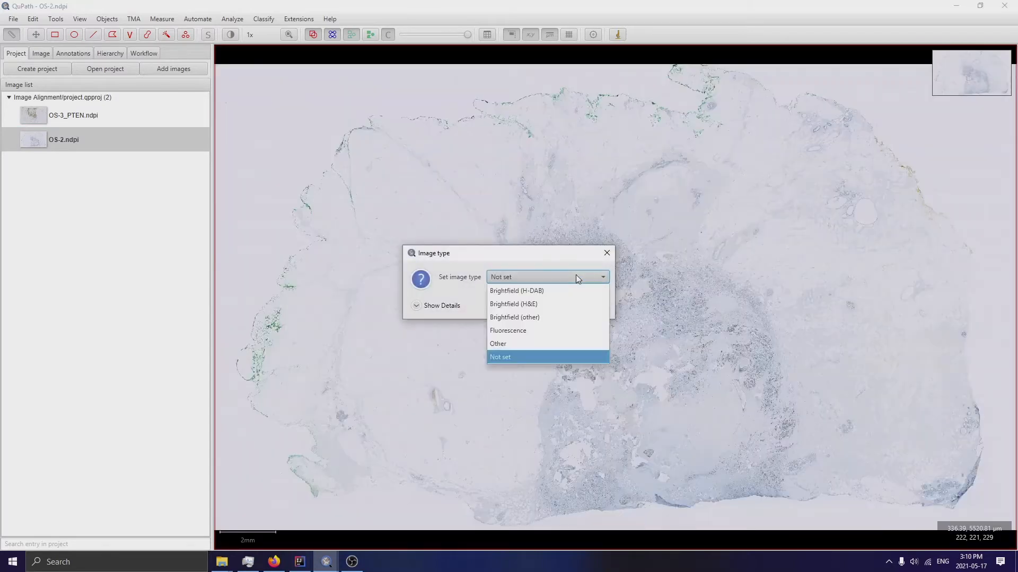
left_click(559, 301)
left_click(544, 306)
Rename the OS-2.ndpi project image as OS-3_Ki67.ndpi.
right_click(67, 141)
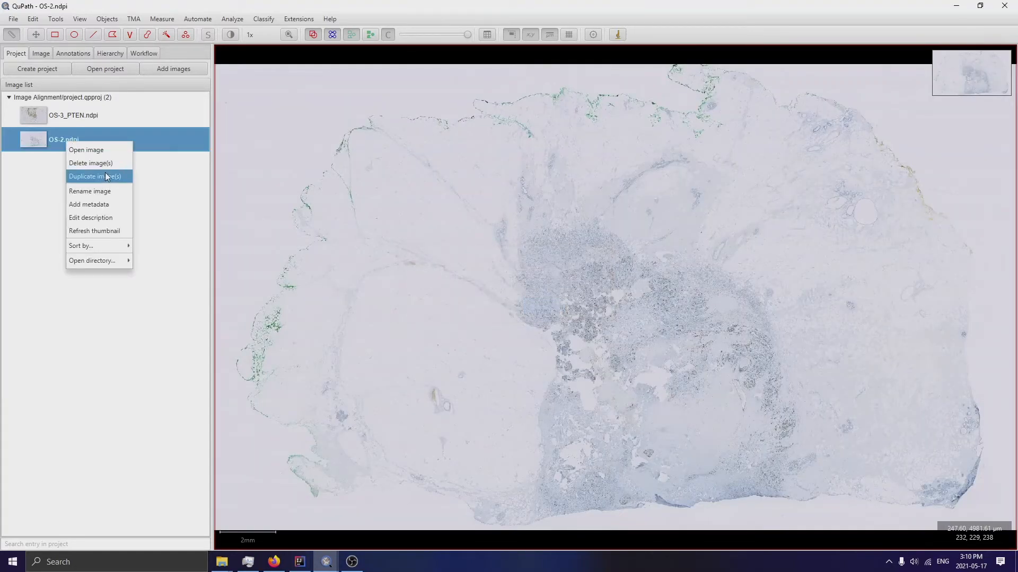
left_click(93, 192)
left_click(541, 279)
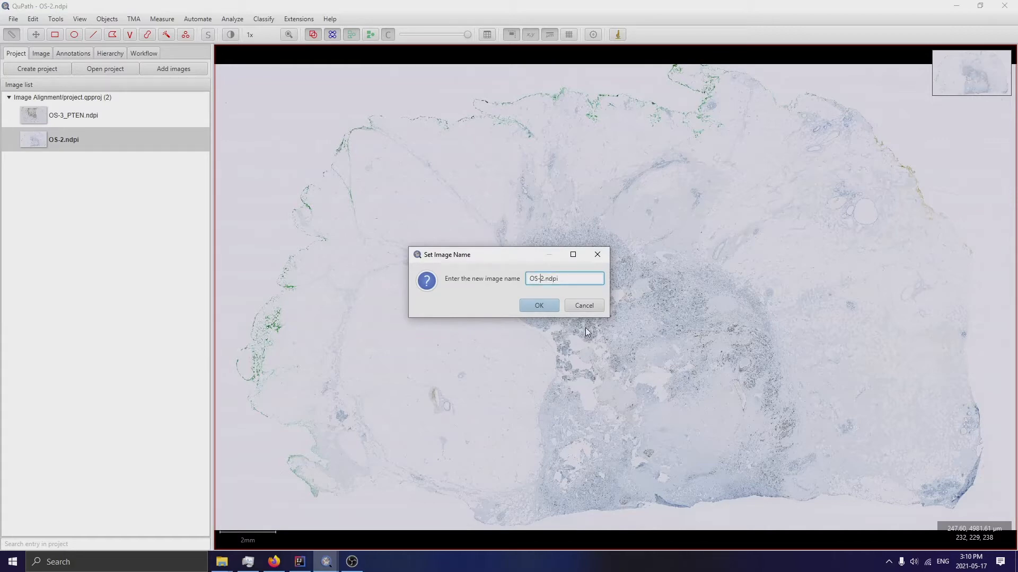
key("BackSpace")
type("-")
key("BackSpace")
type("3_Ki67")
left_click(537, 305)
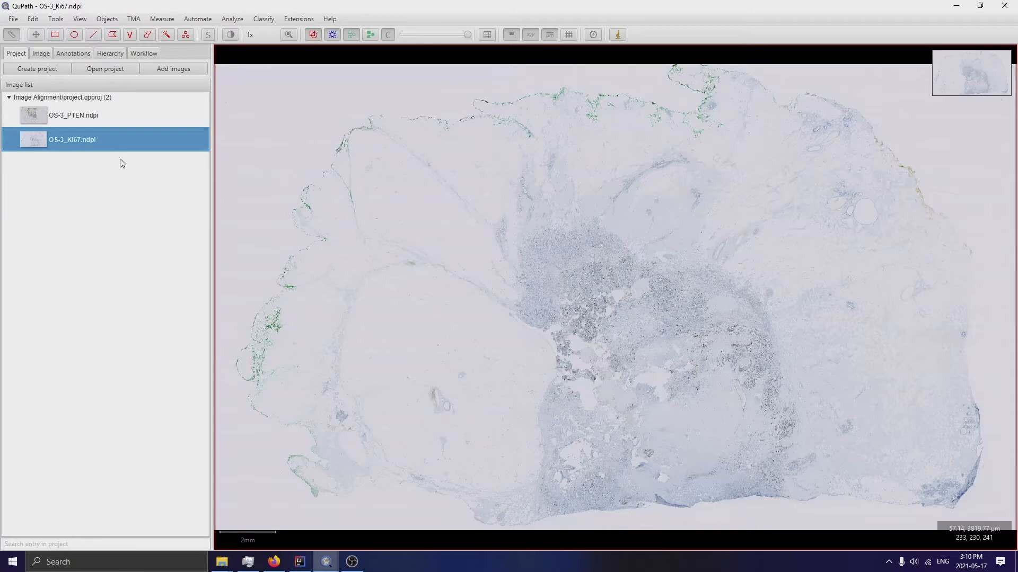
Reopen OS-3_PTEN.ndpi in the viewer, saving the changes made to OS-3_Ki67.ndpi.
left_click(55, 119)
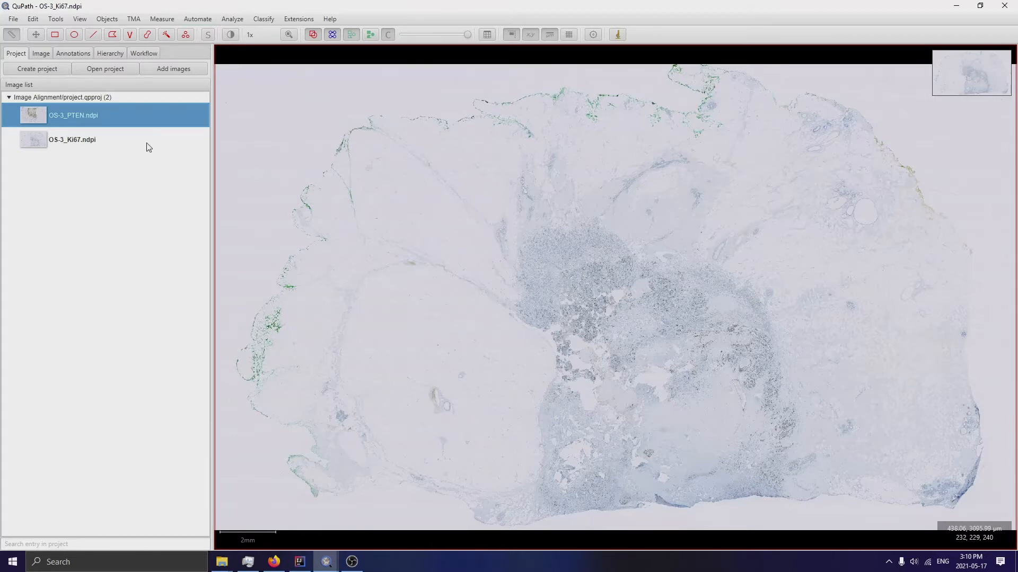
left_click(34, 142)
double_click(34, 116)
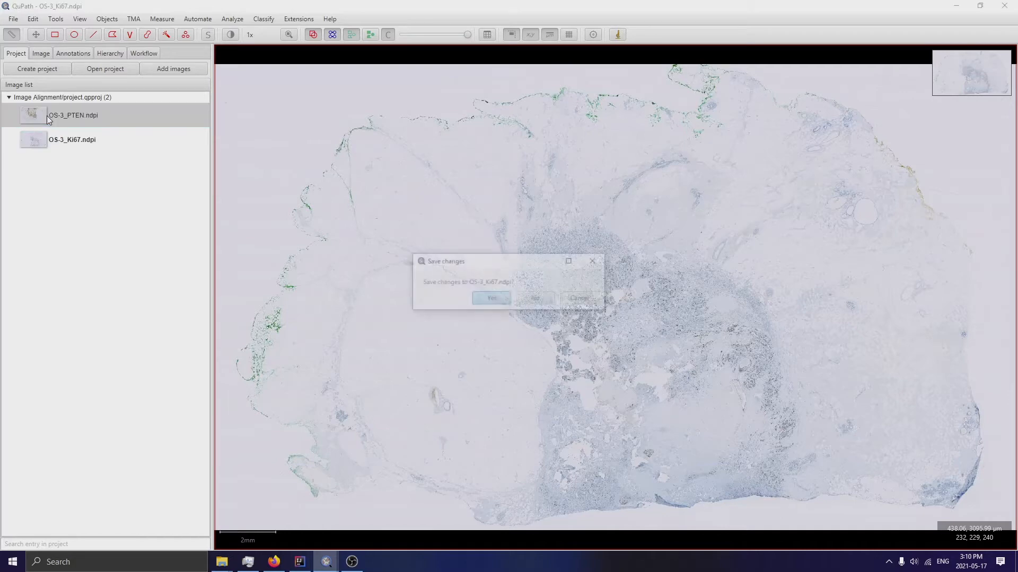
left_click(491, 299)
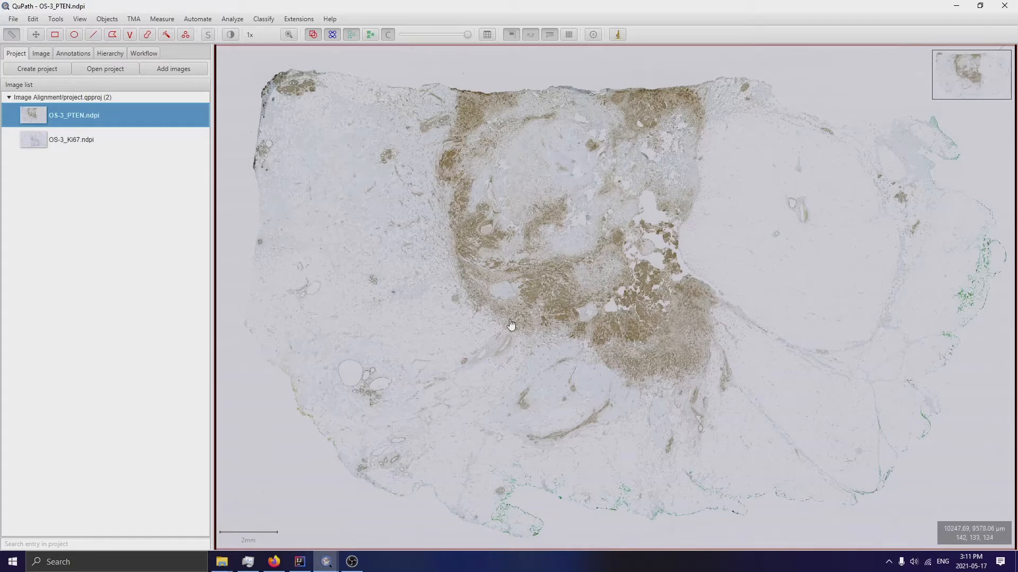
Switch to Firefox to view the usage notes and script files of the QuPath-Image-Alignment repository, and minimize the browser.
left_click(197, 22)
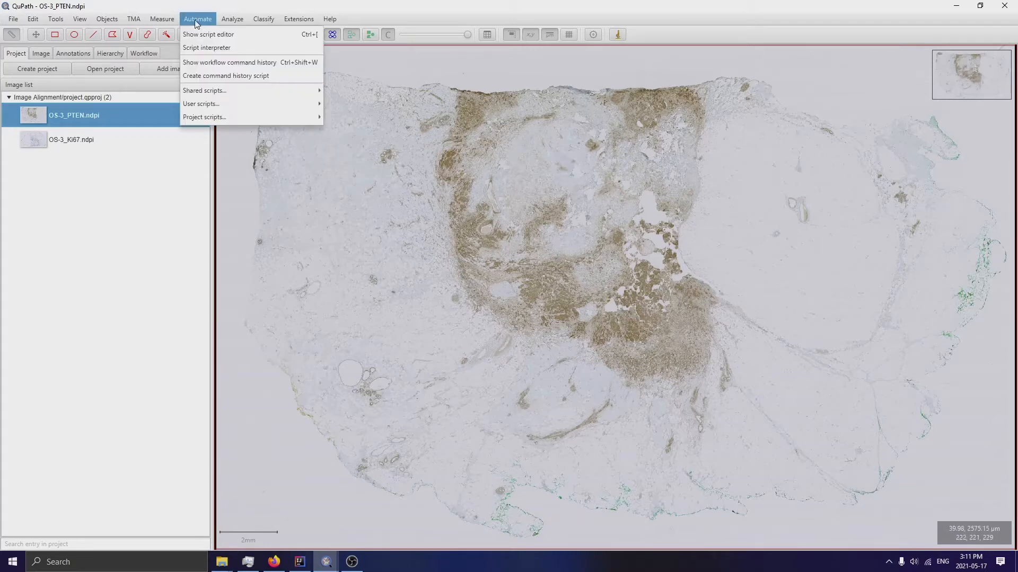
left_click(274, 562)
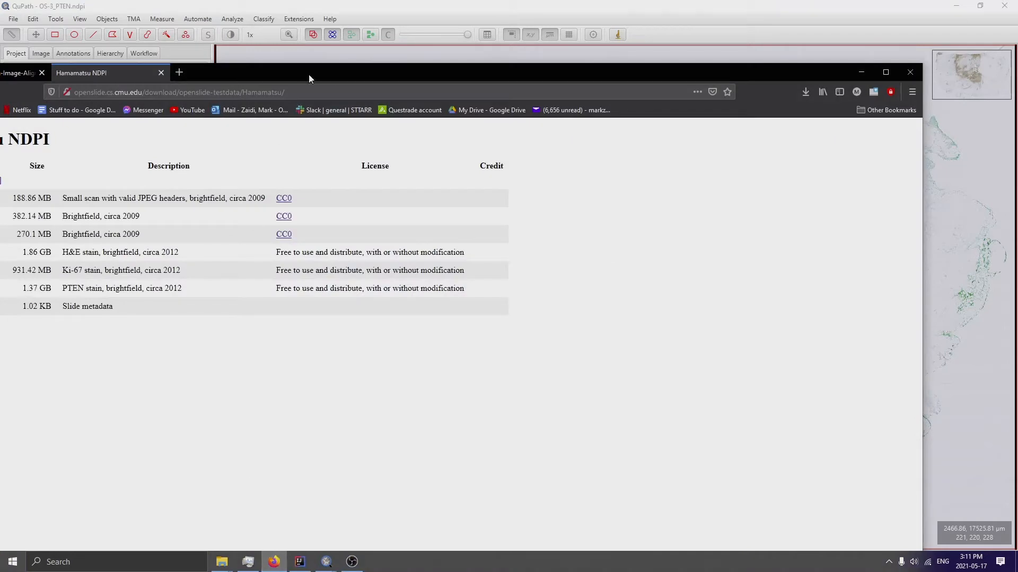
left_click_drag(309, 74, 553, 63)
left_click(219, 57)
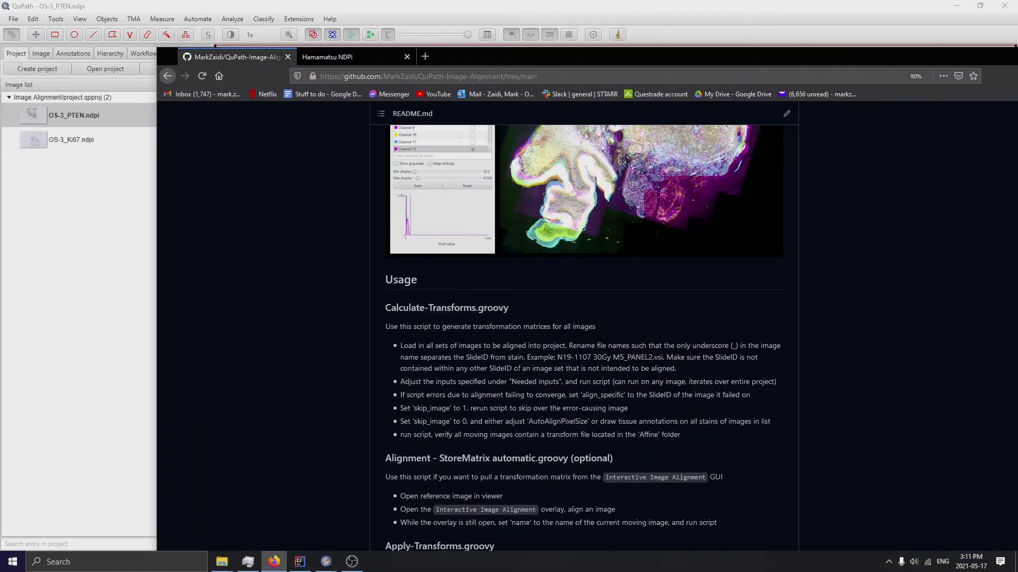
scroll(573, 455, "down", 1)
scroll(573, 455, "up", 10)
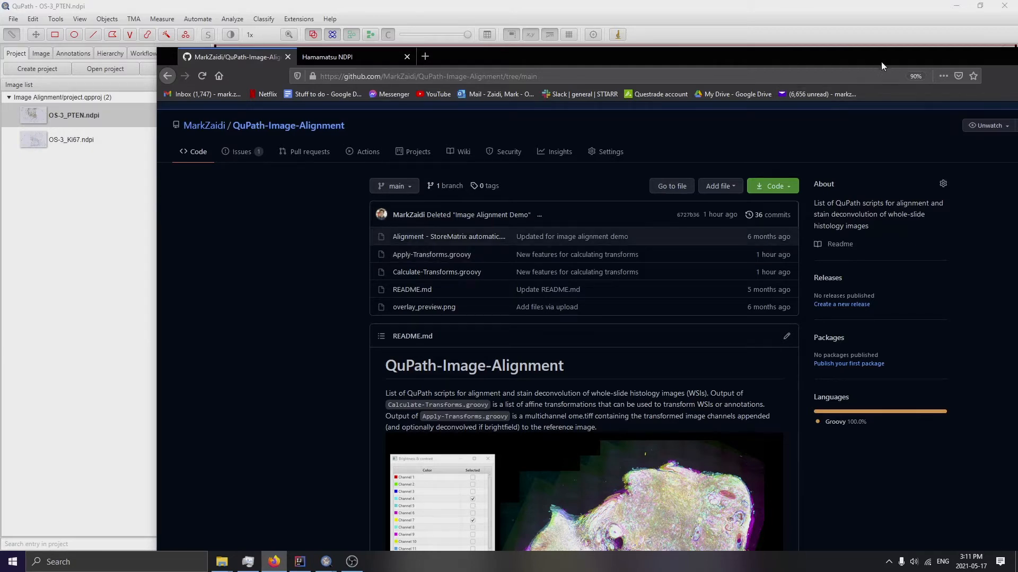
left_click_drag(881, 62, 719, 70)
left_click(948, 71)
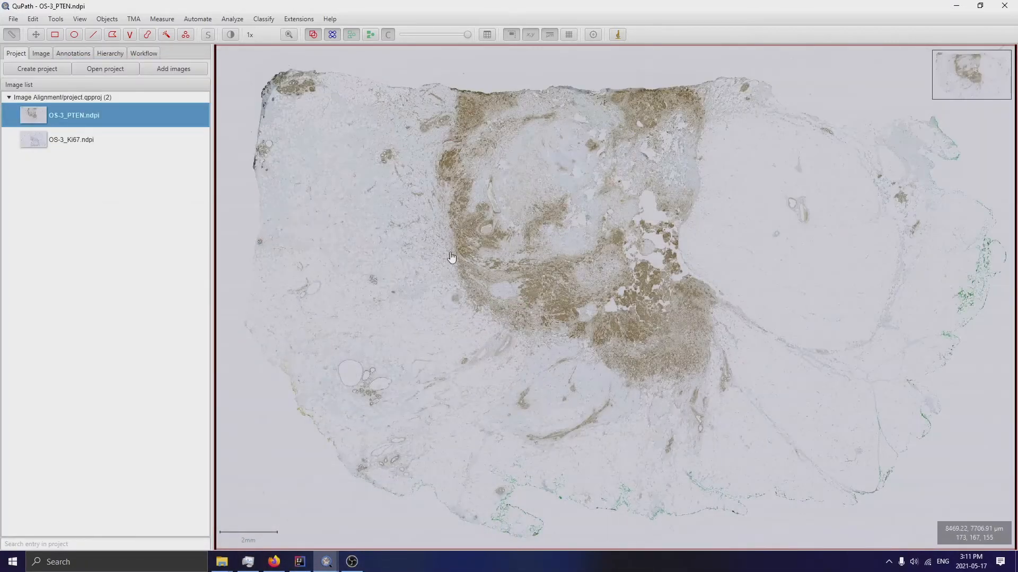
Open the shared script Calculate-Transforms from the Image Alignment and image appending scripts, enlarge its editor window, and return to the script's beginning.
left_click(197, 19)
mouse_move(239, 91)
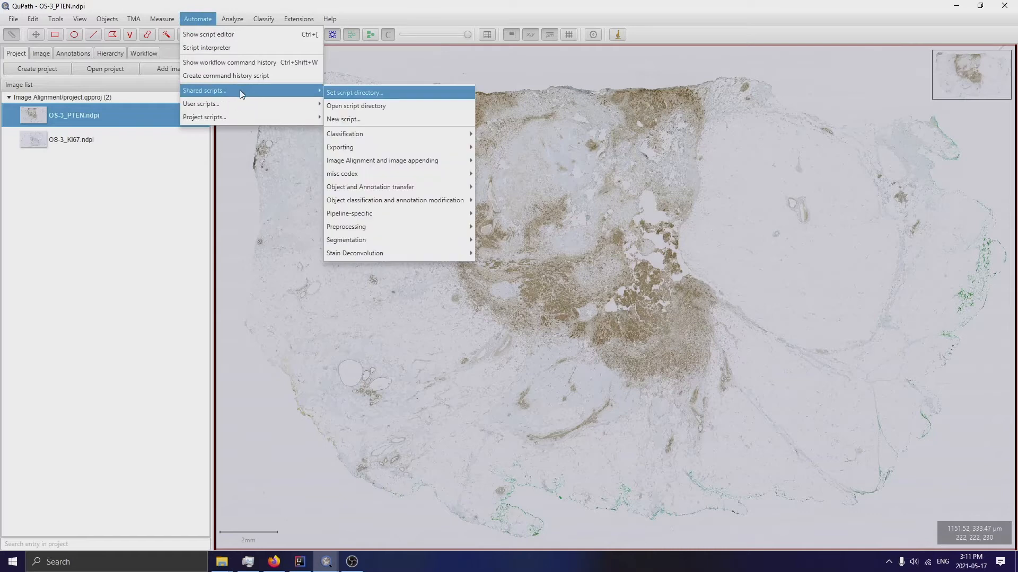
mouse_move(402, 198)
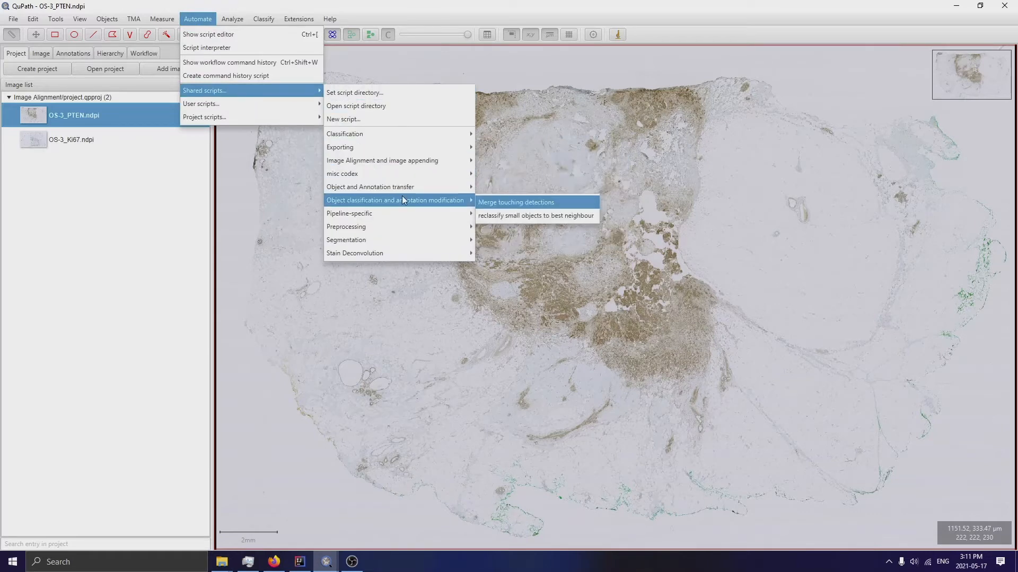
mouse_move(408, 166)
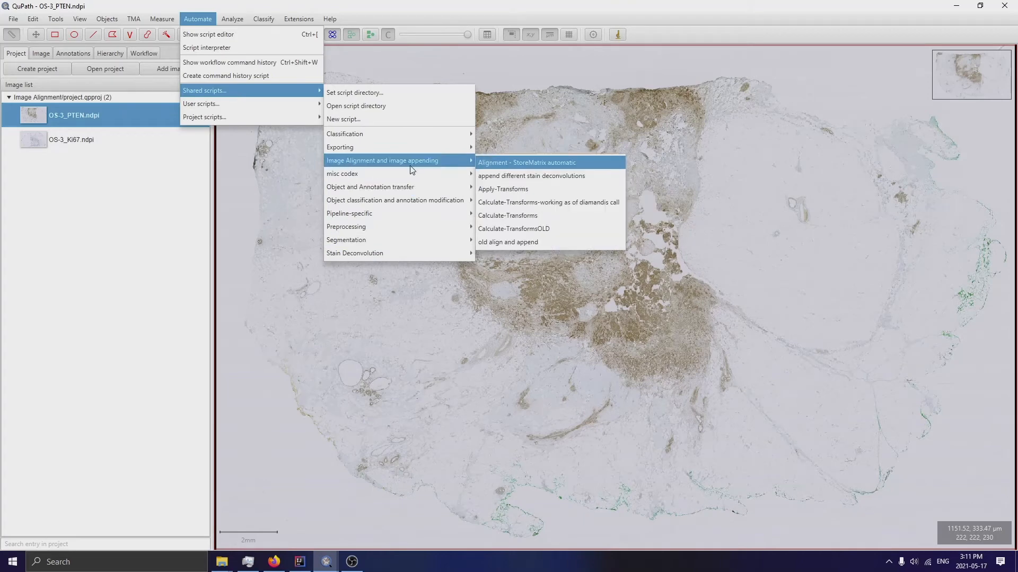
left_click(524, 220)
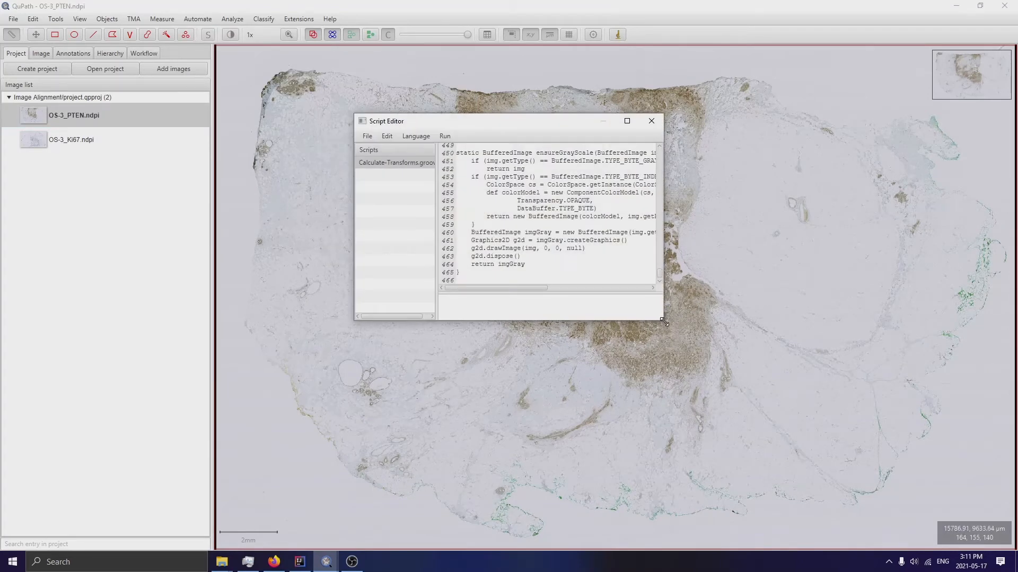
left_click_drag(664, 321, 931, 522)
left_click_drag(929, 457, 929, 164)
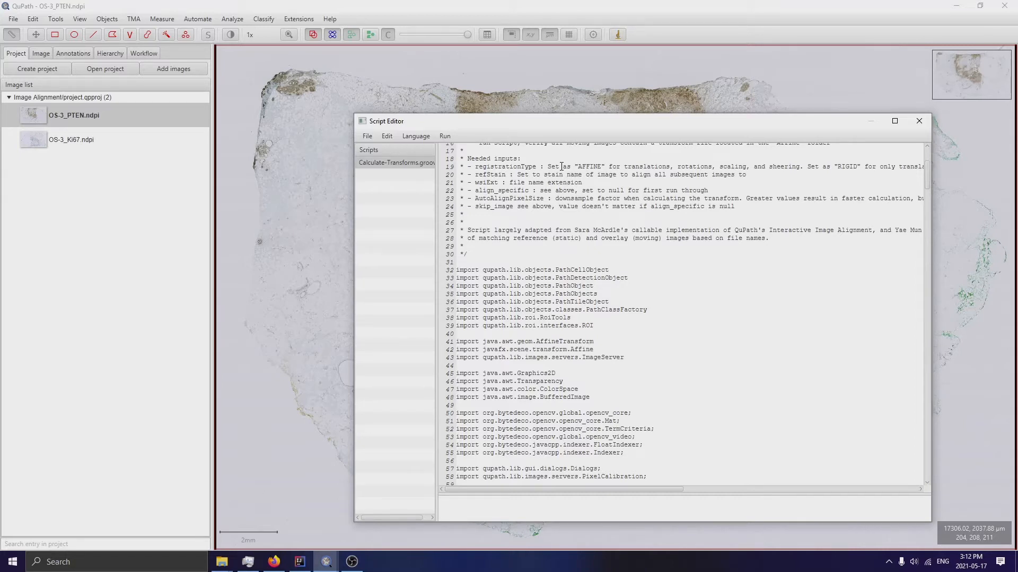
Examine the script's variables to set, including registrationType, refStain, wsiExt, AutoAlignPixelSize, and the experimental use_single_channel and iterations settings.
left_click(445, 136)
left_click(686, 261)
scroll(602, 350, "down", 12)
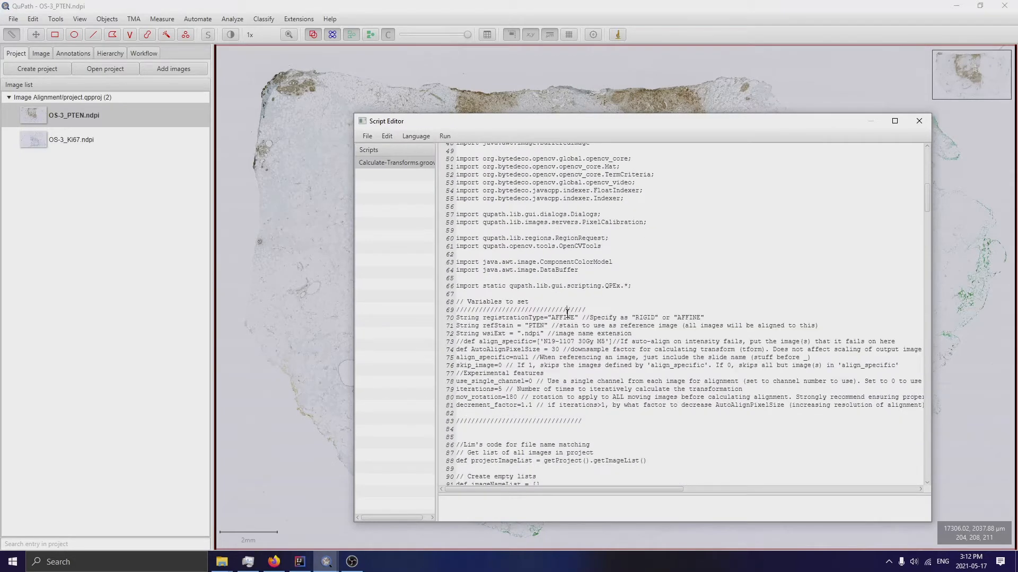
double_click(565, 319)
double_click(540, 325)
left_click(526, 334)
double_click(525, 335)
left_click(514, 342)
triple_click(464, 341)
triple_click(477, 351)
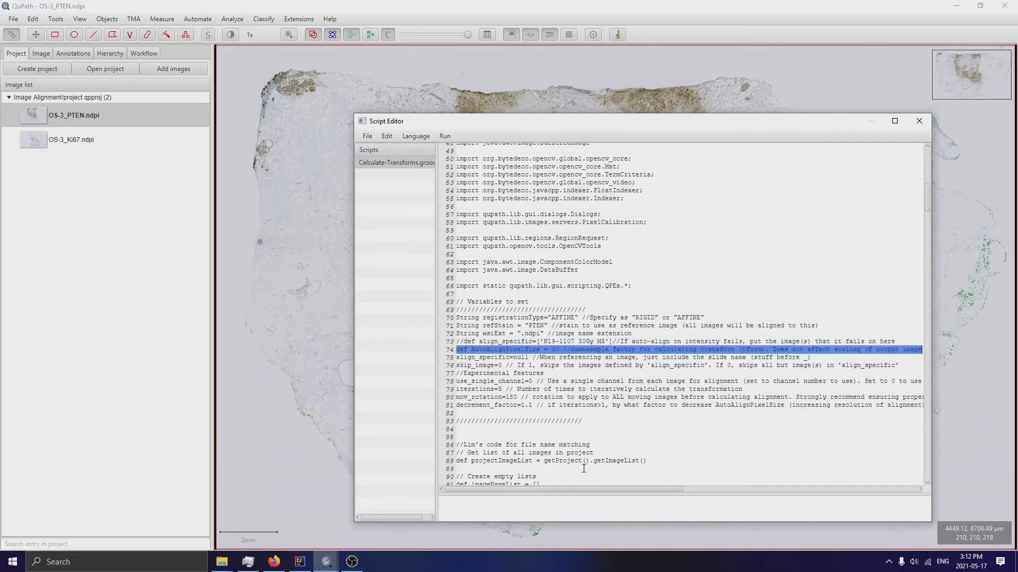
left_click(563, 379)
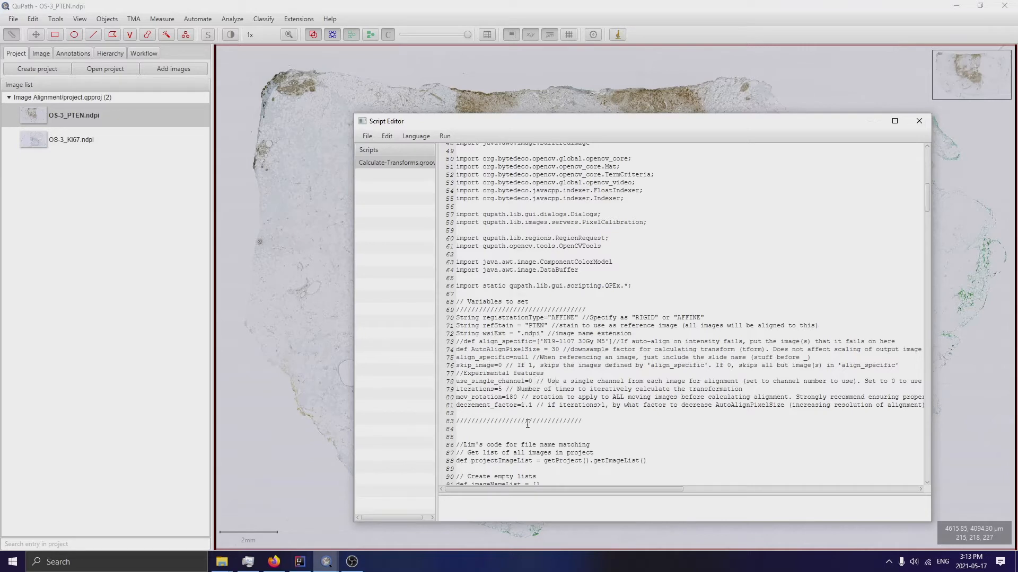
left_click_drag(498, 382, 757, 382)
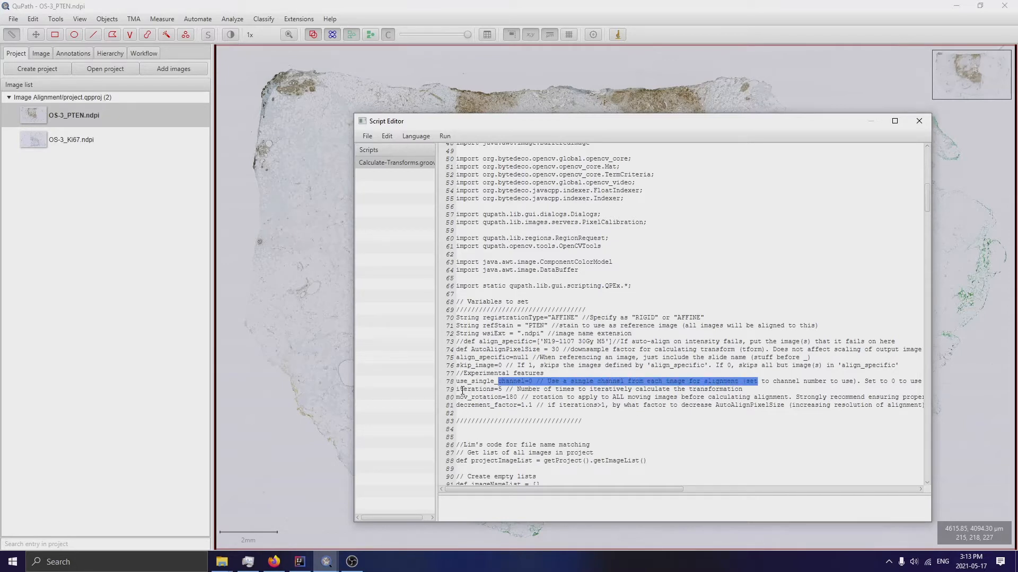
left_click_drag(459, 391, 545, 390)
left_click(545, 390)
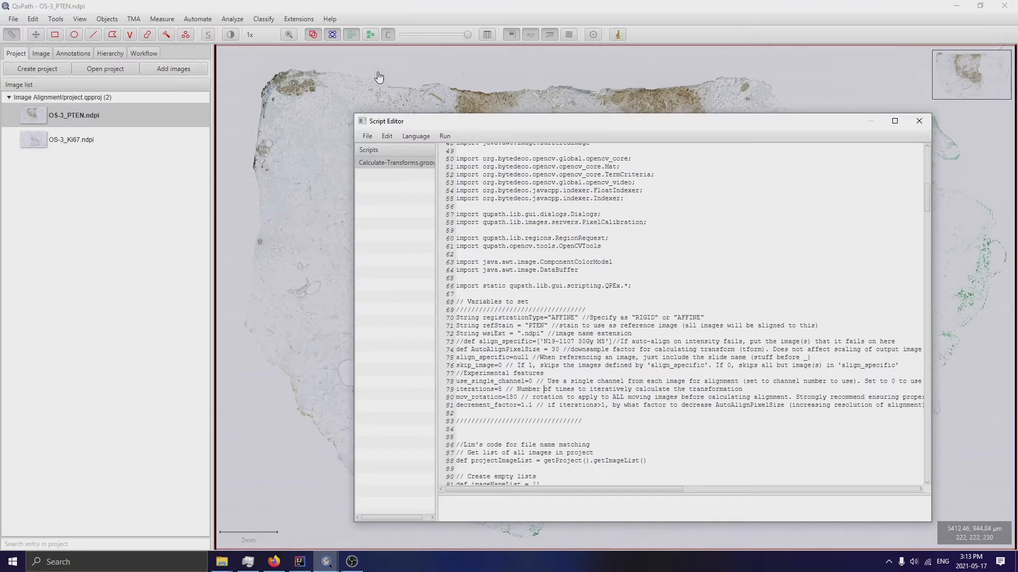
Move the script editor clear of the upper part of the slide and start Interactive image alignment for OS-3_PTEN.ndpi.
left_click_drag(578, 130, 581, 186)
left_click(209, 19)
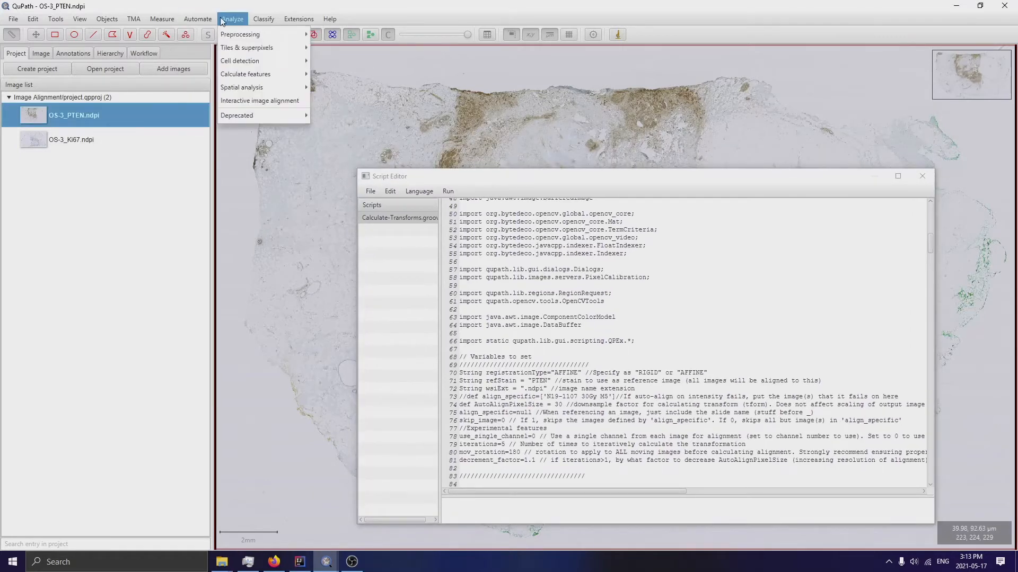
left_click(265, 105)
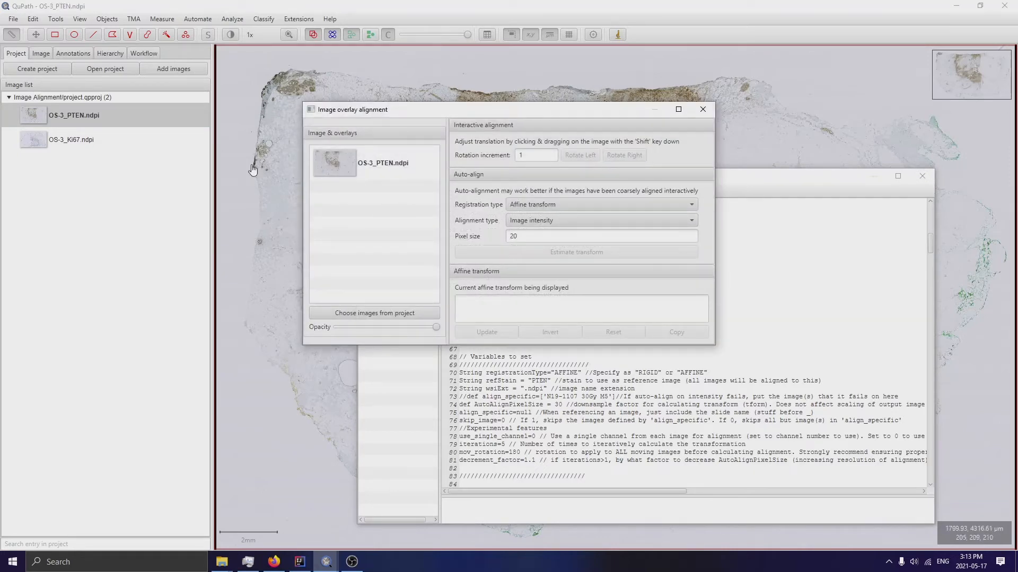
Add OS-3_Ki67.ndpi from the project as an overlay and estimate its affine transform by image intensity at pixel size 20.
left_click(411, 313)
left_click(482, 141)
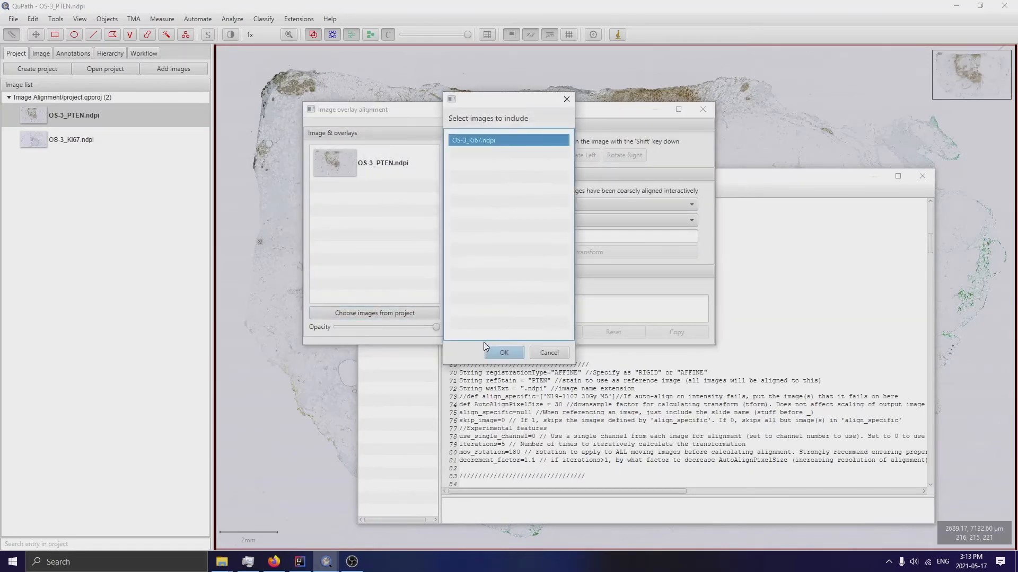
left_click(501, 351)
left_click(361, 169)
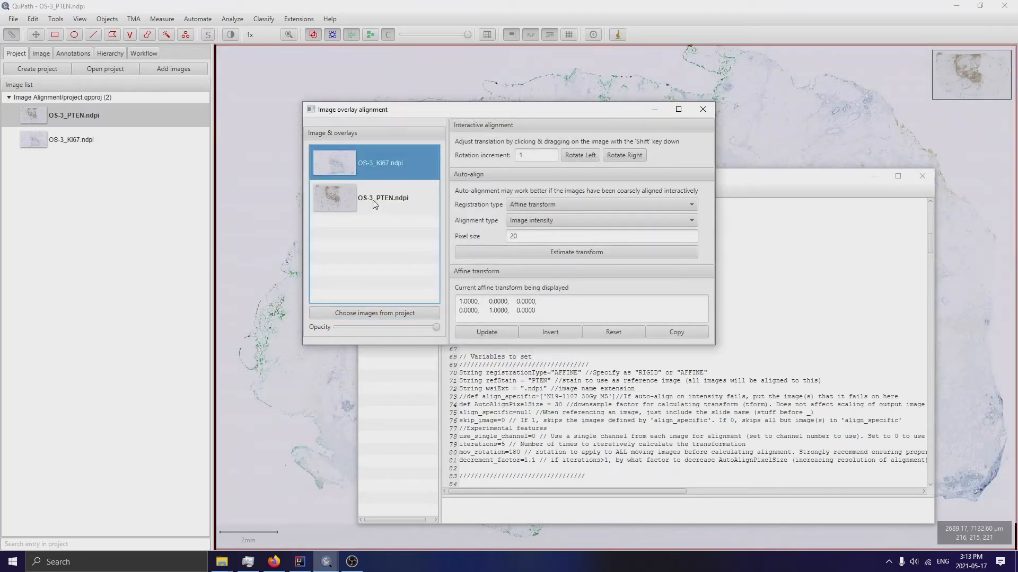
left_click(602, 252)
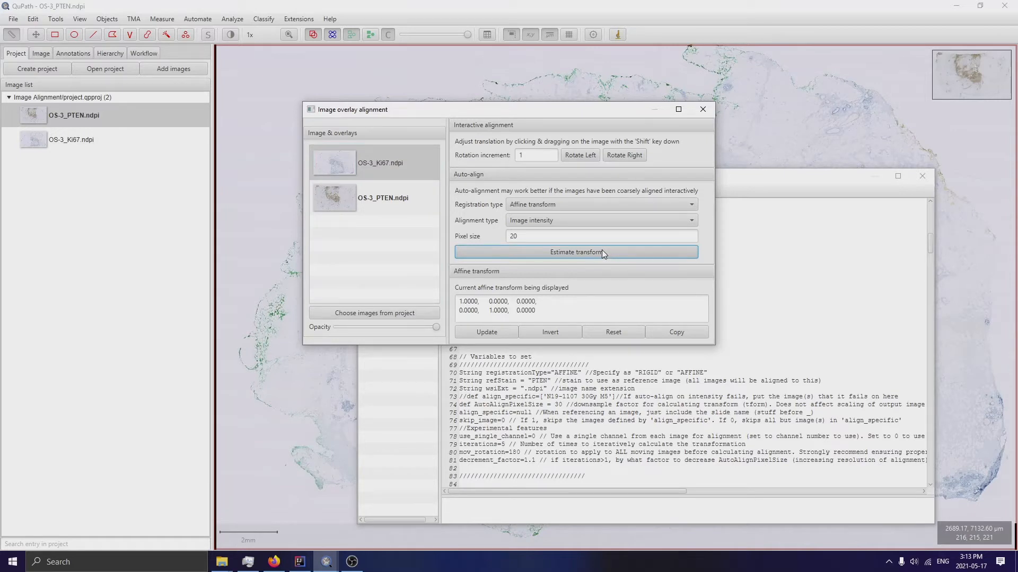
Compare the OS-3_PTEN.ndpi base image with the OS-3_Ki67.ndpi overlay by alternating between them, ending on the Ki67 overlay.
left_click(357, 186)
left_click(390, 164)
left_click(403, 199)
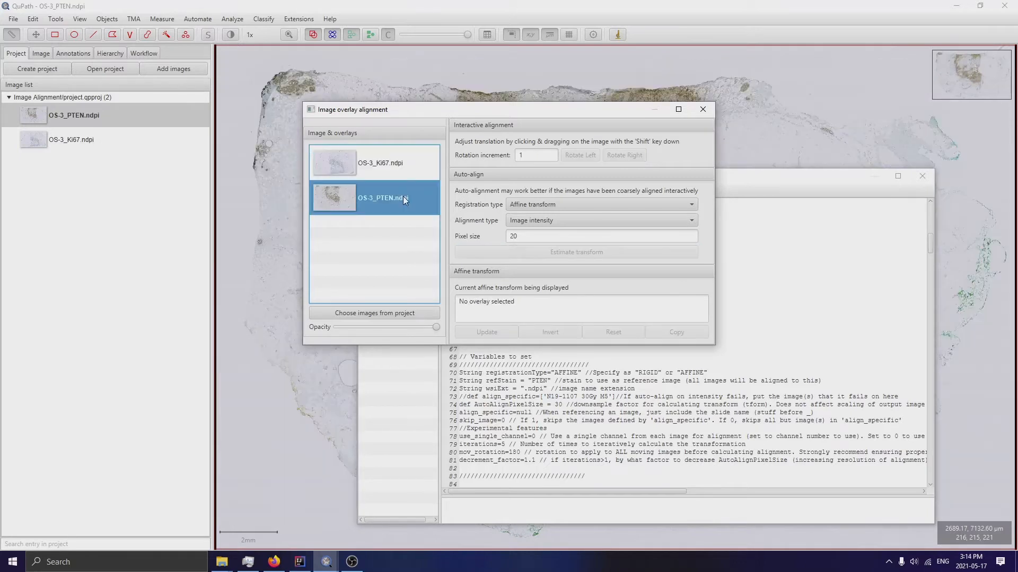
left_click(403, 168)
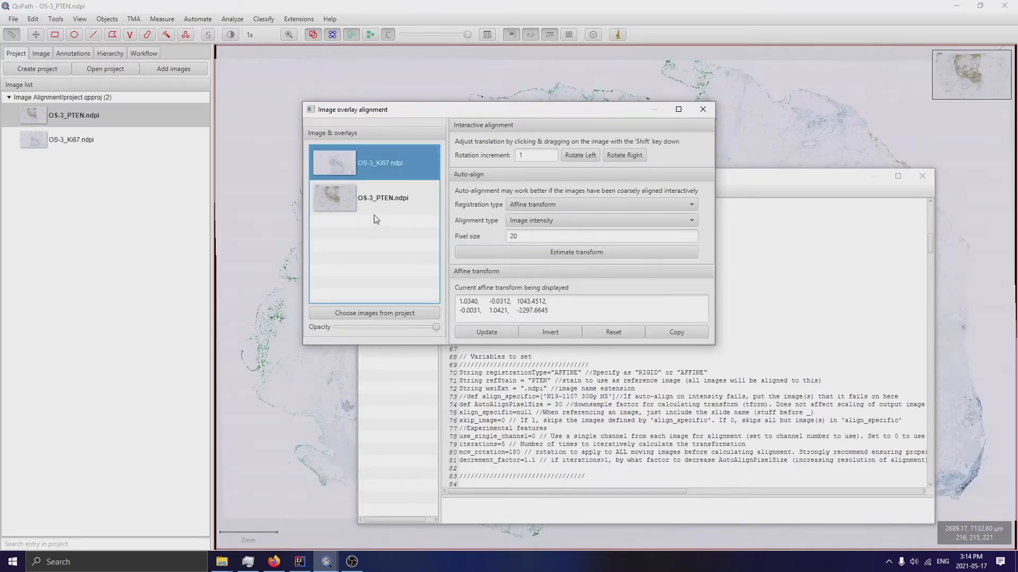
Re-estimate the Ki67 overlay's affine transform three more times and close the image overlay alignment.
left_click(574, 254)
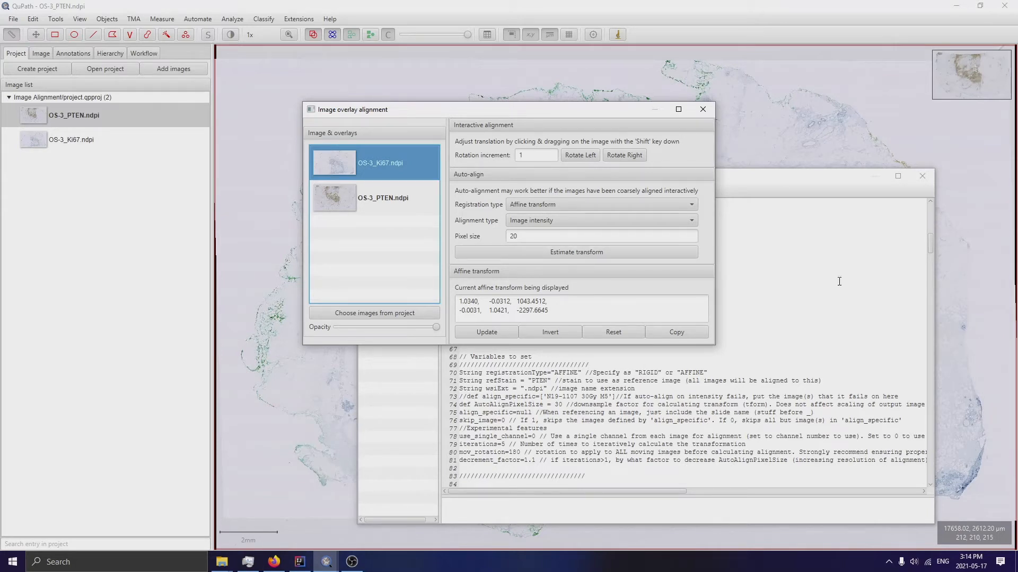
left_click(587, 255)
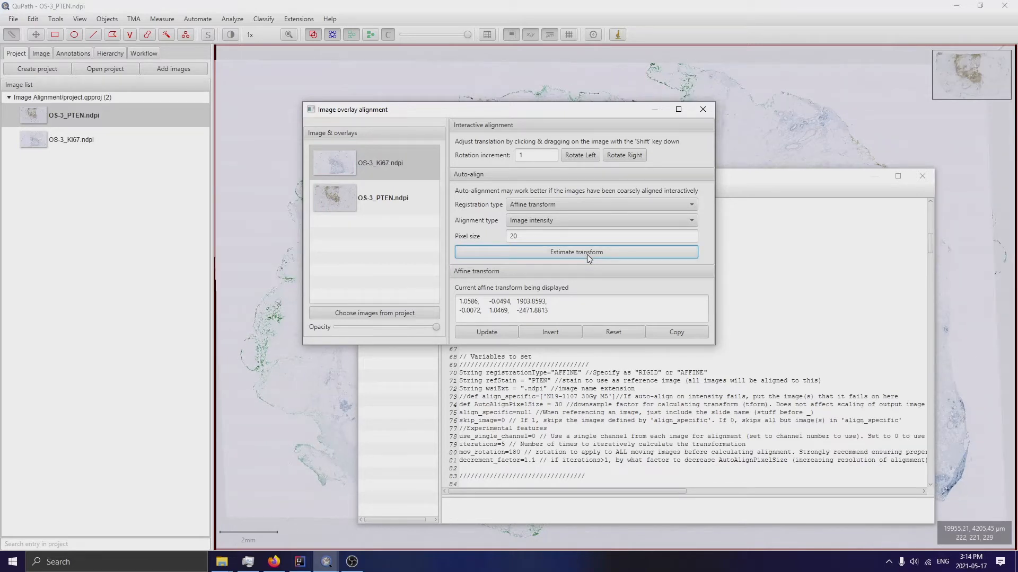
left_click(586, 254)
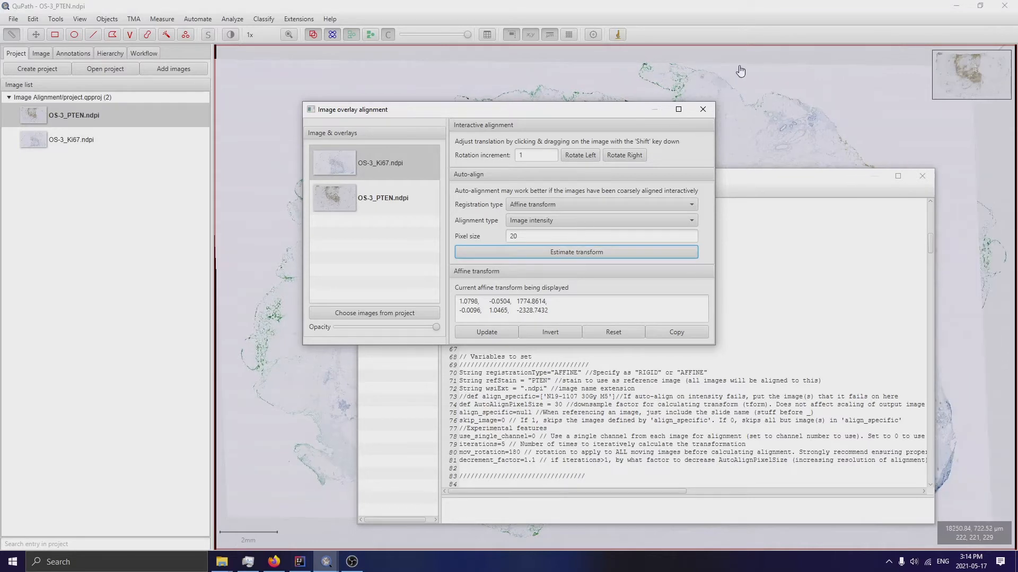
left_click(700, 108)
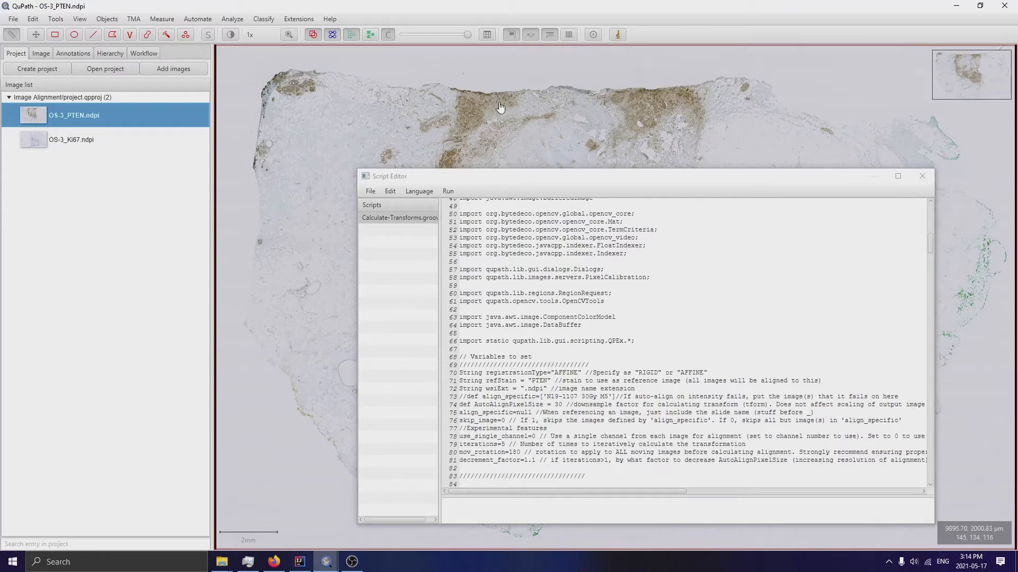
Move the script editor up and examine the mov_rotation, decrement_factor and iterations variables of Calculate-Transforms.
left_click_drag(620, 176, 592, 115)
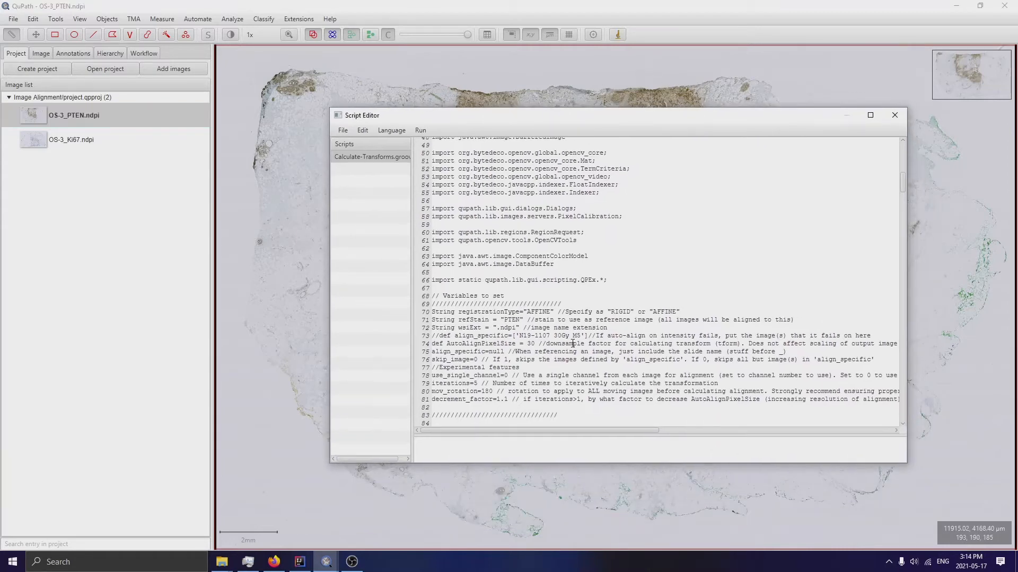
scroll(536, 371, "down", 2)
double_click(446, 349)
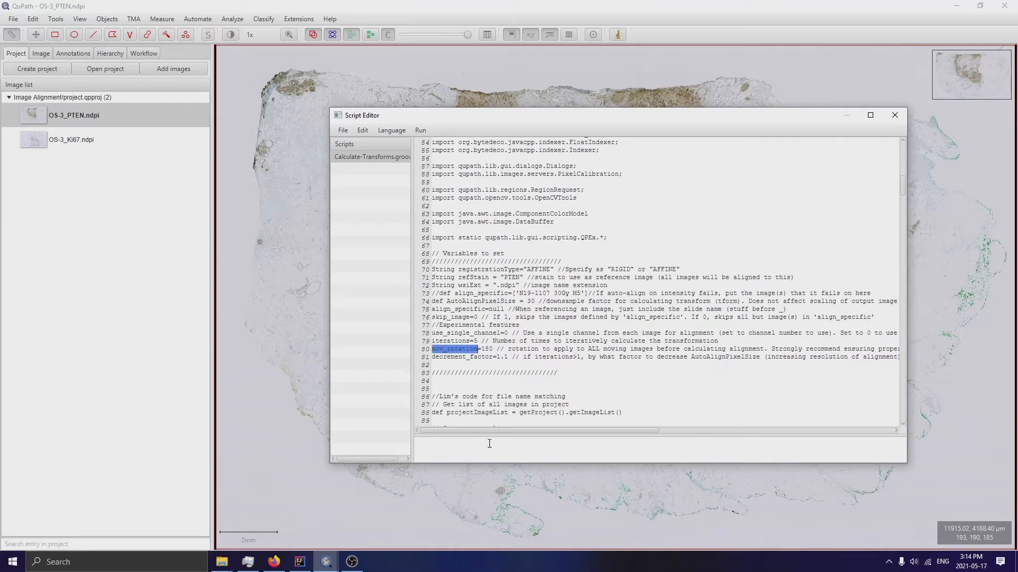
left_click(494, 349)
left_click_drag(494, 349, 482, 349)
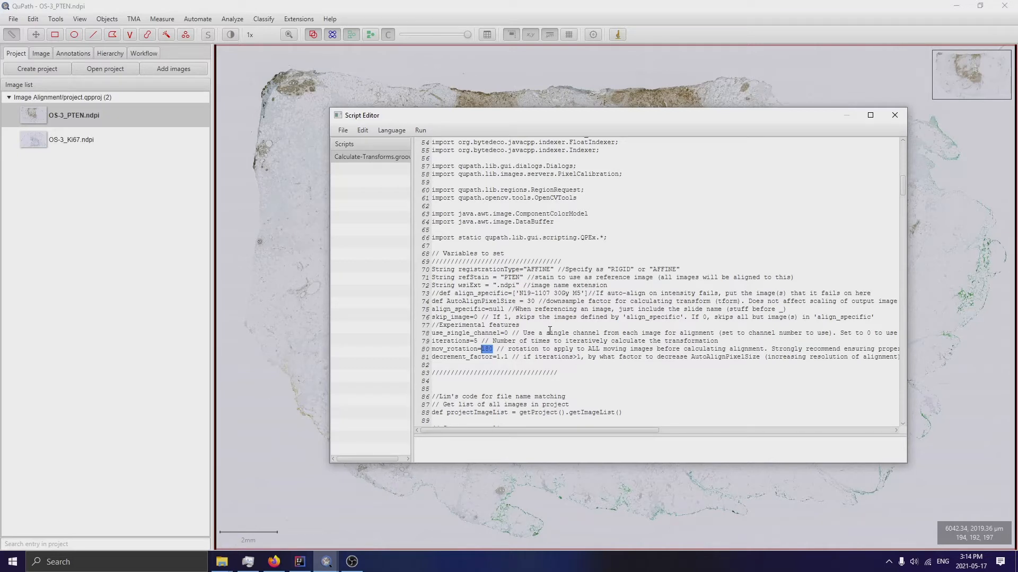
left_click(508, 350)
scroll(499, 354, "down", 3)
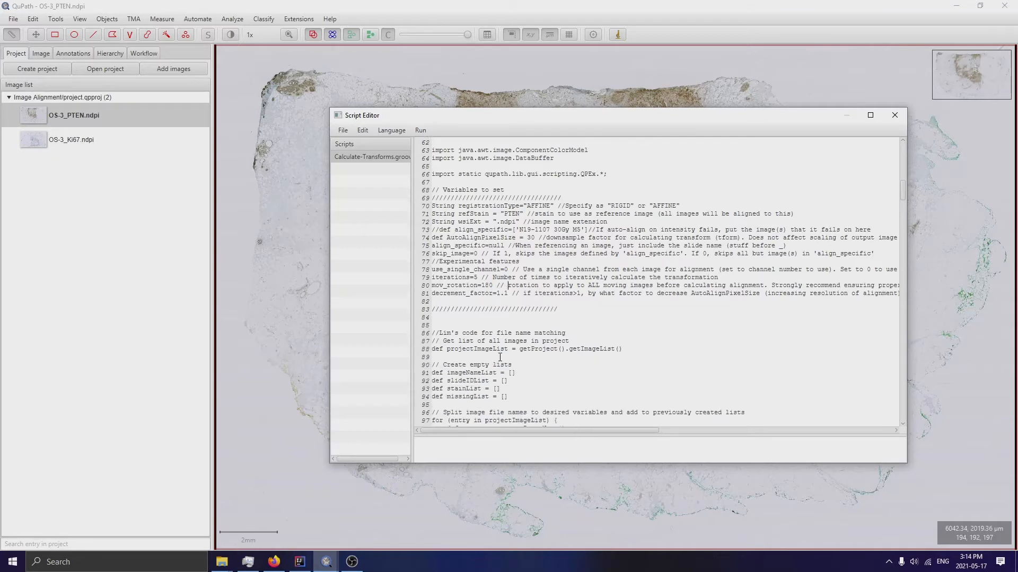
left_click_drag(508, 293, 492, 293)
left_click_drag(475, 278, 437, 277)
left_click(580, 277)
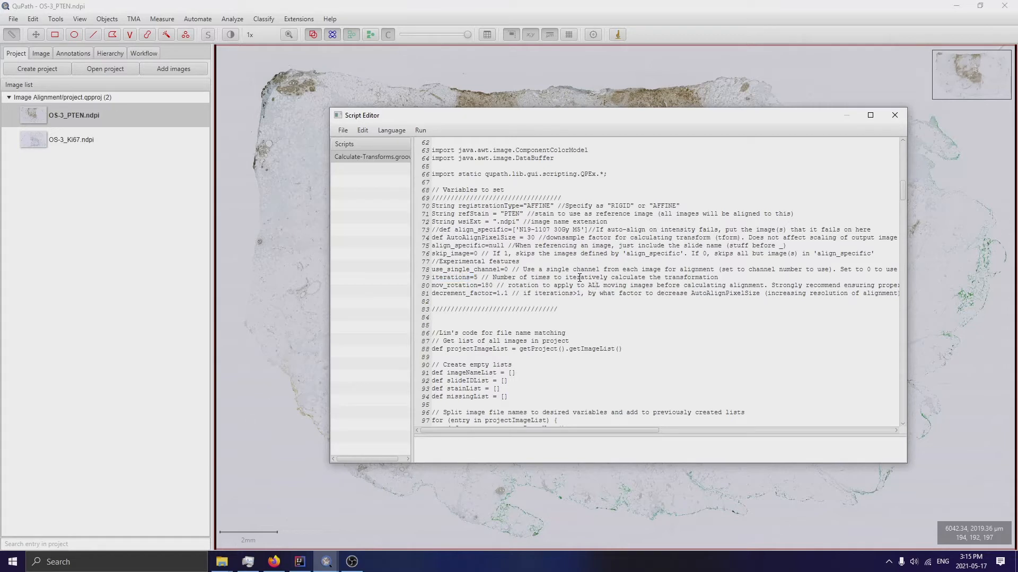
Run the Calculate-Transforms script with its current settings and enlarge the console area to show the log output.
left_click(420, 130)
left_click(429, 146)
left_click_drag(595, 435, 586, 340)
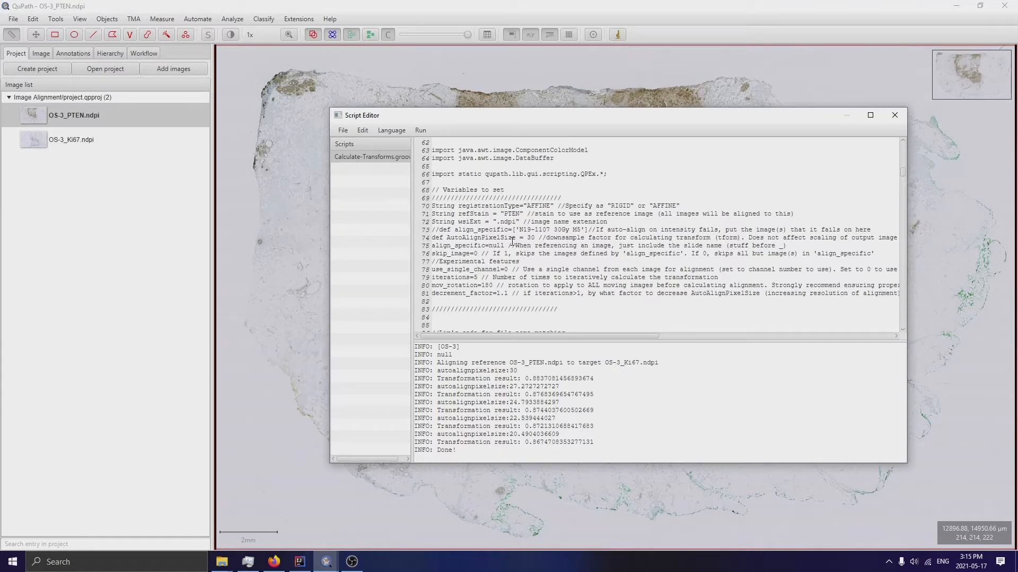
Set AutoAlignPixelSize to 40 in Calculate-Transforms and run the script again.
left_click_drag(534, 238, 528, 238)
type("40")
left_click(523, 222)
left_click(420, 130)
left_click(432, 140)
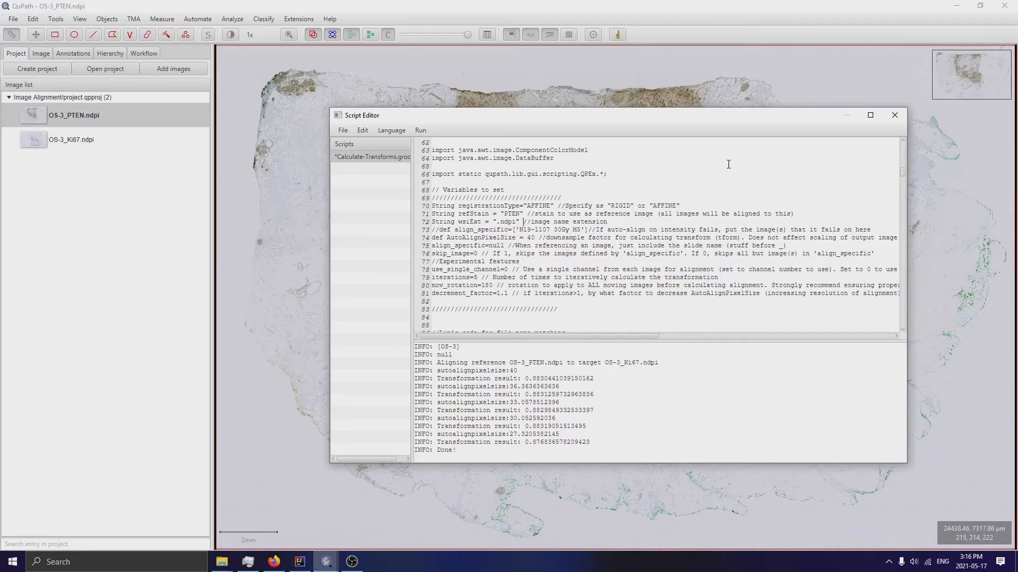
Open the shared script Apply-Transforms from the Image Alignment and image appending scripts and review its variables to set, including pathOutput.
left_click(200, 21)
mouse_move(267, 93)
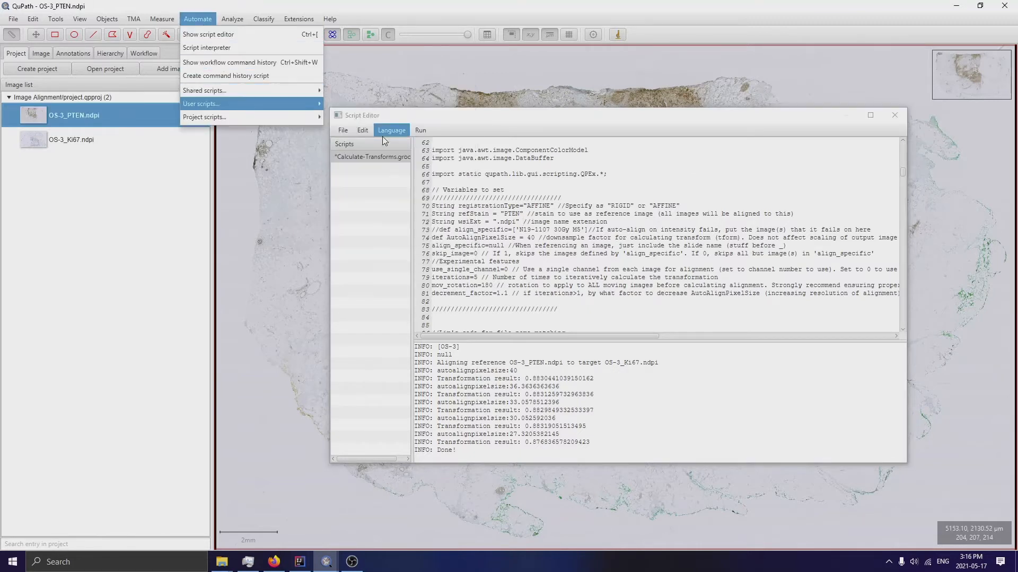
mouse_move(385, 206)
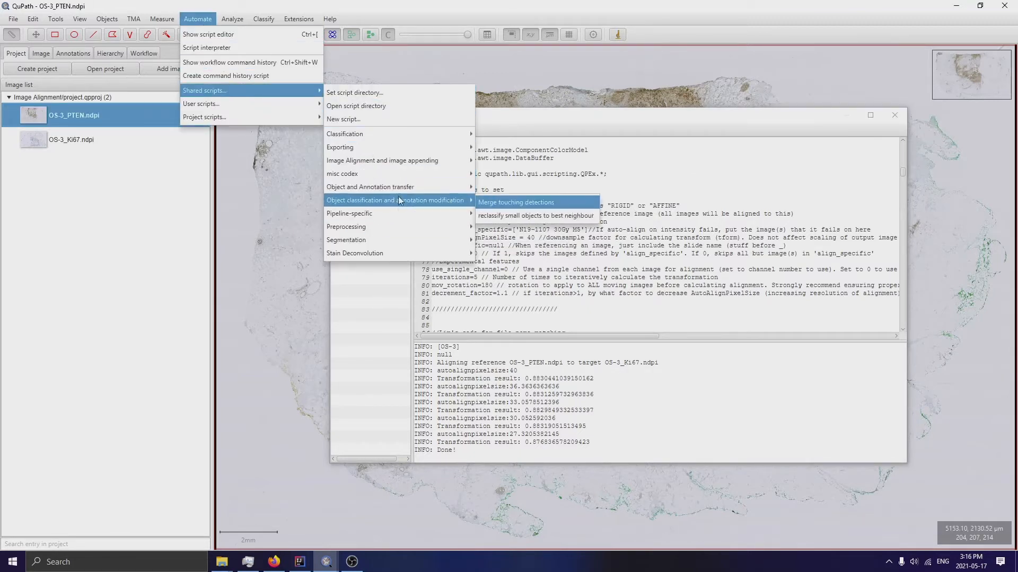
mouse_move(389, 162)
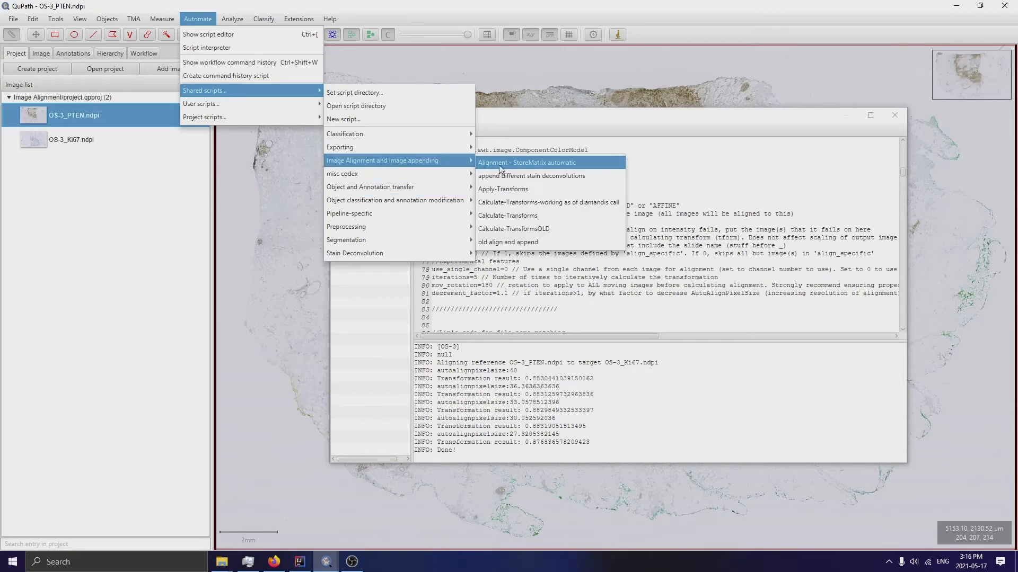
left_click(510, 189)
scroll(486, 193, "down", 17)
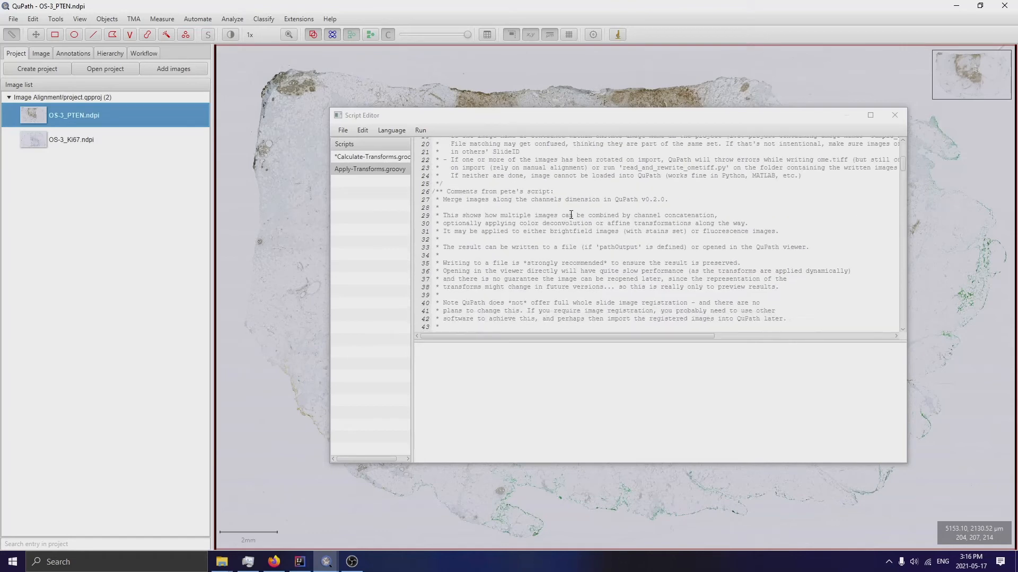
scroll(566, 213, "down", 11)
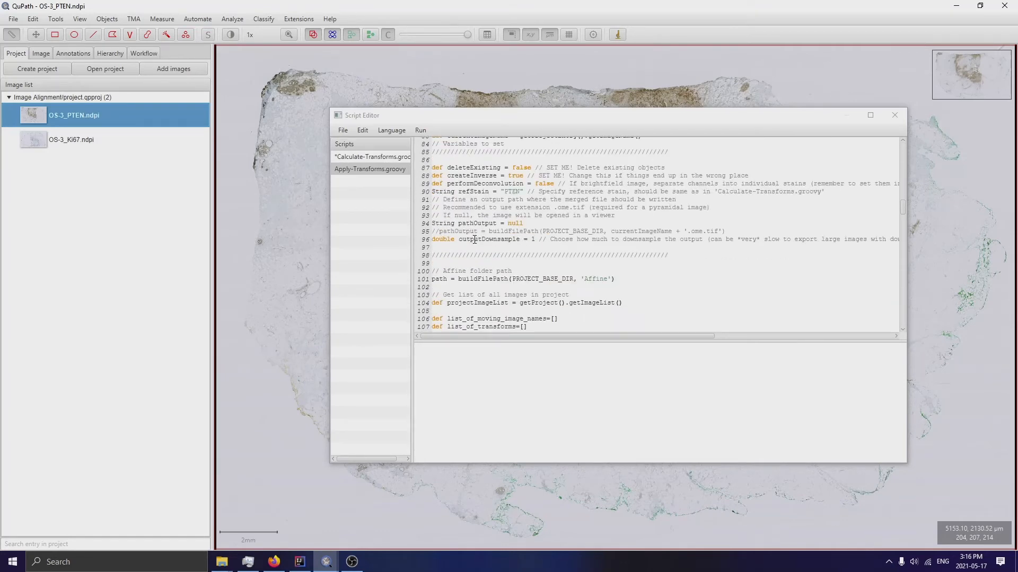
left_click(441, 231)
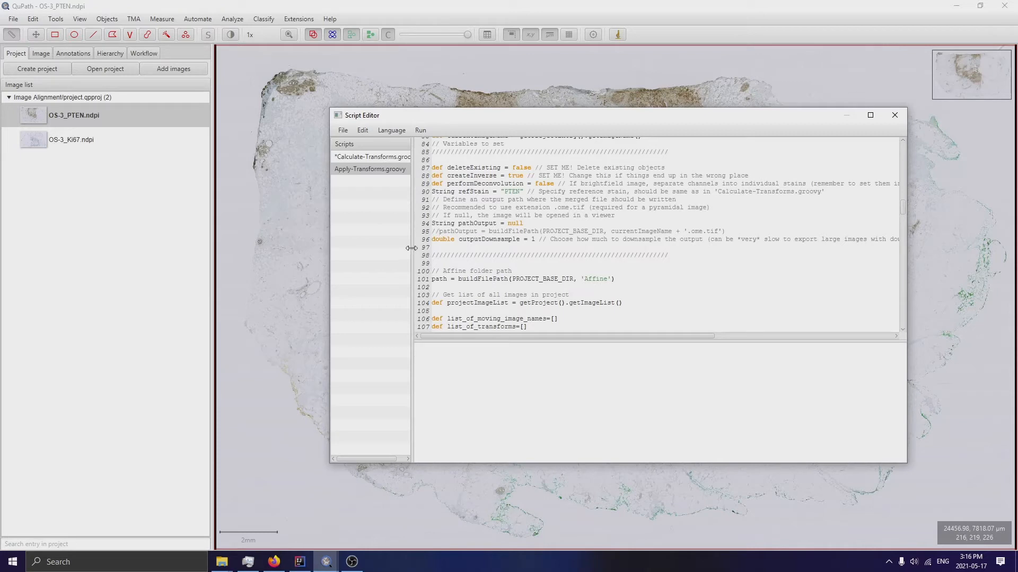
Run the Apply-Transforms script to create the merged image and move the script editor off the viewer.
left_click(420, 130)
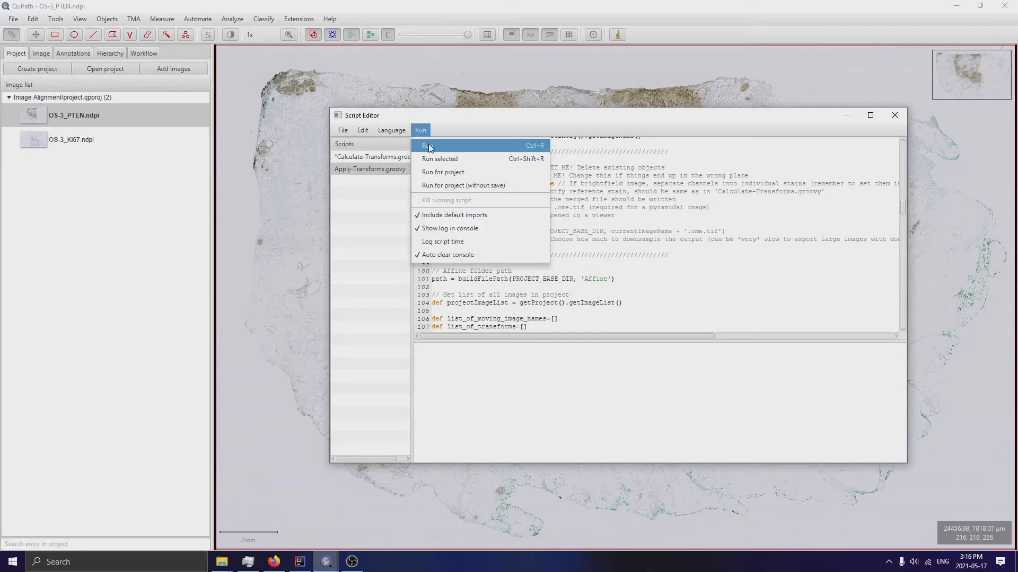
left_click(432, 148)
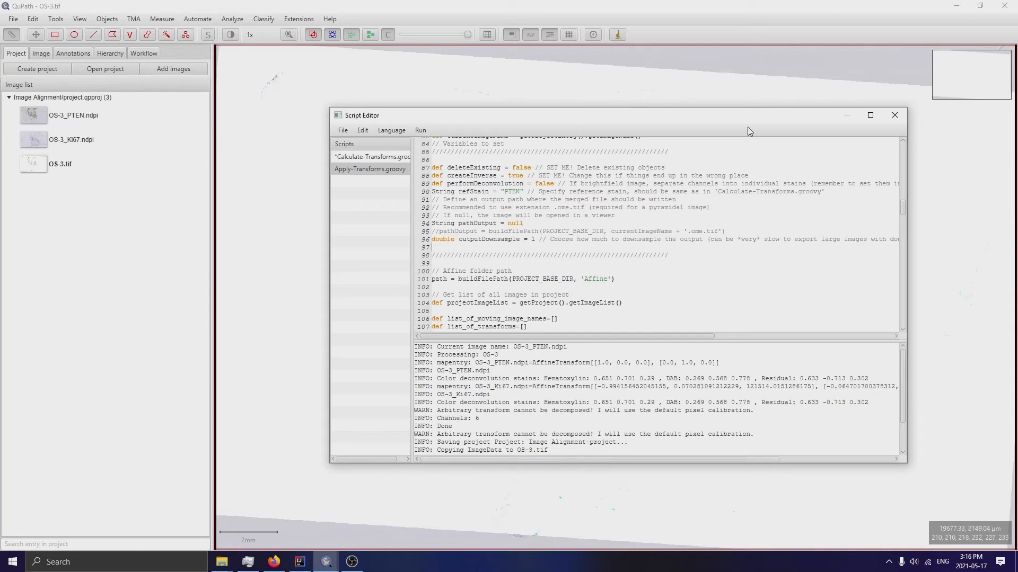
left_click_drag(748, 121, 0, 223)
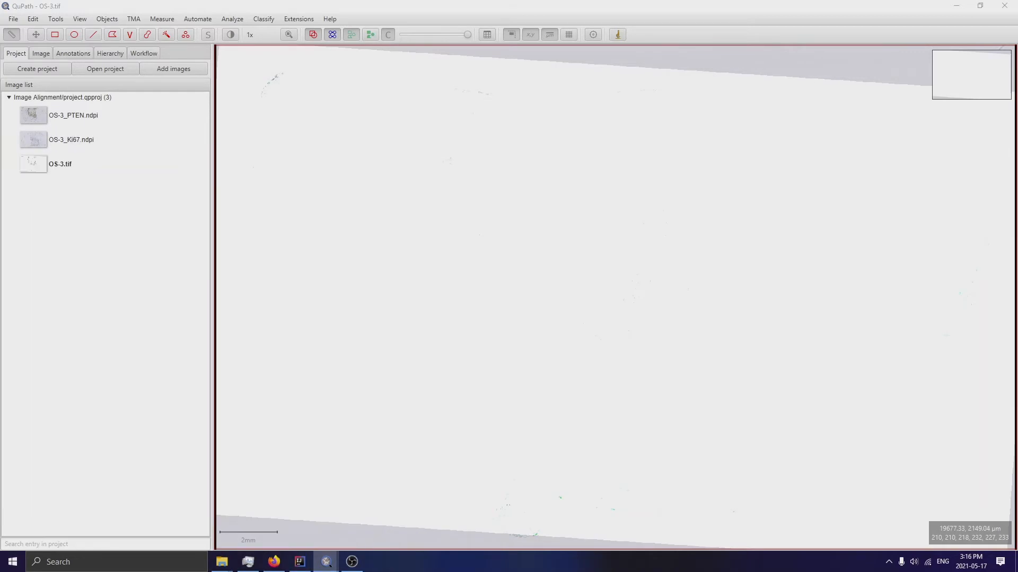
Open the Brightness & contrast settings, enlarge the channel list, and hide the PTEN Green, PTEN Blue and Ki67 Red channels.
left_click(230, 35)
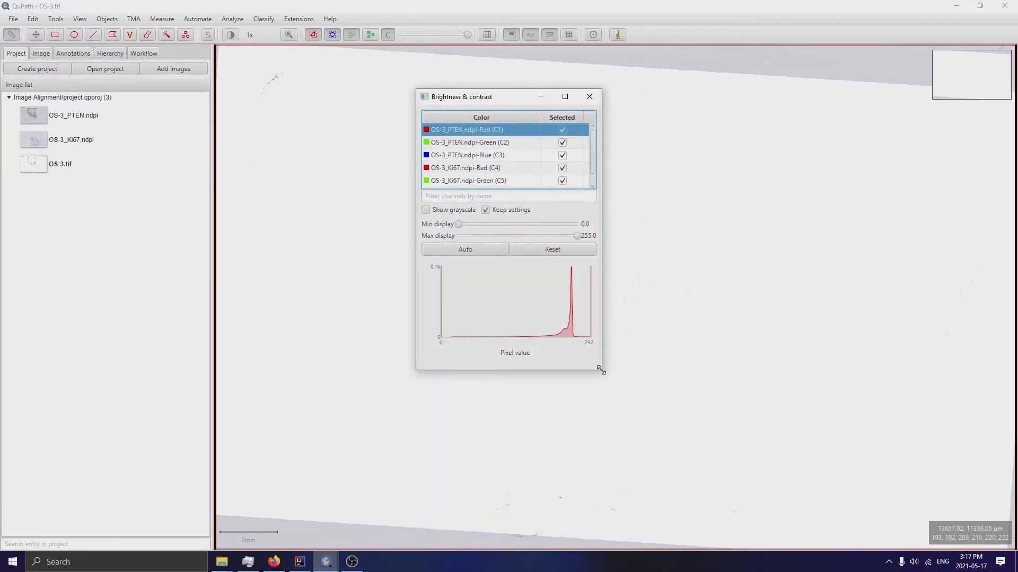
left_click_drag(599, 369, 648, 432)
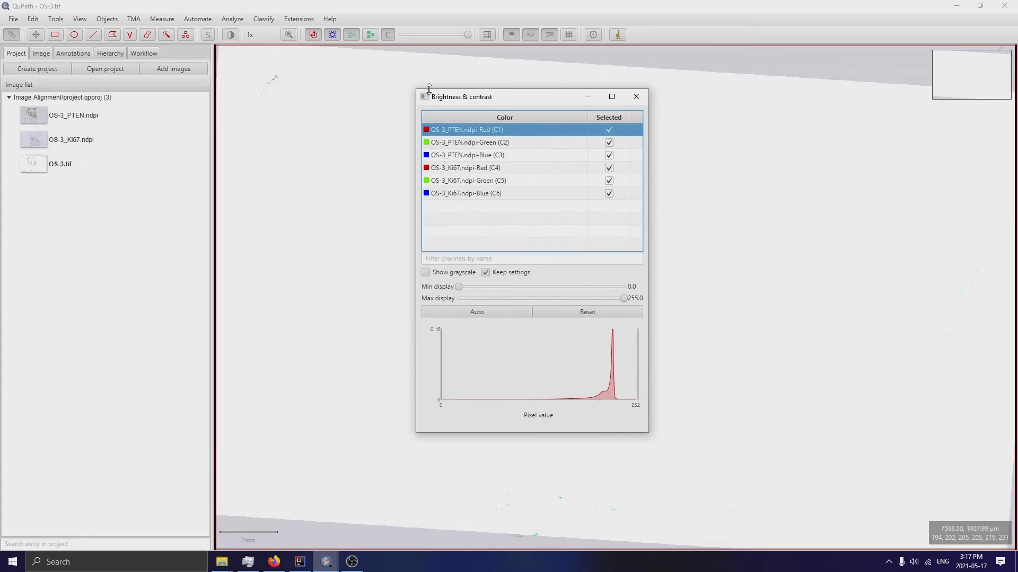
left_click(609, 143)
left_click(609, 156)
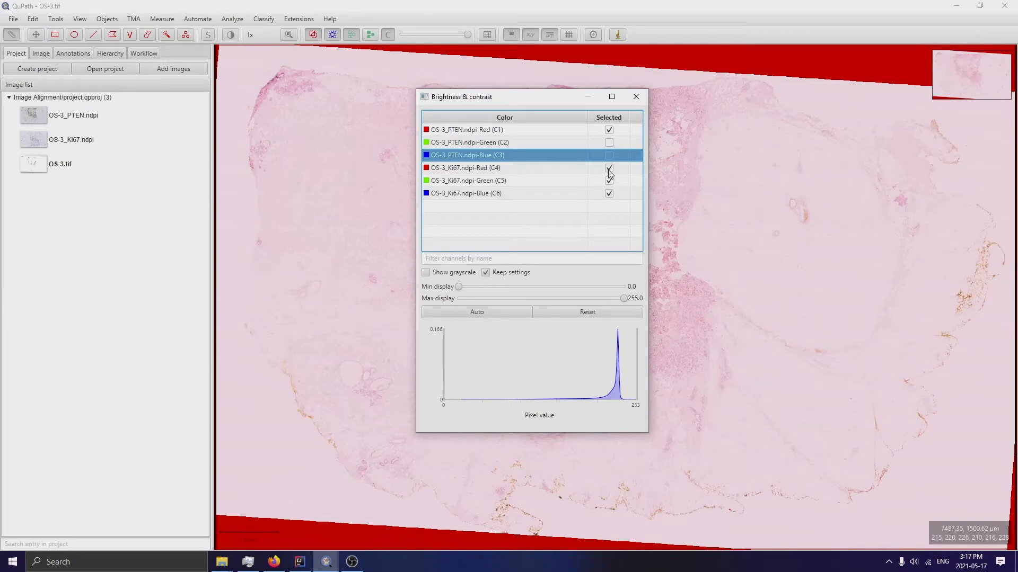
left_click(609, 169)
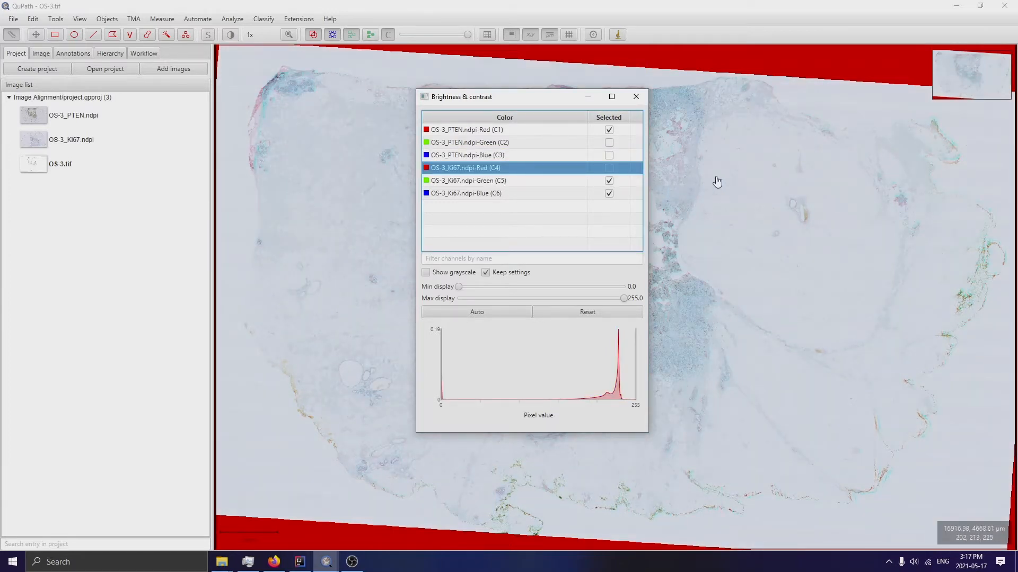
Examine how well the PTEN and Ki67 channels line up along the right-hand edge of the tissue in OS-3.tif.
scroll(772, 182, "up", 5)
left_click_drag(917, 227, 601, 394)
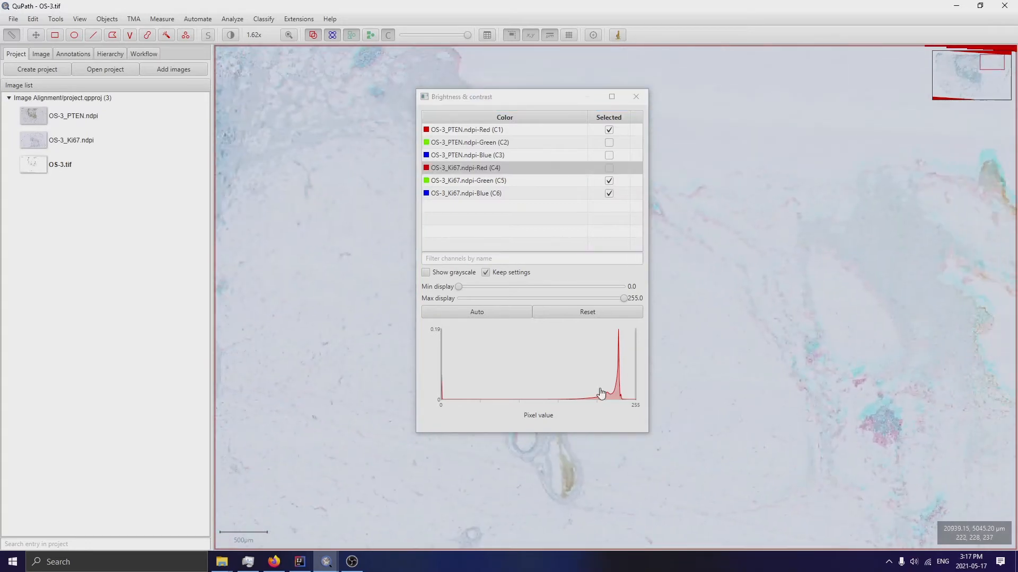
left_click_drag(920, 298, 676, 239)
left_click_drag(844, 433, 779, 153)
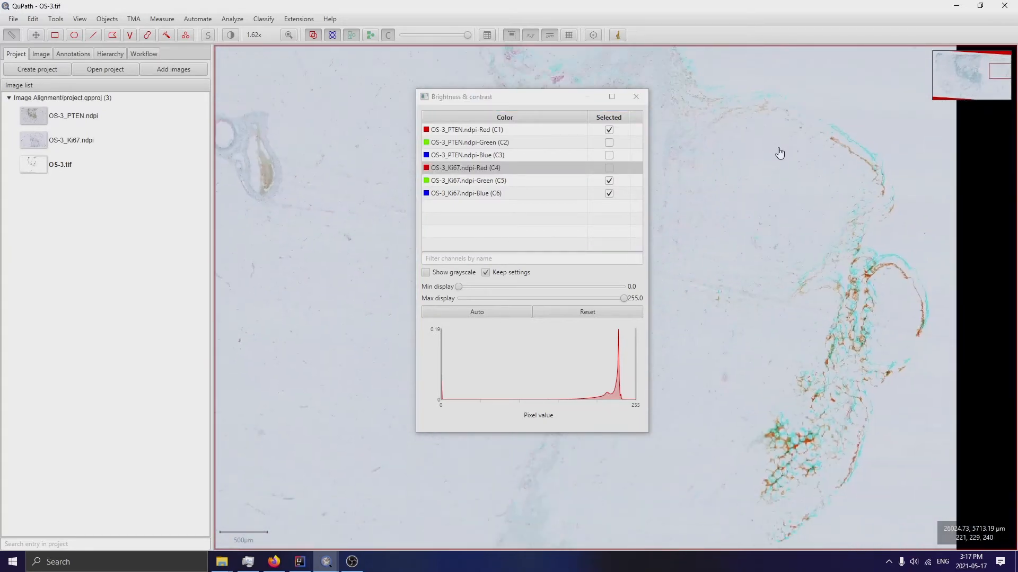
left_click_drag(771, 303, 788, 216)
left_click_drag(776, 331, 881, 129)
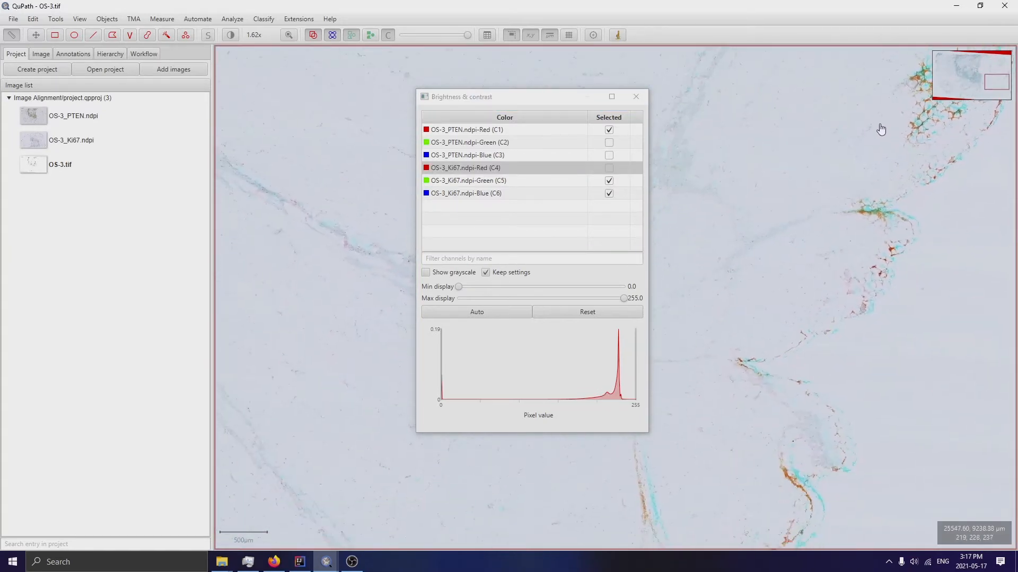
mouse_move(776, 461)
left_mouse_down()
mouse_move(770, 250)
mouse_move(927, 207)
left_mouse_up()
Examine the PTEN and Ki67 channel alignment at the tissue's upper-left corner and across towards the upper centre.
left_click_drag(519, 484, 742, 500)
scroll(355, 462, "down", 2)
mouse_move(312, 345)
left_mouse_down()
mouse_move(504, 403)
mouse_move(686, 493)
left_mouse_up()
mouse_move(357, 252)
left_mouse_down()
mouse_move(588, 404)
mouse_move(475, 389)
left_mouse_up()
scroll(291, 134, "up", 5)
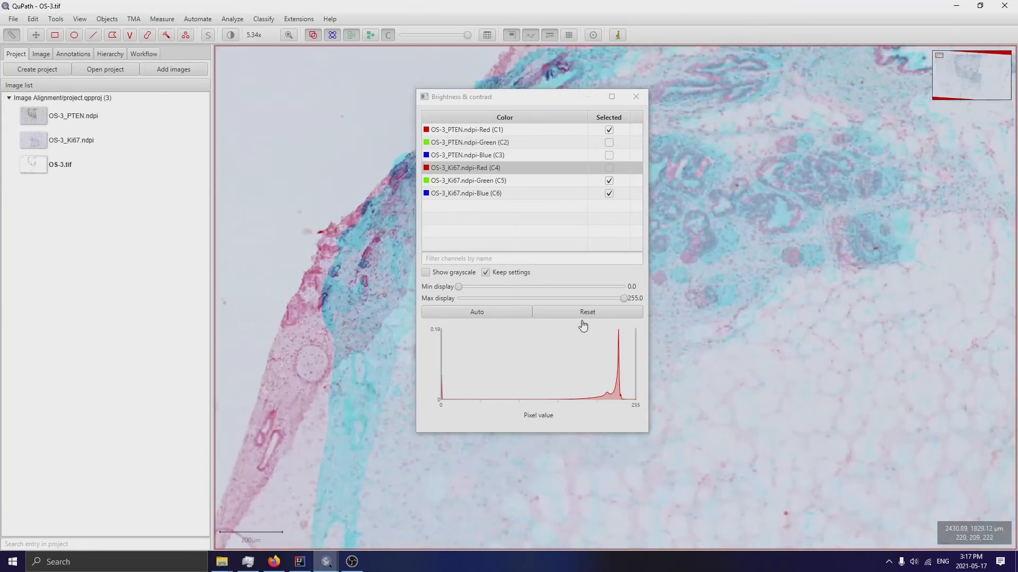
left_click_drag(583, 325, 378, 286)
left_click_drag(855, 340, 544, 294)
left_click_drag(917, 371, 535, 280)
scroll(937, 337, "down", 1)
left_click_drag(939, 338, 721, 253)
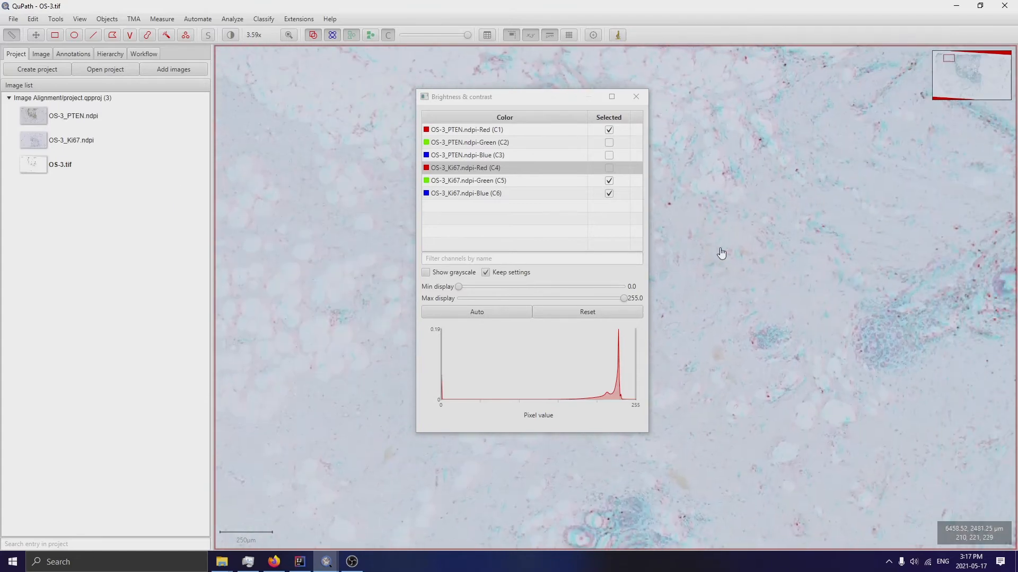
scroll(870, 339, "down", 2)
left_click_drag(873, 336, 145, 240)
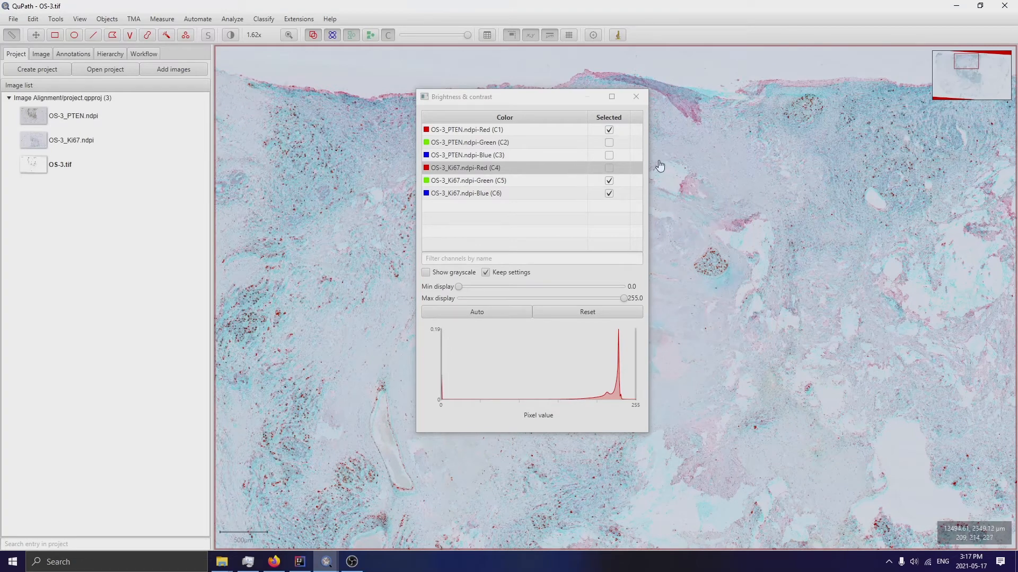
Close the Brightness & contrast settings and open OS-3_PTEN.ndpi without saving the changes to OS-3.tif.
left_click(640, 98)
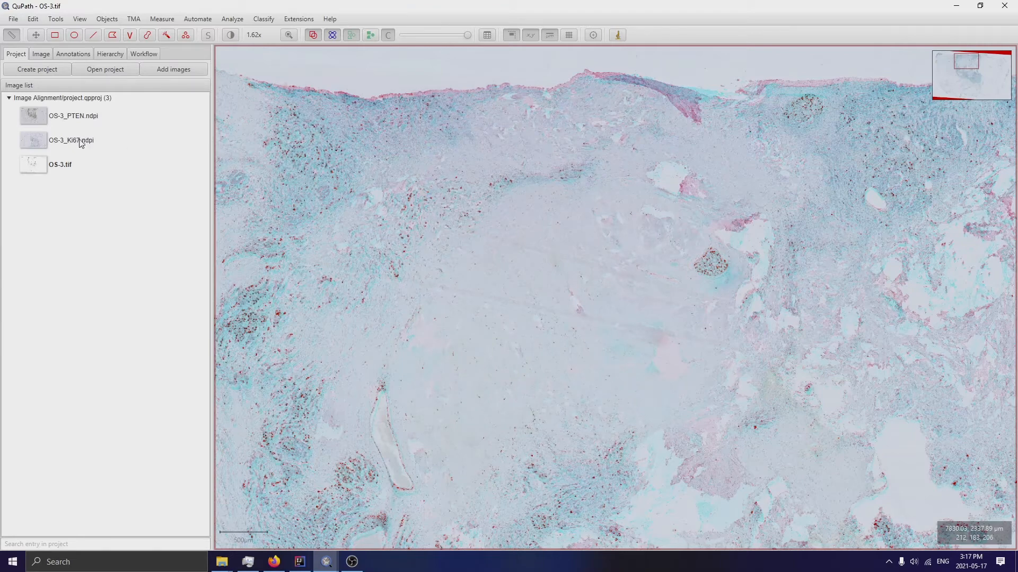
double_click(78, 114)
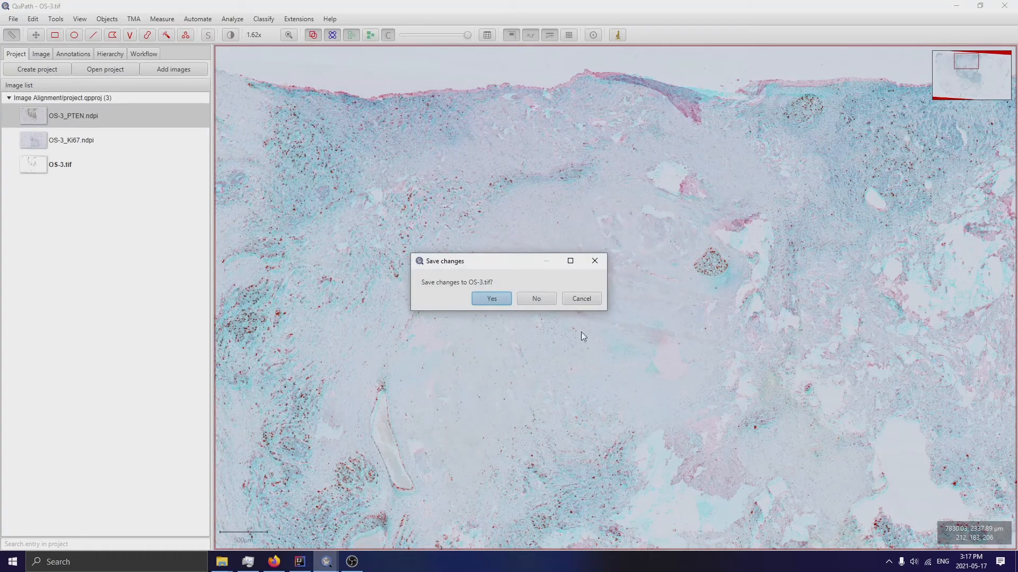
left_click(550, 302)
Remove the merged image OS-3.tif from the project and delete all its associated data.
right_click(59, 167)
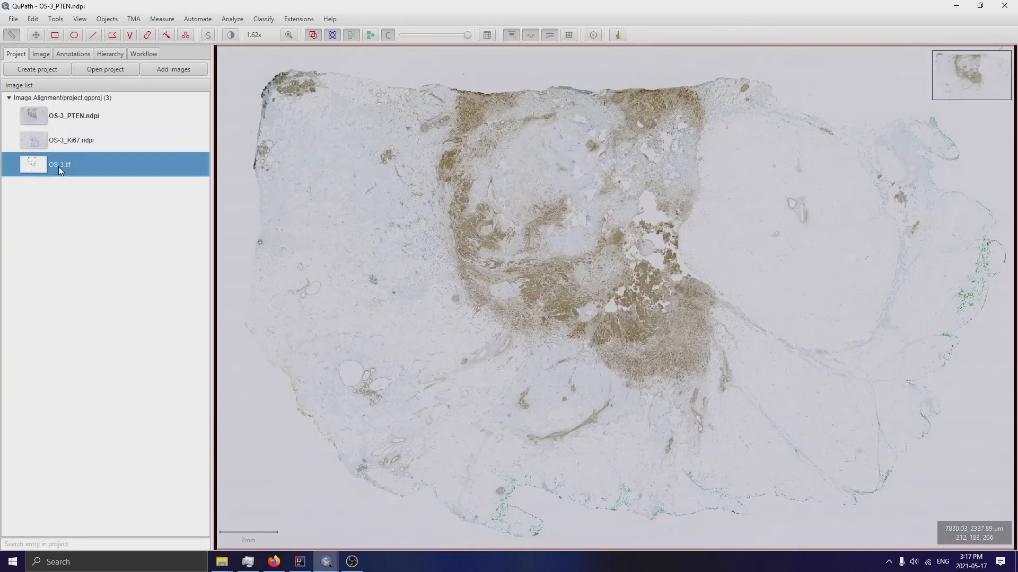
left_click(72, 187)
left_click(549, 302)
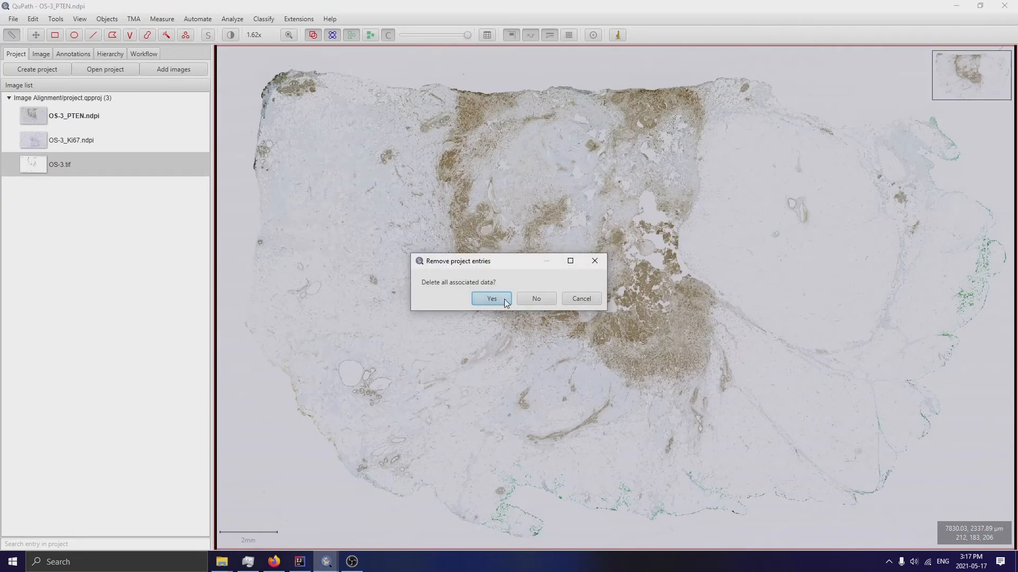
left_click(489, 298)
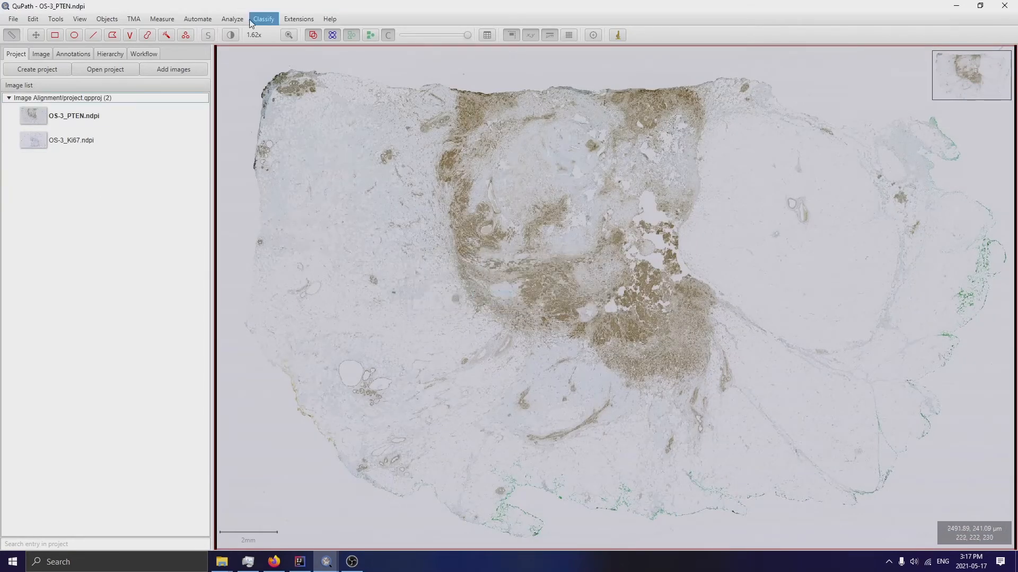
Open the shared Alignment - StoreMatrix script from the image alignment scripts and place the script editor over the viewer.
left_click(214, 18)
mouse_move(223, 89)
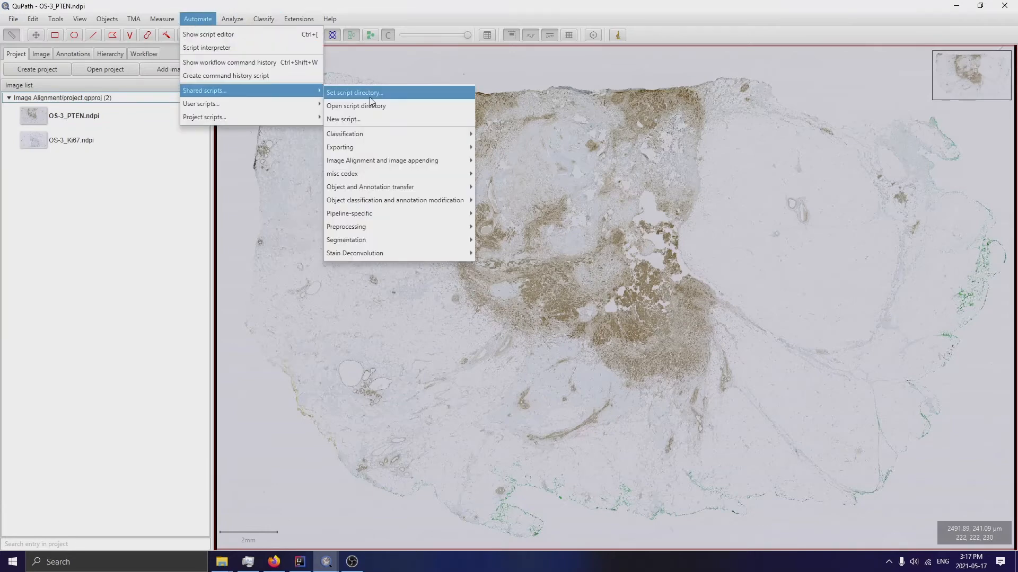
mouse_move(409, 214)
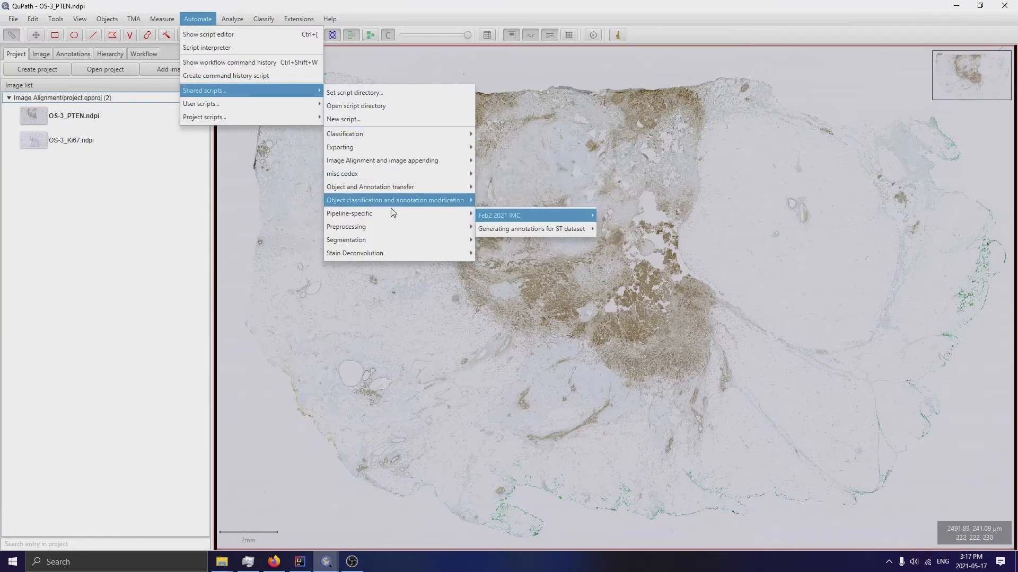
mouse_move(381, 168)
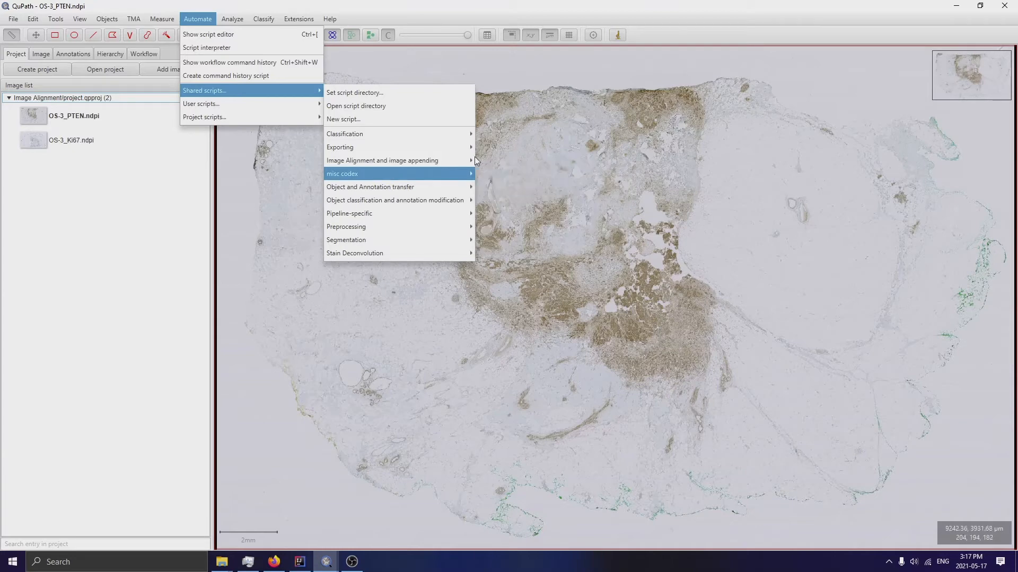
left_click(568, 167)
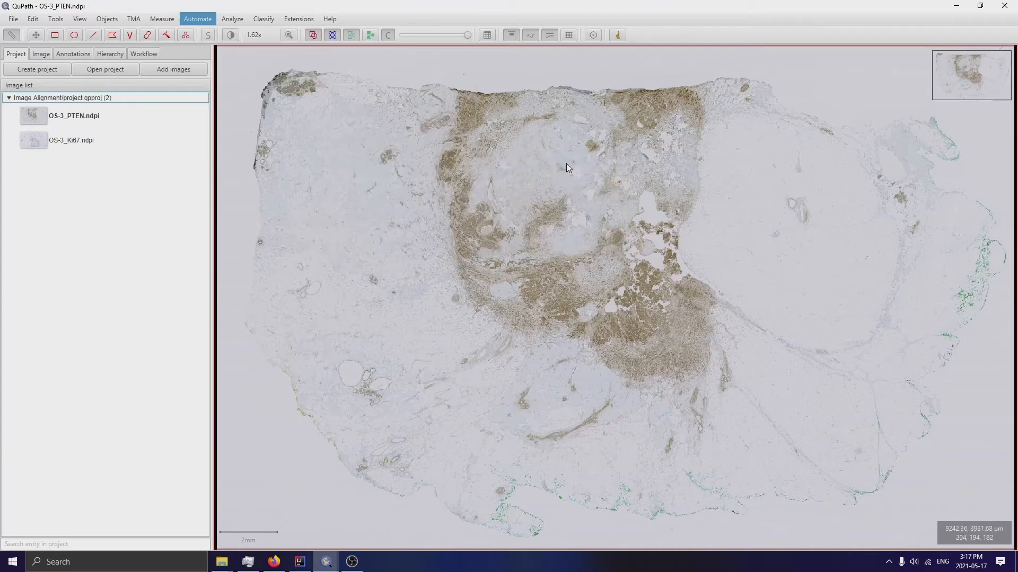
left_click_drag(81, 186, 719, 174)
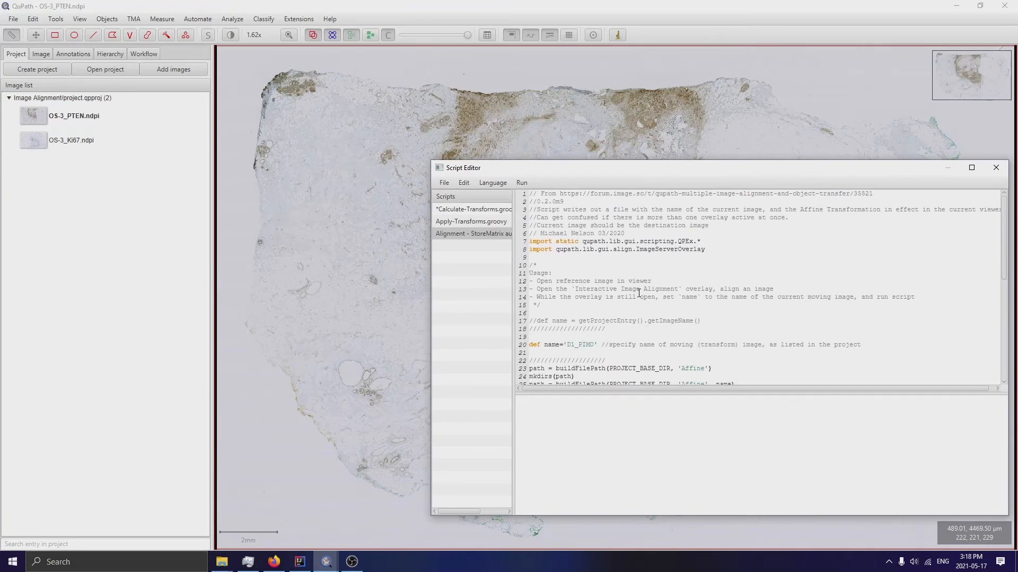
Start the interactive image alignment on OS-3_PTEN.ndpi, add OS-3_Ki67.ndpi from the project, and select it as the overlay.
left_click(233, 19)
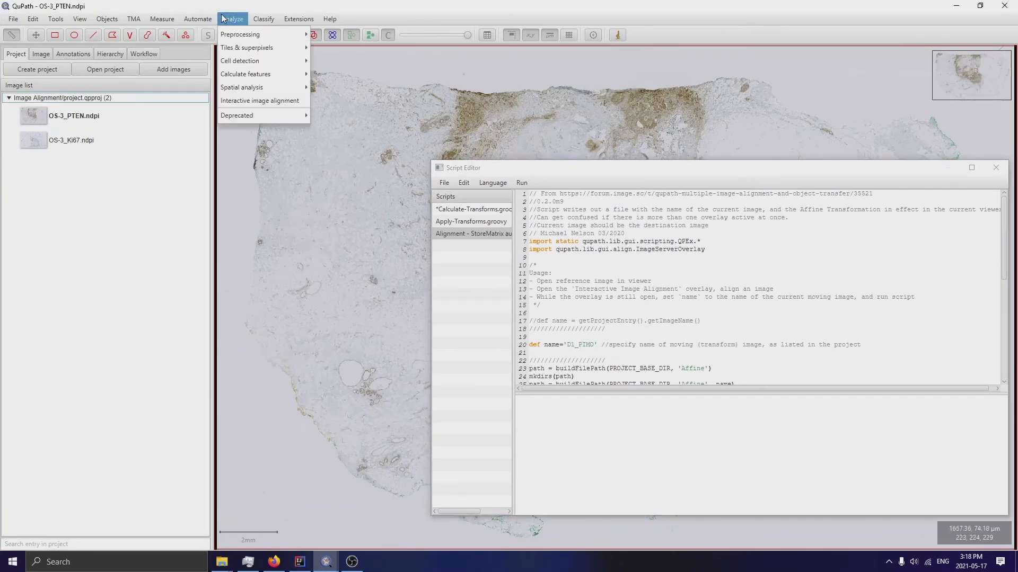
left_click(261, 101)
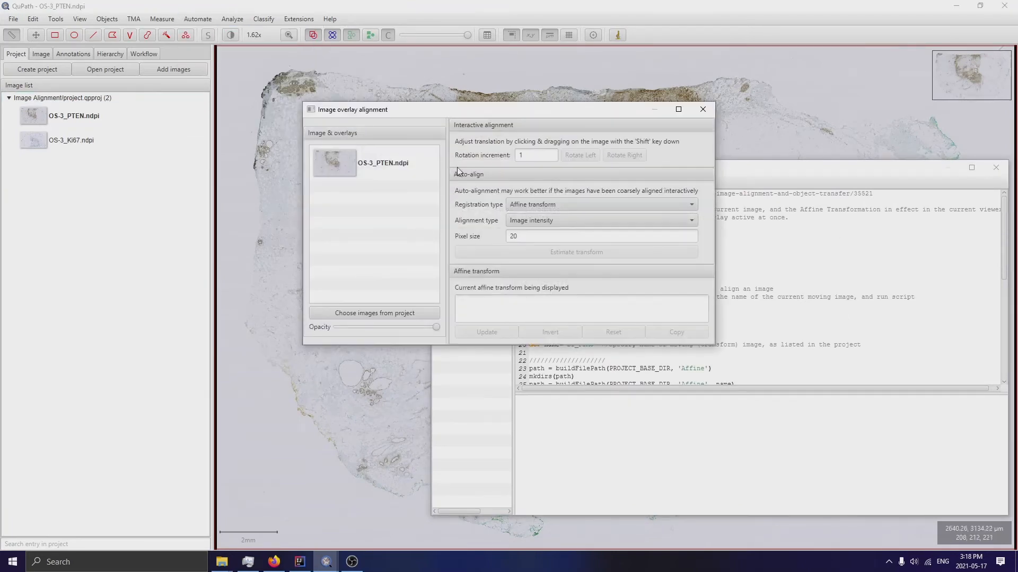
left_click(378, 314)
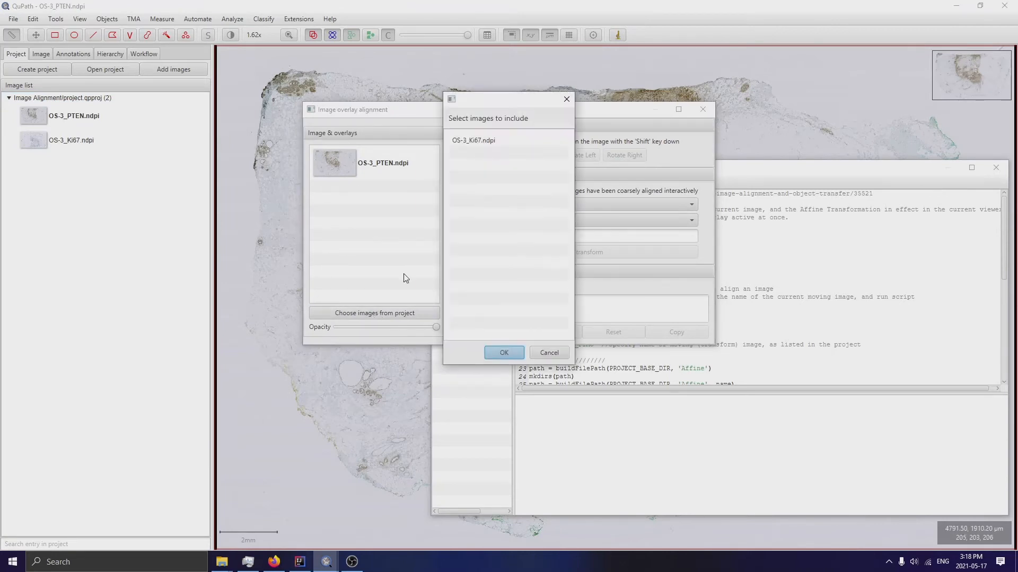
left_click(495, 142)
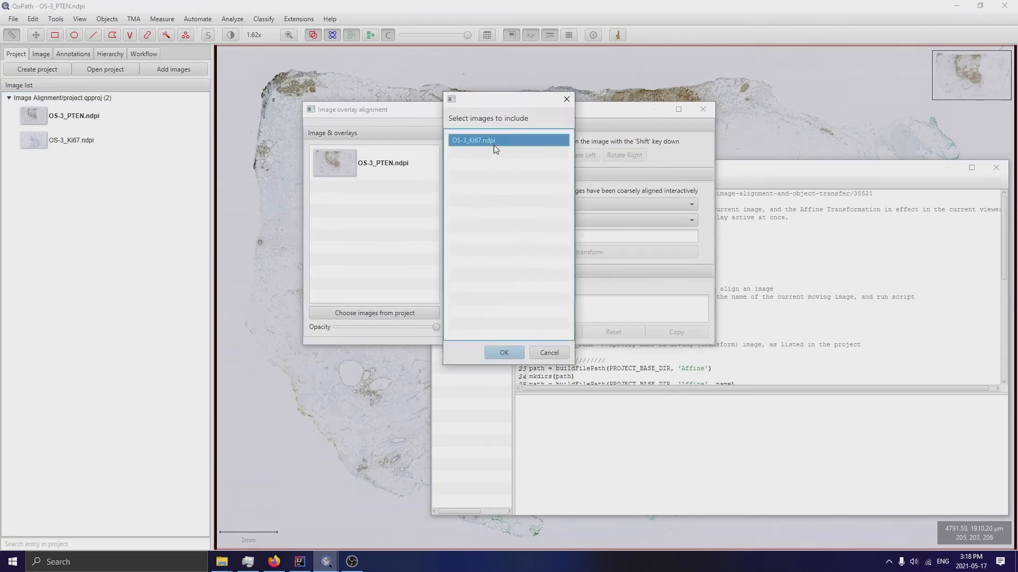
left_click(503, 353)
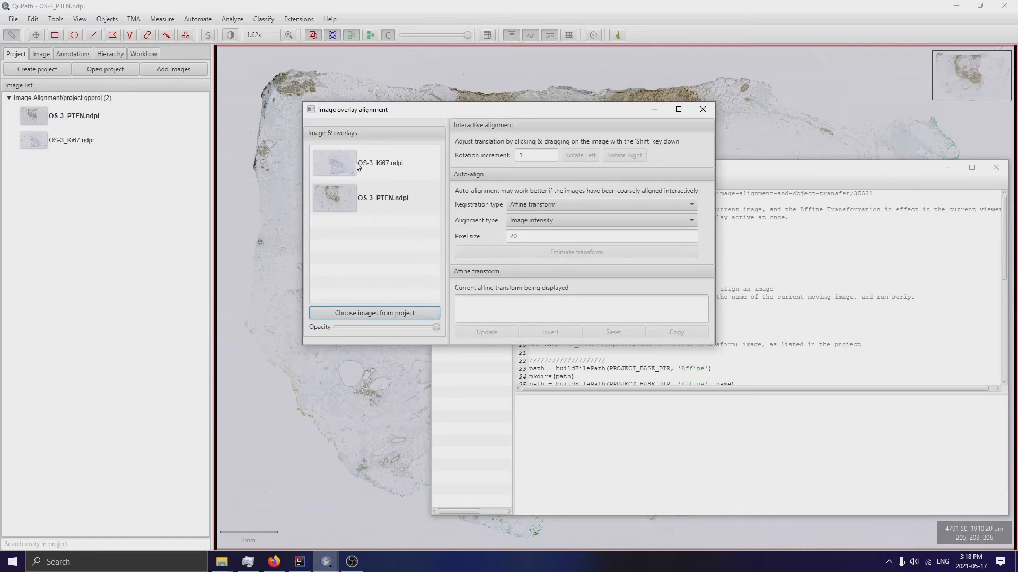
left_click(357, 167)
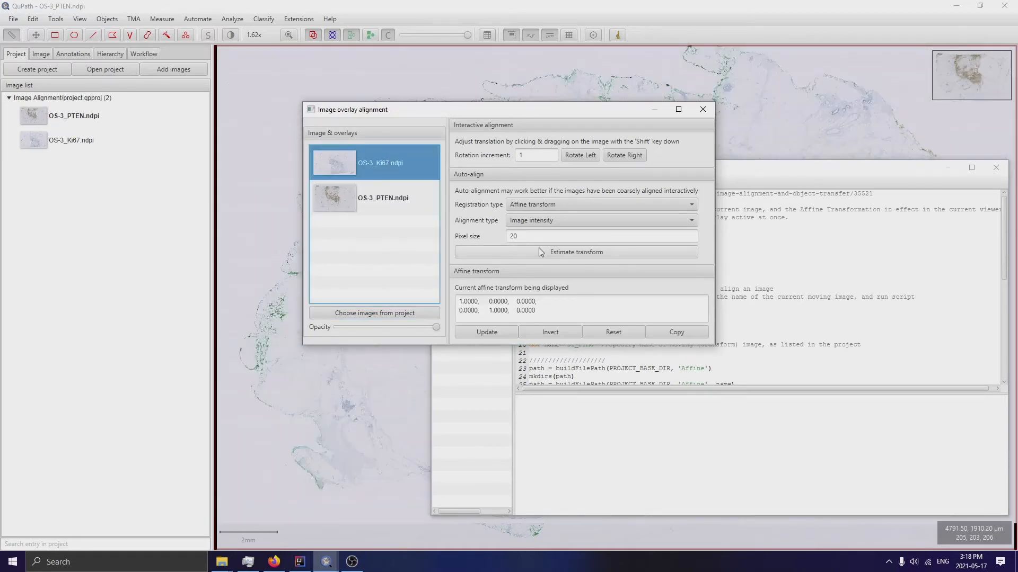
Set the rotation increment to 180 and rotate the Ki67 overlay right once.
left_click_drag(542, 152, 241, 140)
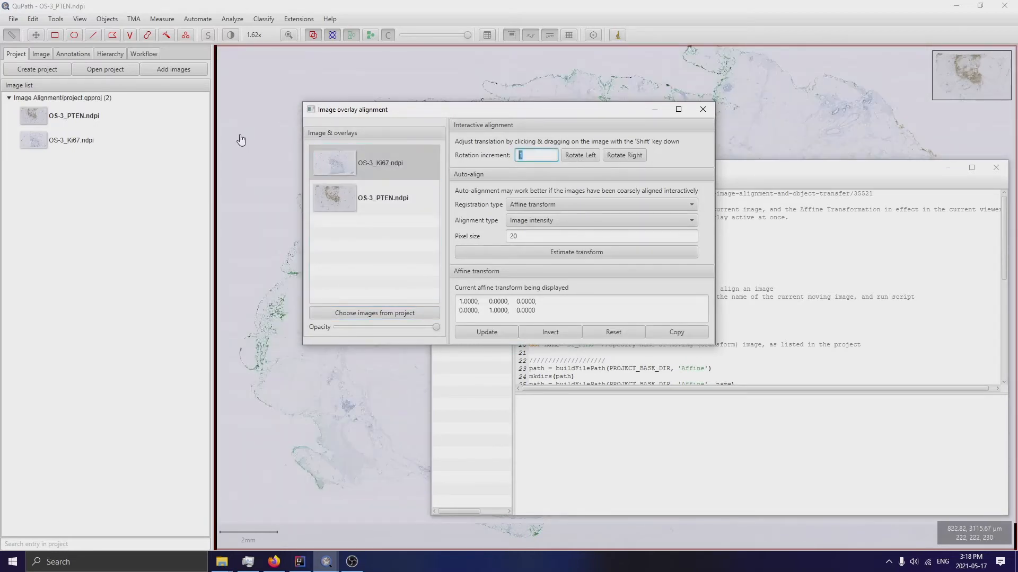
type("180")
left_click(636, 155)
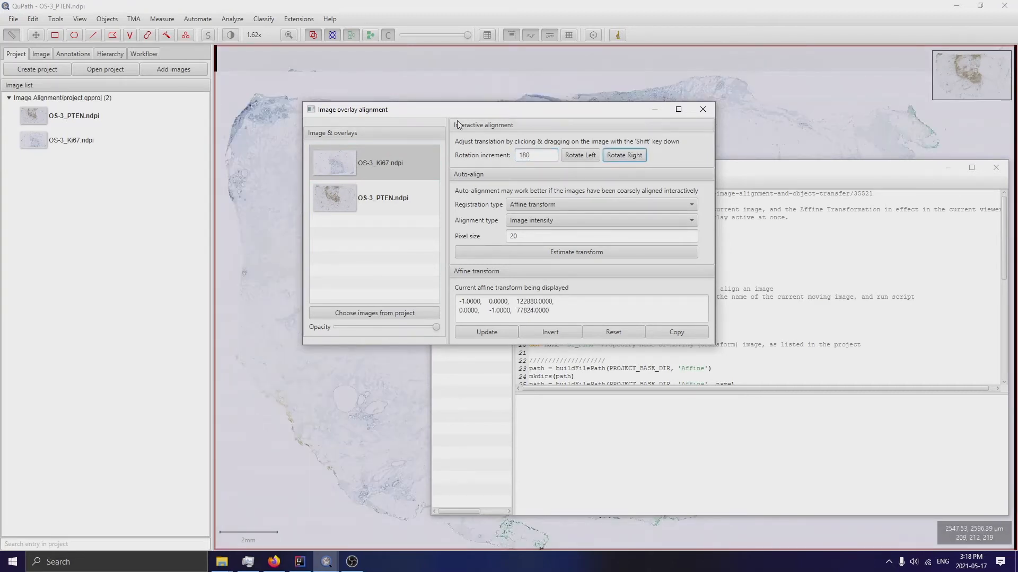
Clear the view by moving the alignment dialog and closing the script editor, and lower the Ki67 overlay's opacity to its minimum.
left_click_drag(461, 114, 198, 220)
scroll(780, 115, "down", 4)
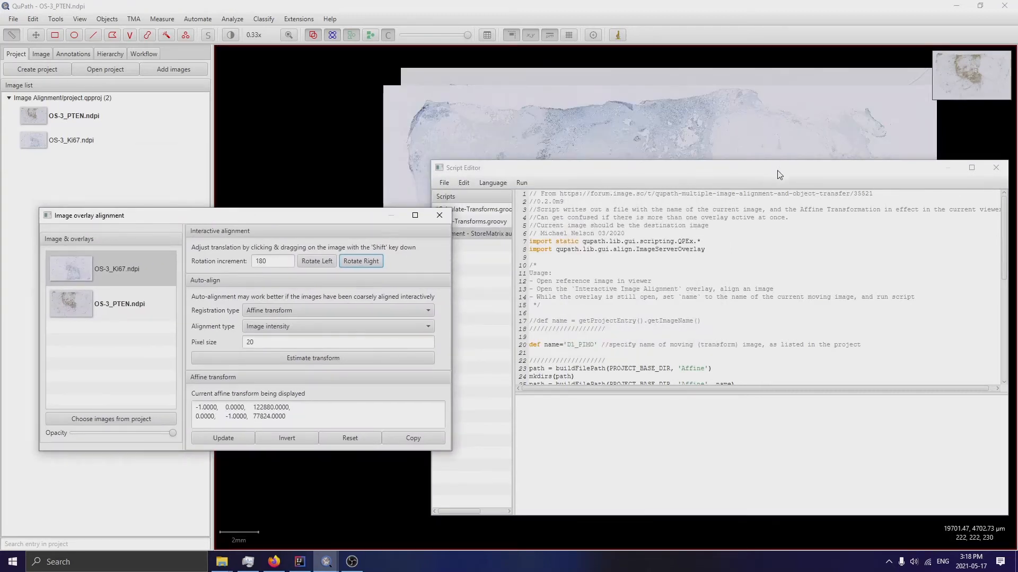
left_click(996, 168)
left_click_drag(341, 216, 427, 190)
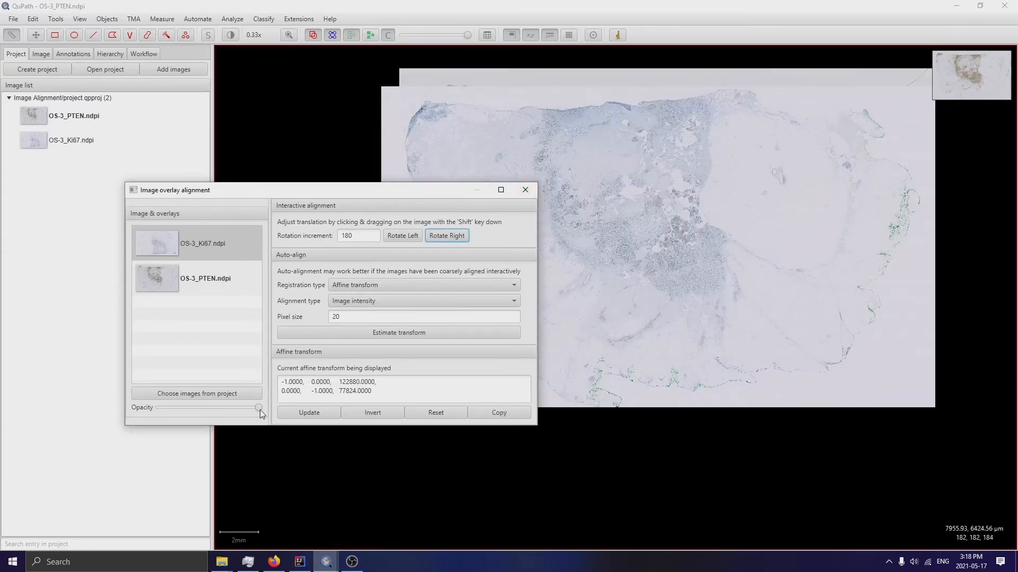
left_click_drag(260, 410, 184, 395)
left_click_drag(180, 394, 150, 382)
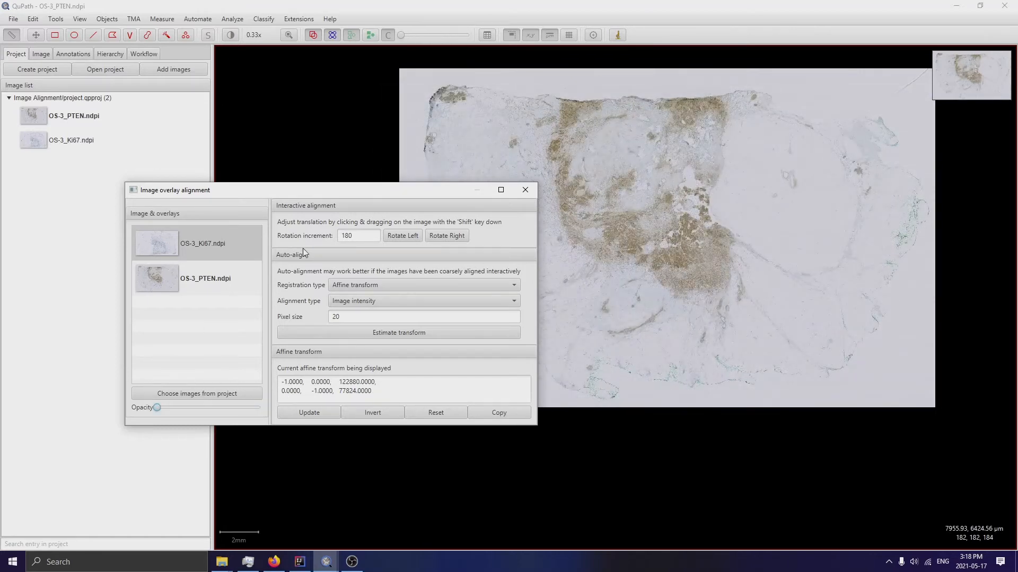
At about half opacity, rotate the Ki67 overlay right four times in increments of 1 and shift it slightly up onto the PTEN tissue.
double_click(355, 235)
type("1")
left_click(454, 237)
left_click_drag(157, 407, 215, 398)
left_click(453, 236)
left_click(454, 237)
left_click(454, 237)
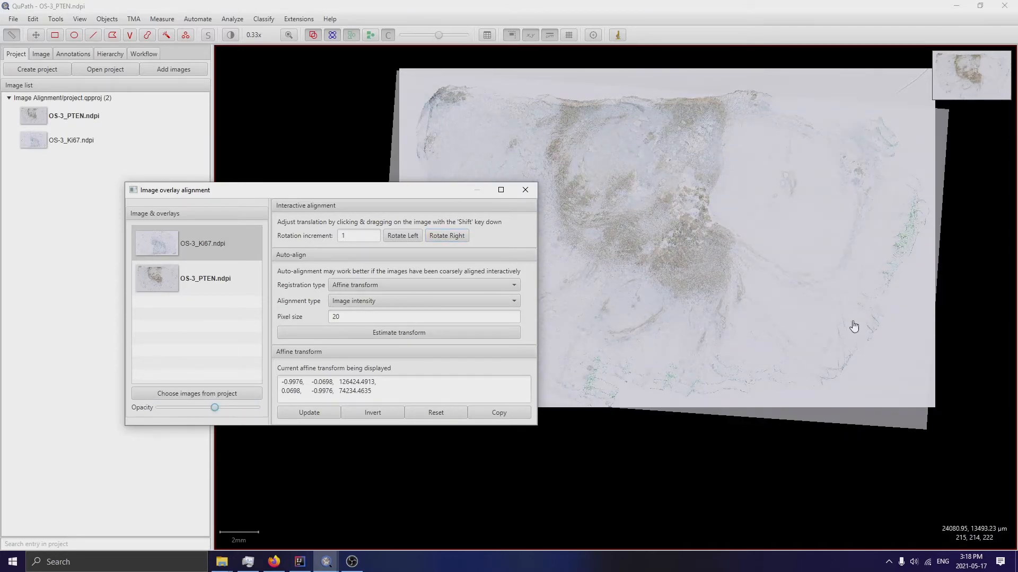
left_click_drag(737, 250, 737, 241)
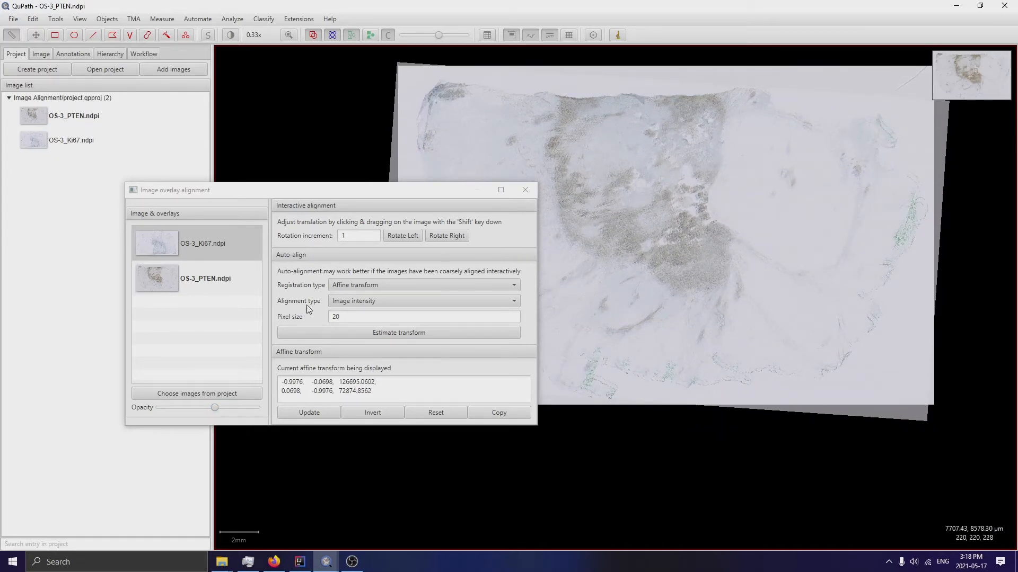
Estimate the affine transform by image intensity at pixel size 20, comparing the slides at low and high overlay opacity.
left_click_drag(215, 409, 166, 406)
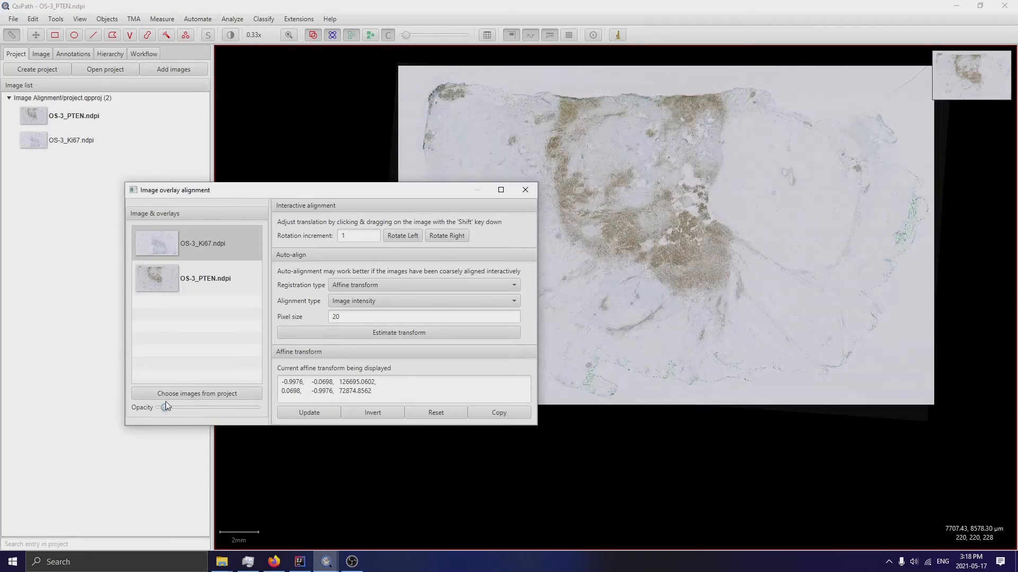
left_click(374, 337)
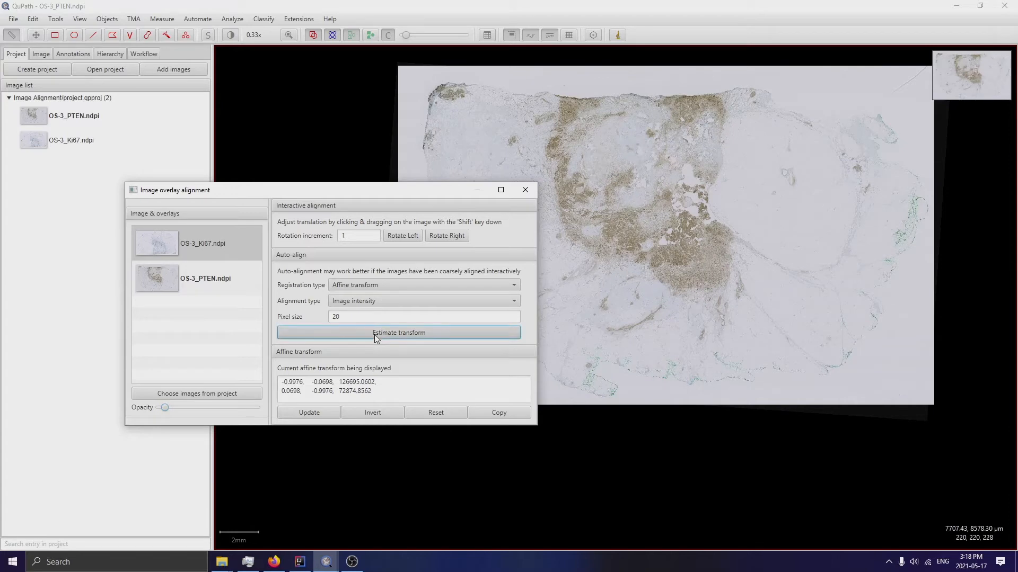
left_click_drag(165, 408, 243, 409)
Set the auto-align pixel size to 10 and estimate the affine transform again.
double_click(335, 316)
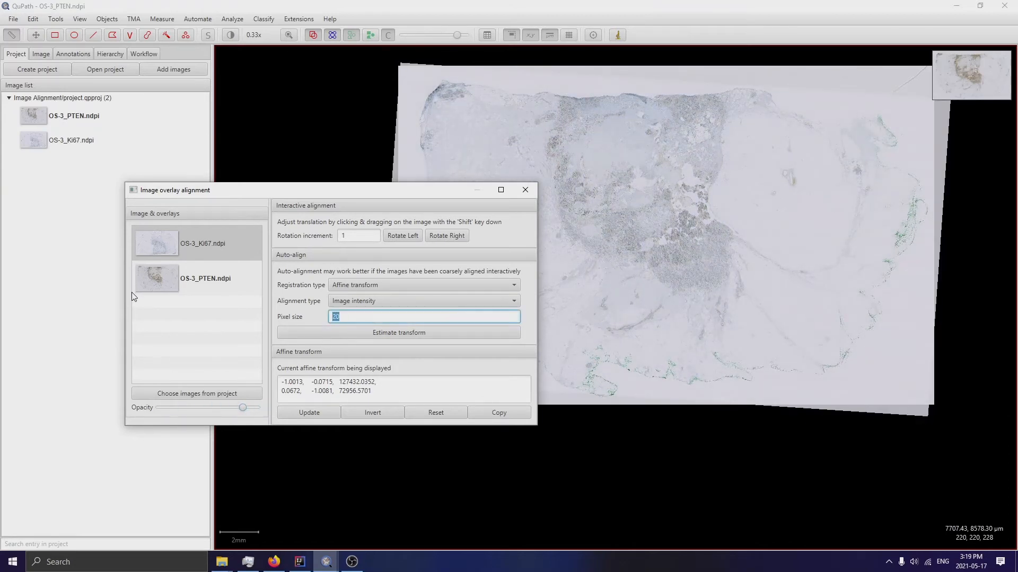
type("10")
left_click(414, 334)
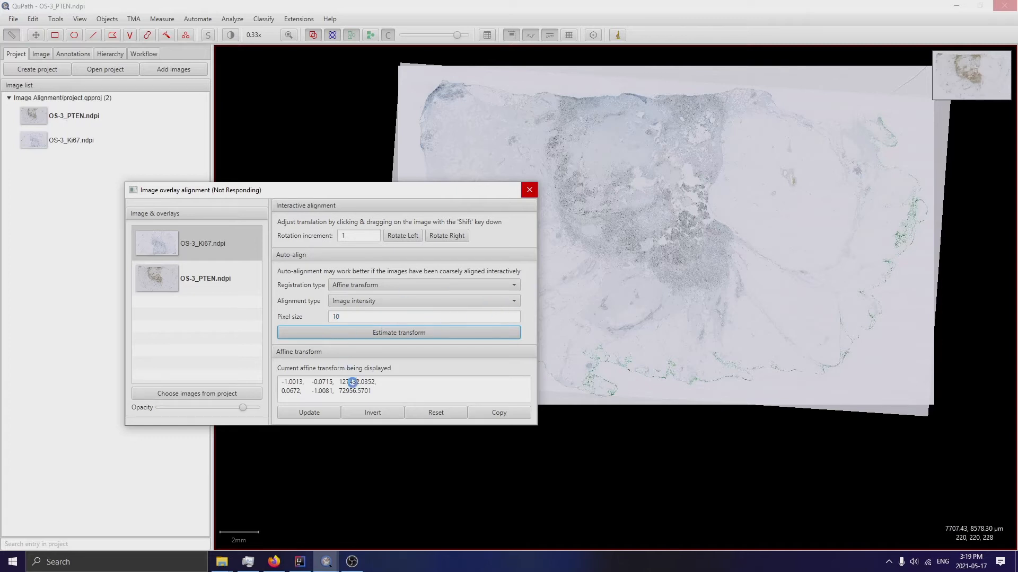
Switch to Task Manager, check the memory and CPU performance graphs, and minimize it again.
left_click(247, 557)
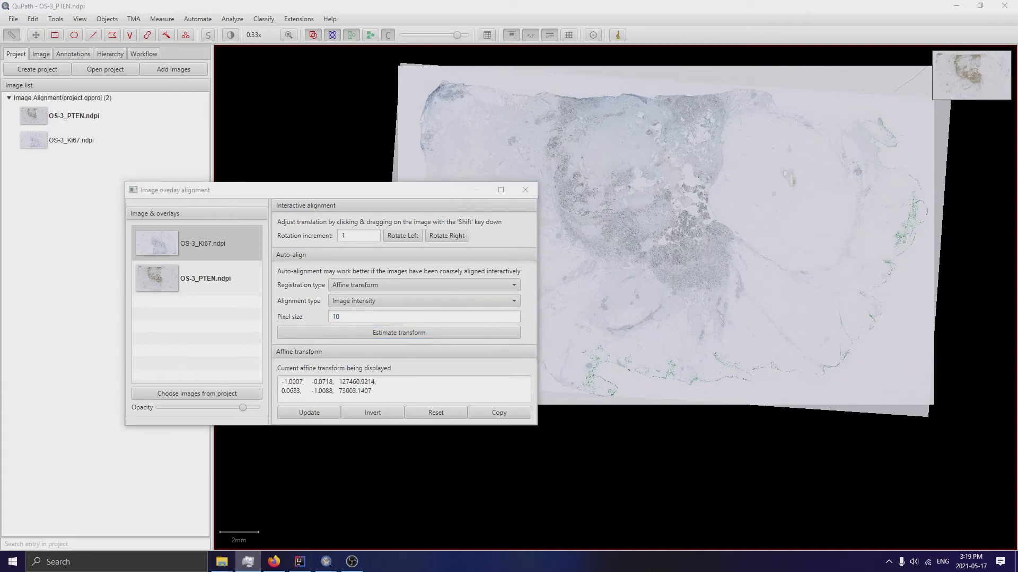
left_click(247, 562)
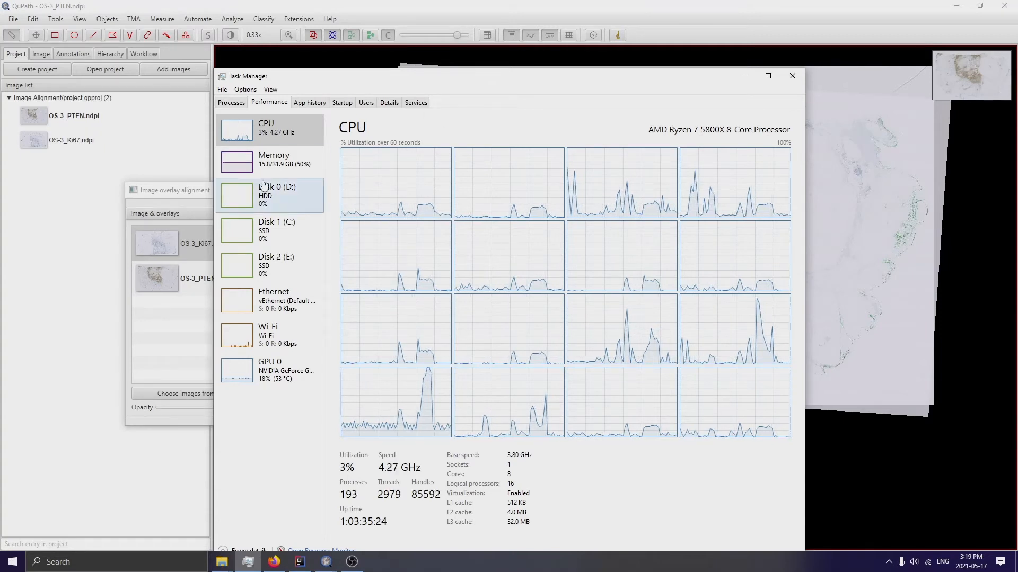
left_click(291, 167)
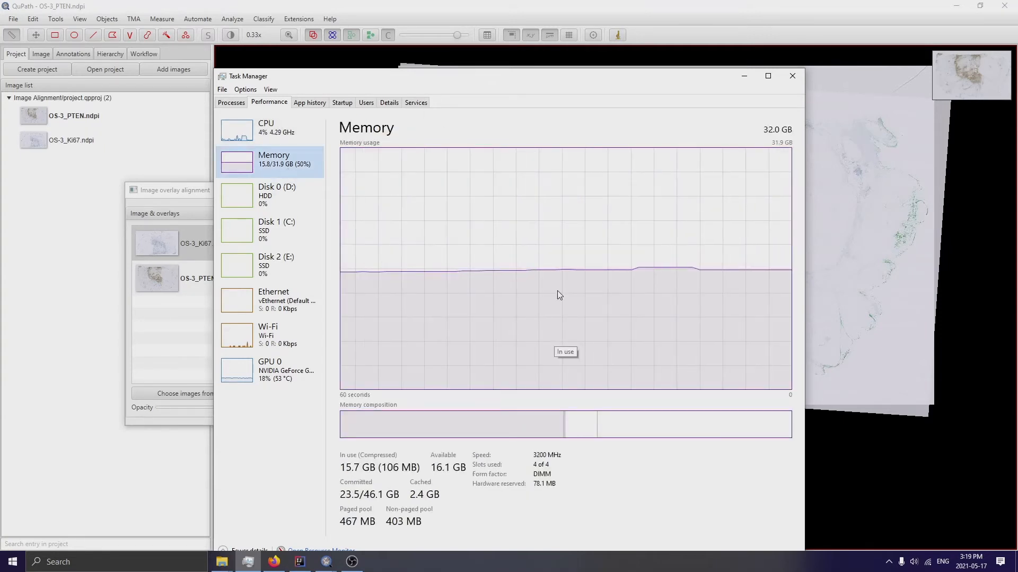
left_click(291, 137)
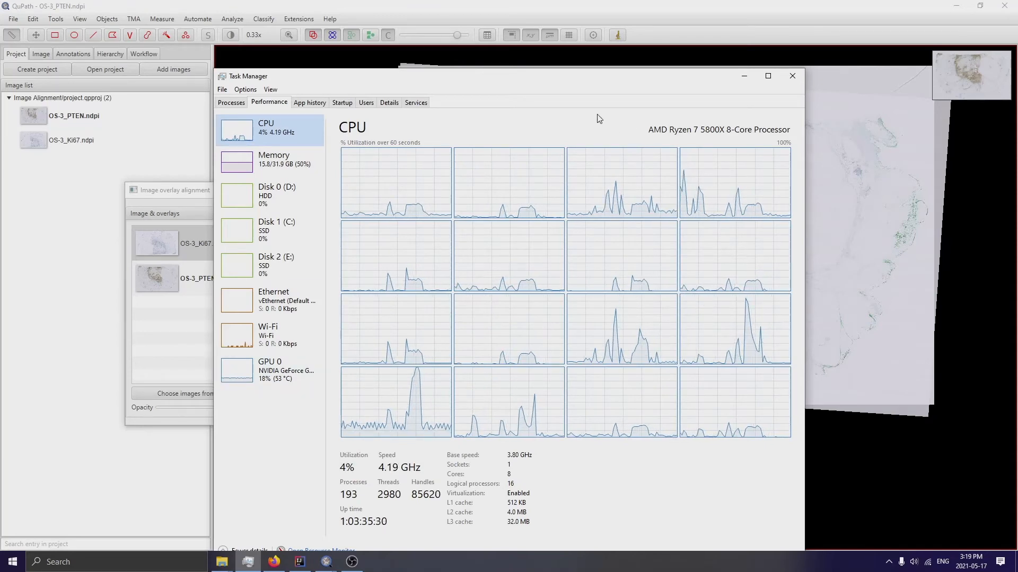
left_click(744, 76)
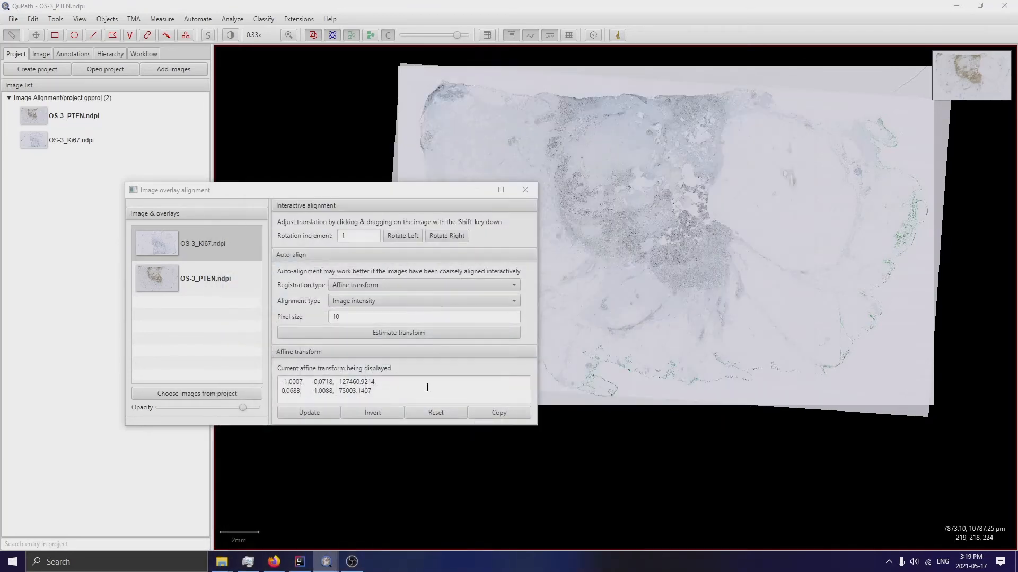
Move the alignment dialog aside and examine how well the Ki67 overlay fits the PTEN tissue, varying the overlay's opacity slightly.
left_click_drag(417, 194, 375, 169)
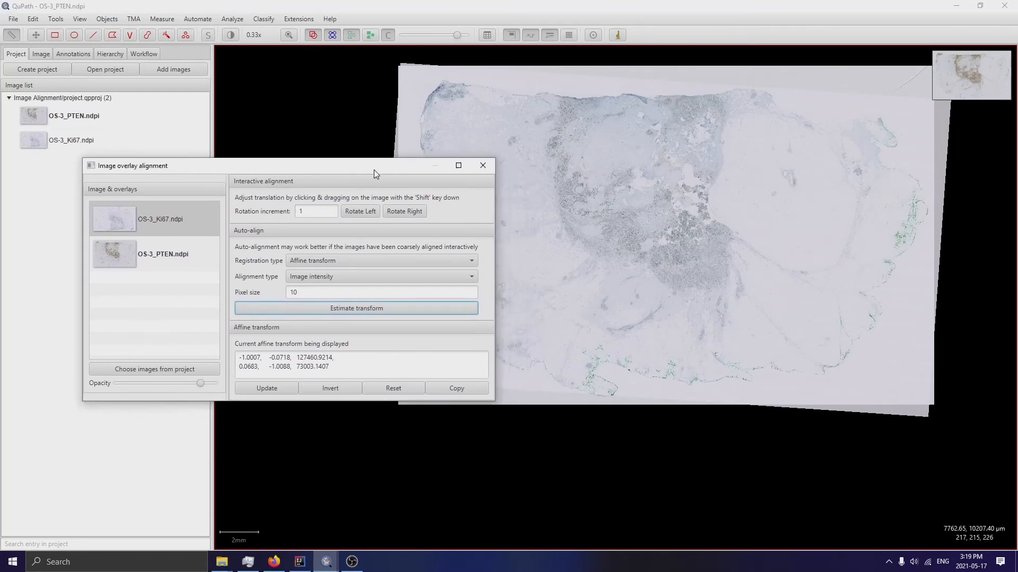
scroll(639, 210, "up", 5)
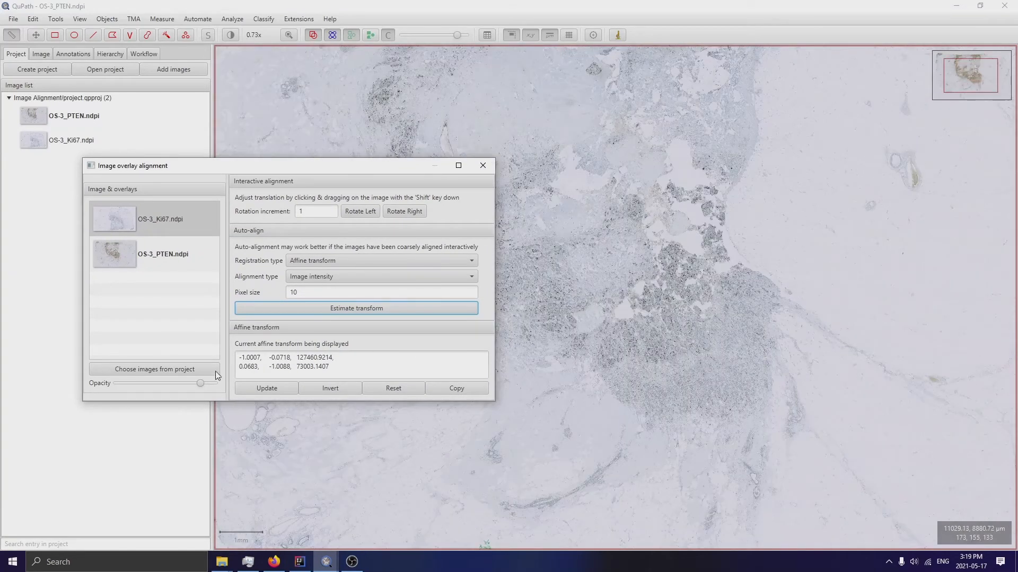
mouse_move(196, 383)
left_mouse_down()
mouse_move(169, 382)
mouse_move(261, 389)
mouse_move(106, 387)
mouse_move(268, 400)
mouse_move(113, 394)
mouse_move(134, 383)
mouse_move(206, 383)
left_mouse_up()
scroll(926, 241, "down", 4)
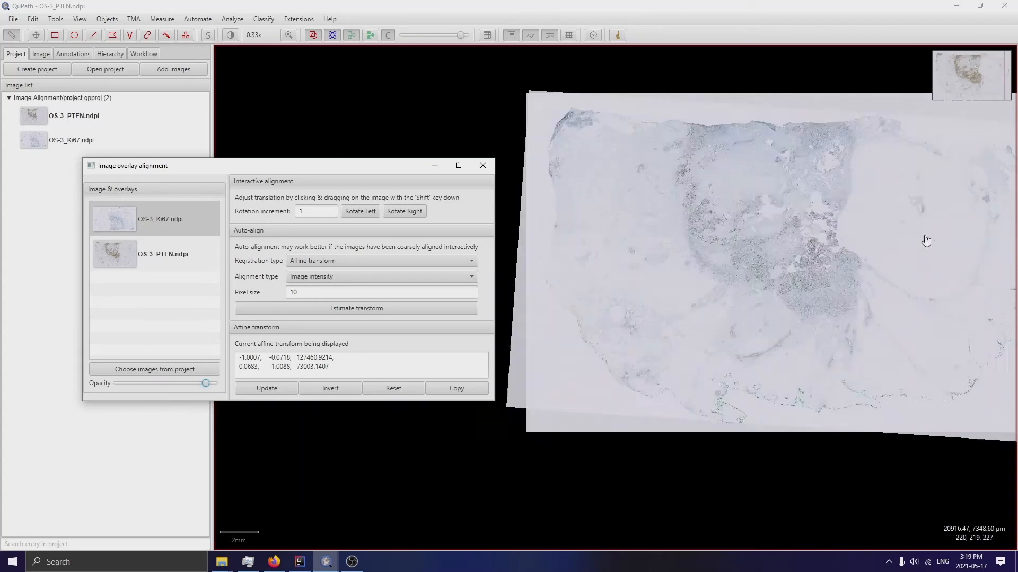
Inspect the slide alignment up close around the tissue on the image's right side, comparing high and low overlay opacity.
scroll(926, 241, "down", 1)
scroll(868, 434, "up", 1)
left_click_drag(845, 410, 520, 525)
scroll(717, 191, "up", 8)
scroll(652, 363, "up", 2)
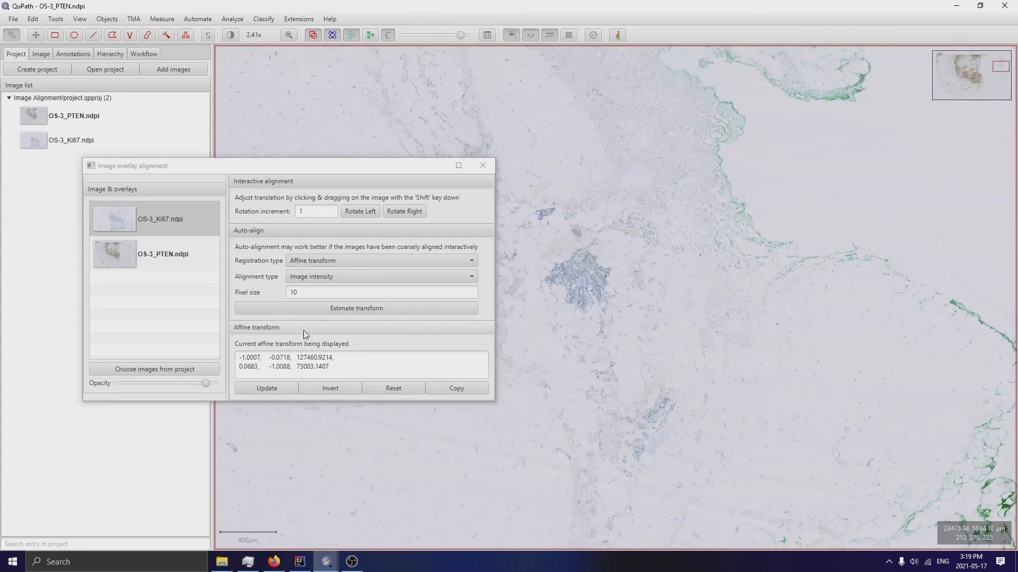
left_click_drag(207, 386, 127, 383)
left_click_drag(843, 336, 911, 284)
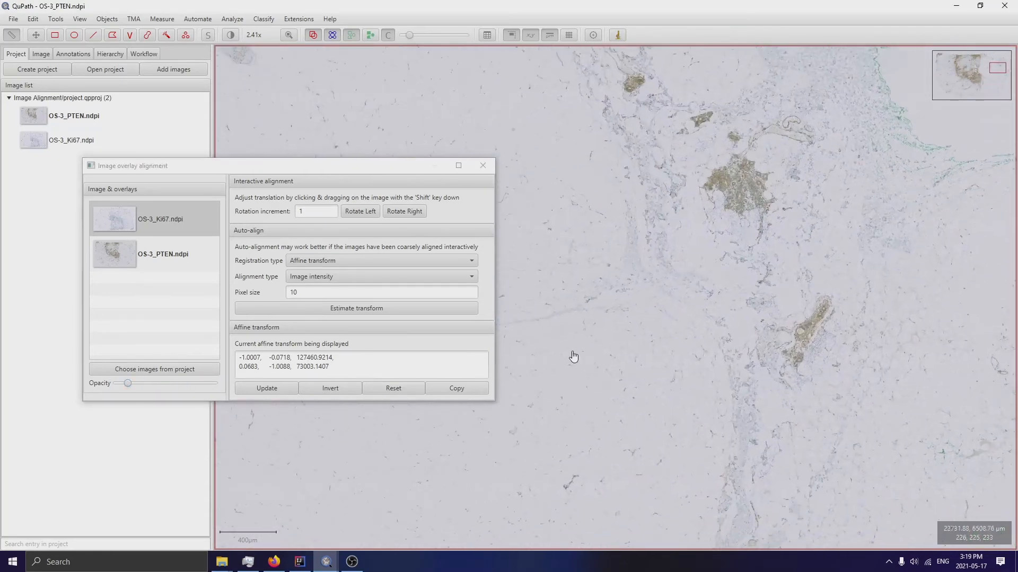
Compare the wider fit of the Ki67 overlay on the PTEN slide at full, medium and low opacity.
scroll(600, 355, "down", 8)
left_click_drag(551, 374, 638, 365)
left_click_drag(127, 383, 224, 388)
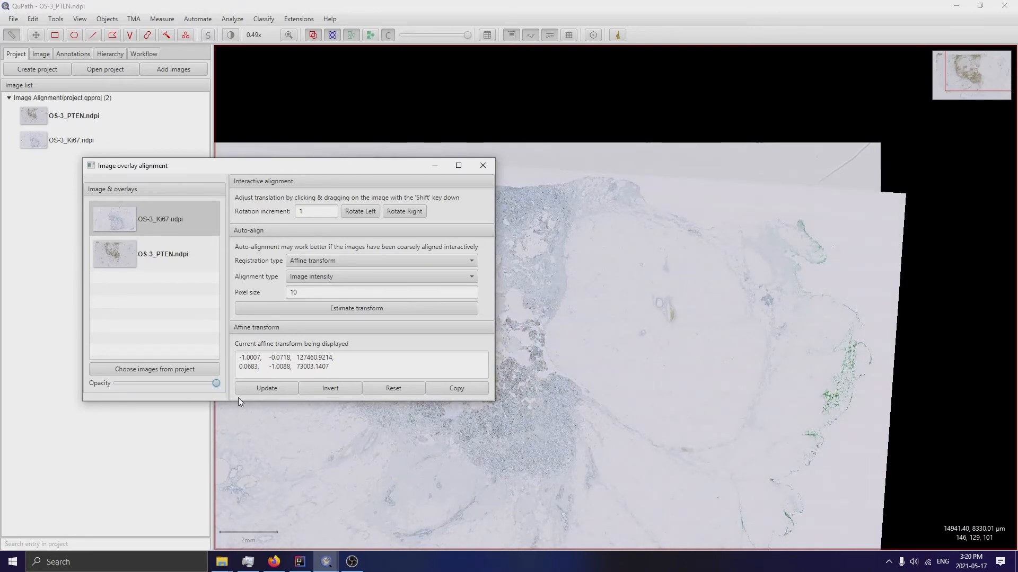
mouse_move(238, 398)
left_mouse_down()
mouse_move(157, 386)
mouse_move(234, 388)
left_mouse_up()
left_click_drag(216, 386, 145, 397)
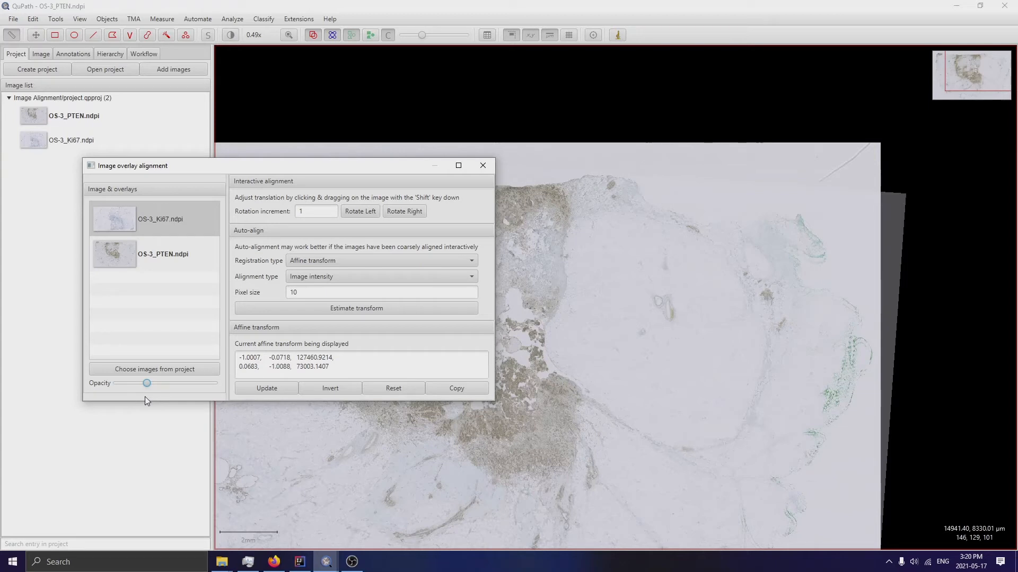
left_click_drag(144, 396, 164, 396)
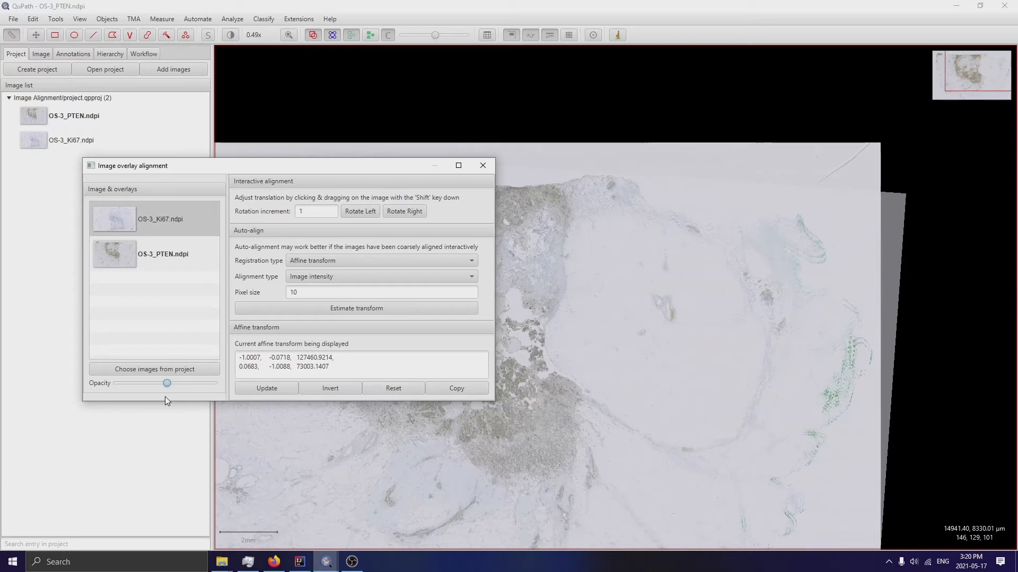
mouse_move(165, 397)
left_mouse_down()
mouse_move(130, 397)
mouse_move(236, 402)
mouse_move(166, 390)
left_mouse_up()
left_click_drag(166, 389, 123, 402)
left_click_drag(649, 125, 835, 69)
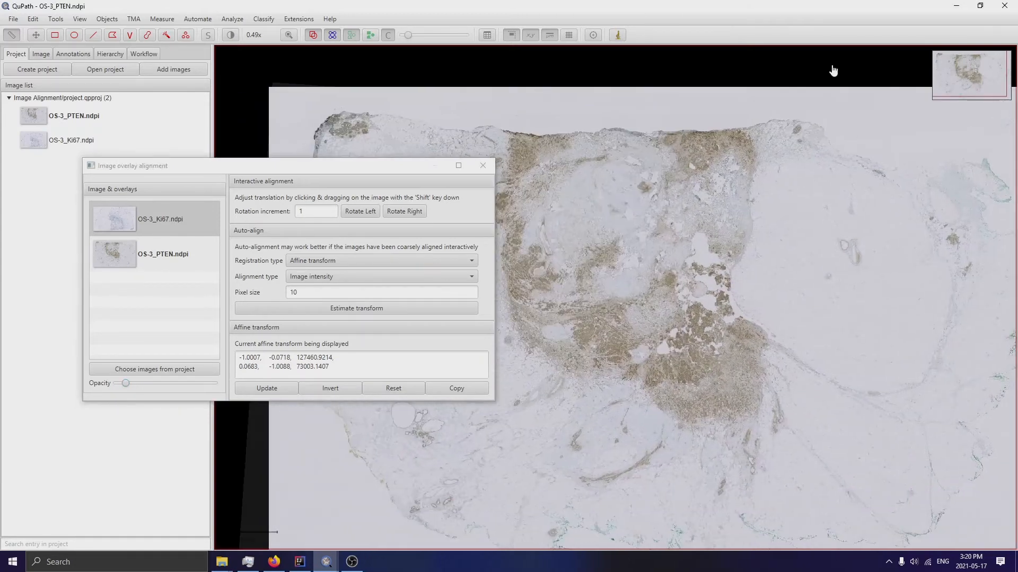
Set the moving image name in the StoreMatrix script to 'OS-3_Ki67.ndpi', copied from the project image's name.
left_click_drag(0, 92, 753, 185)
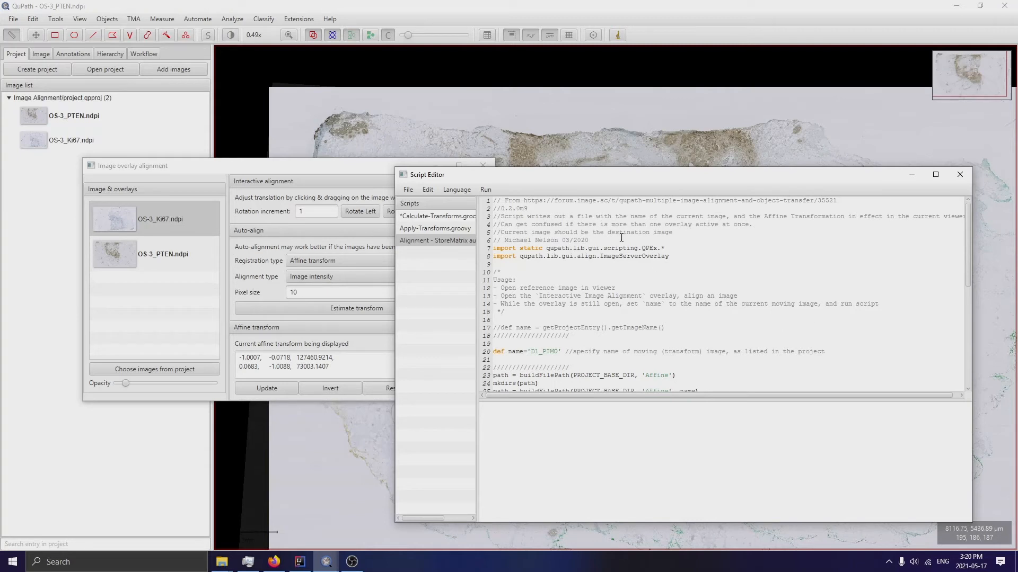
left_click(69, 137)
right_click(72, 141)
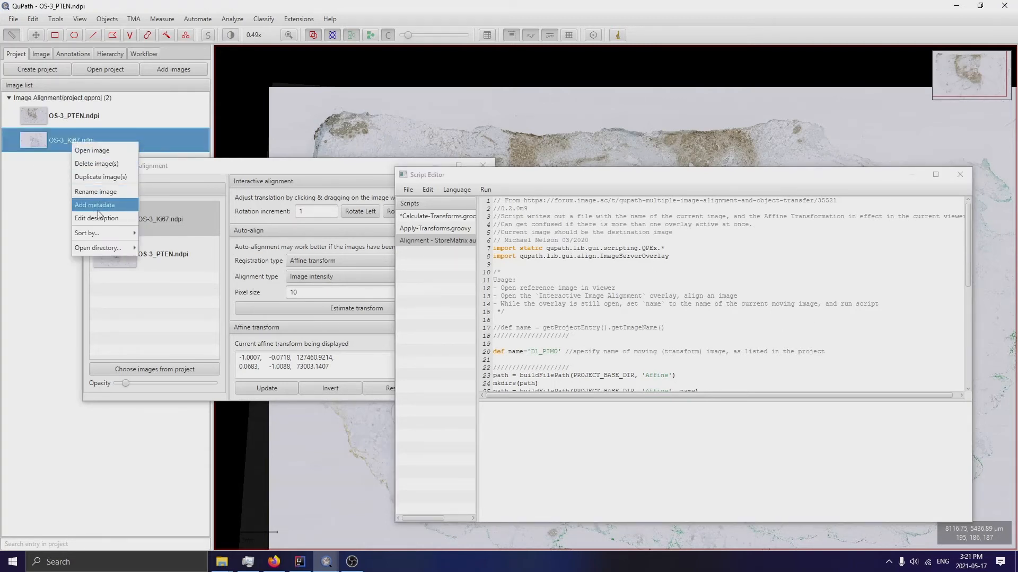
left_click(95, 191)
key("ctrl+c")
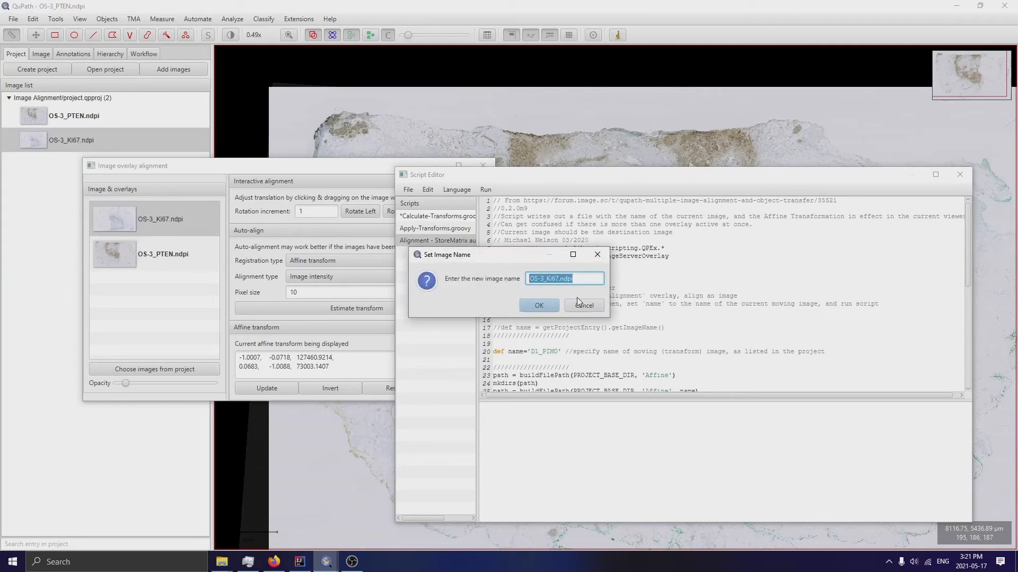
left_click(589, 306)
scroll(593, 314, "down", 2)
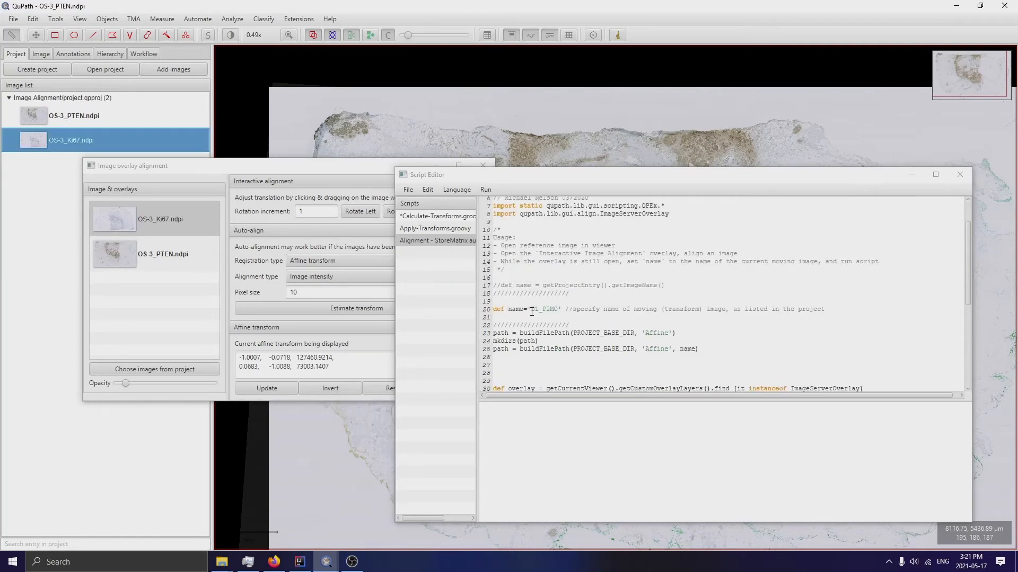
left_click_drag(531, 312, 559, 311)
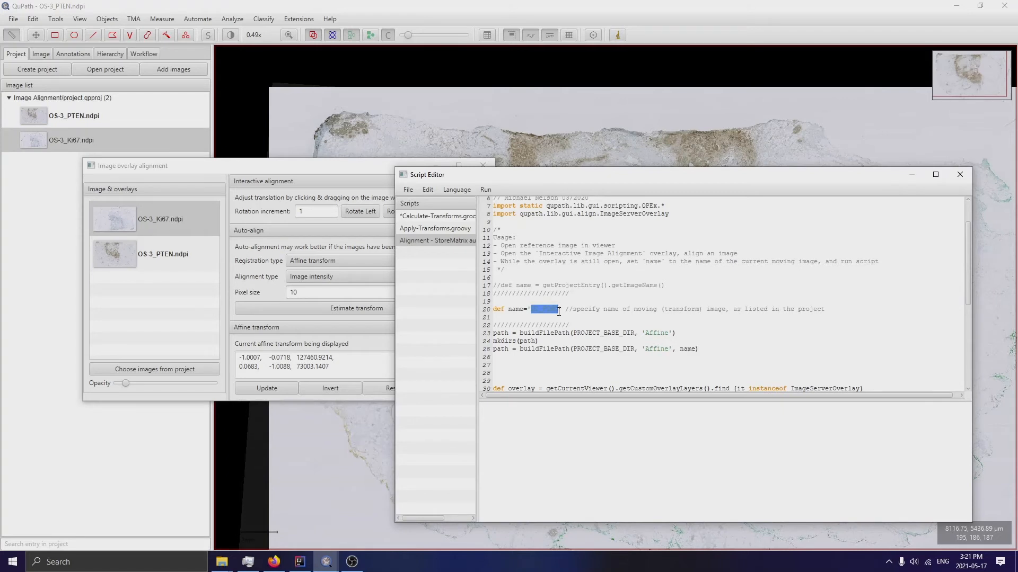
key("ctrl+v")
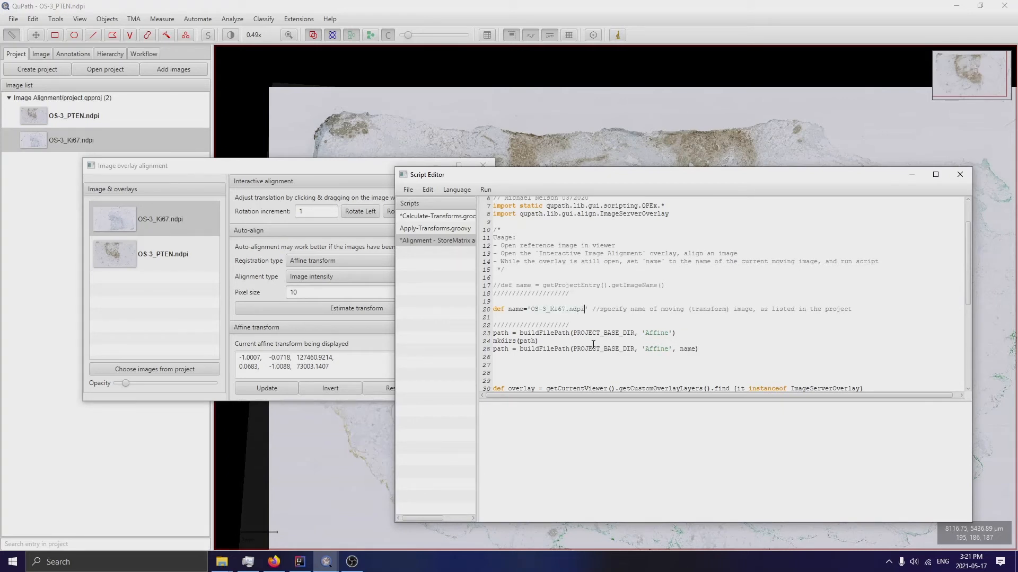
Run the StoreMatrix script on the PTEN image to save the overlay's current affine transform.
scroll(593, 344, "up", 2)
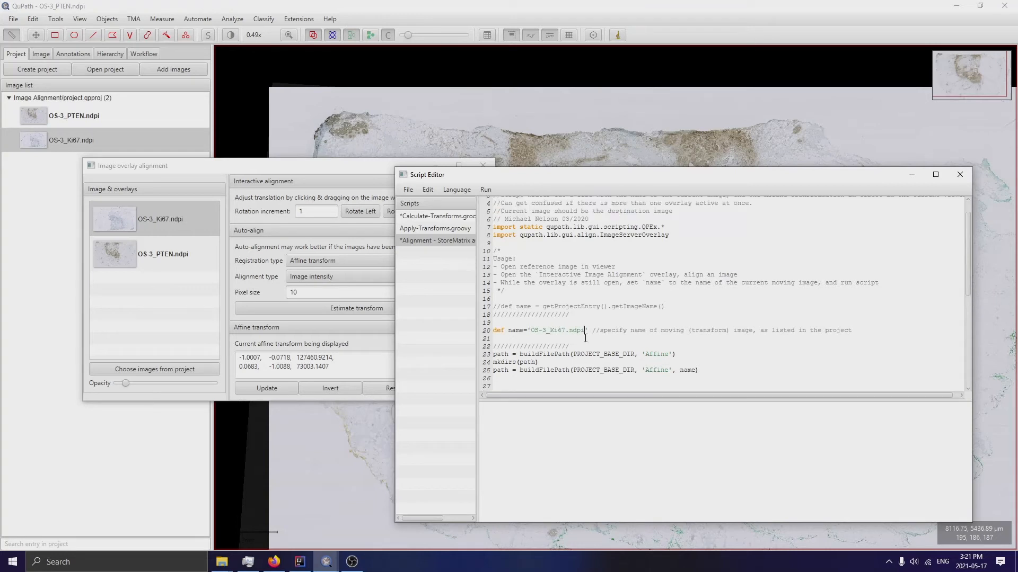
left_click(485, 190)
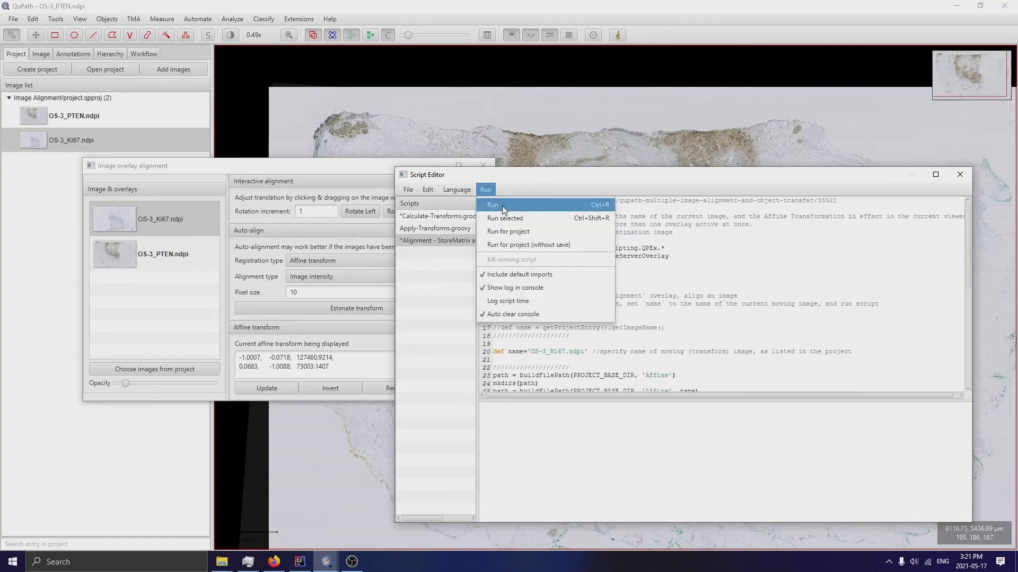
left_click(501, 206)
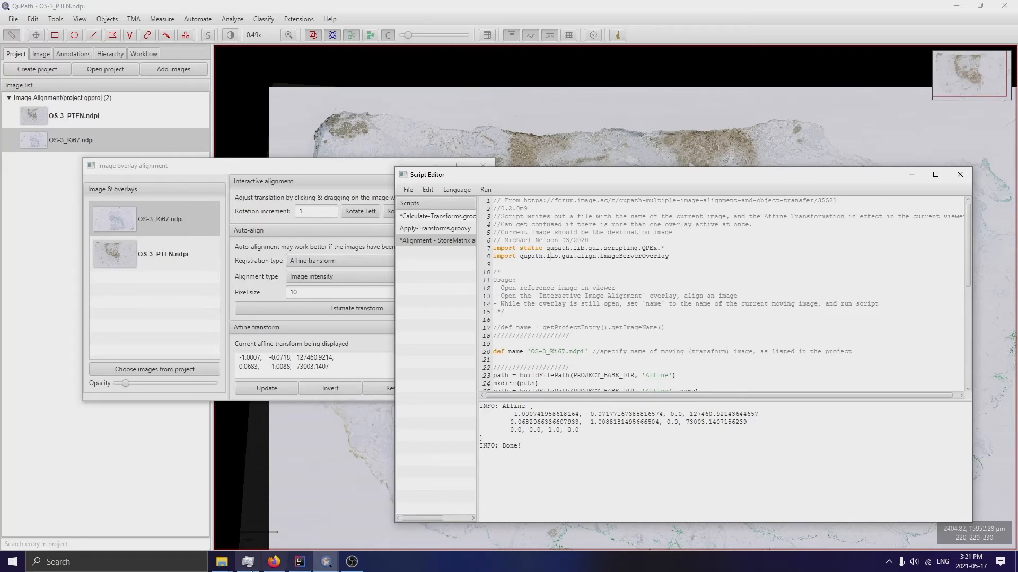
Switch to File Explorer, look in the Image Alignment project's Affine folder for the stored matrix file, and minimize the window.
left_click(221, 562)
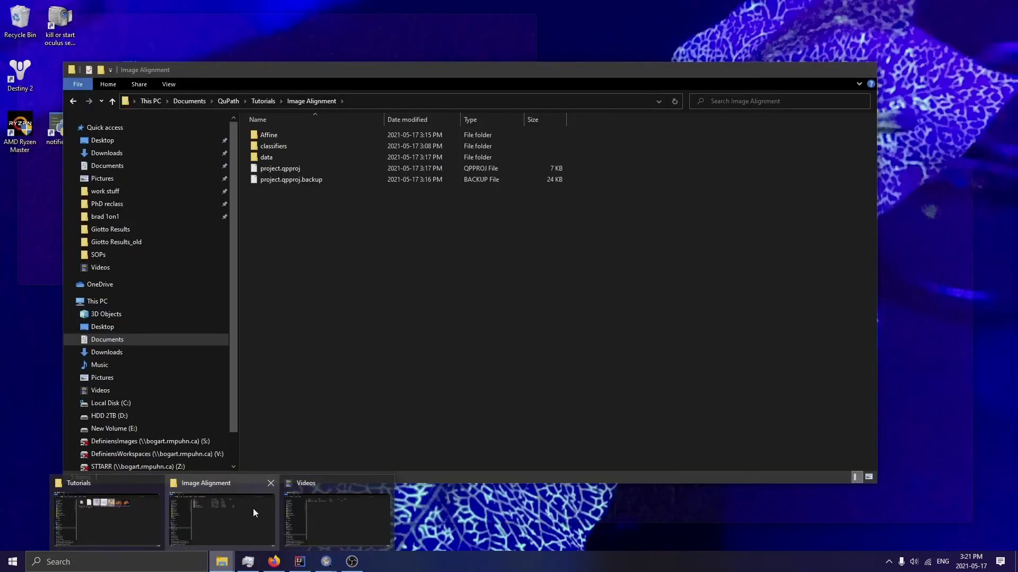
left_click(253, 507)
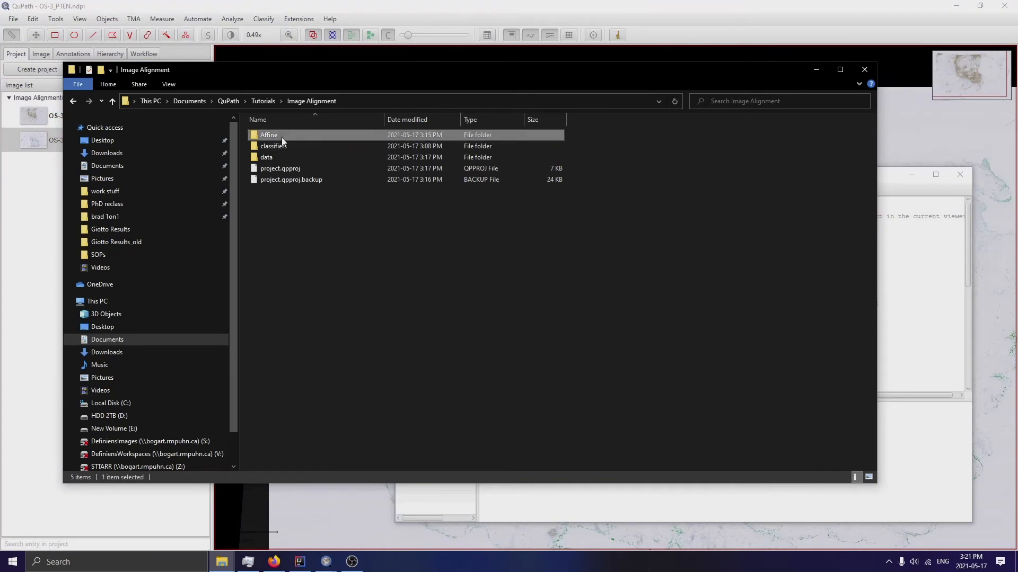
double_click(281, 136)
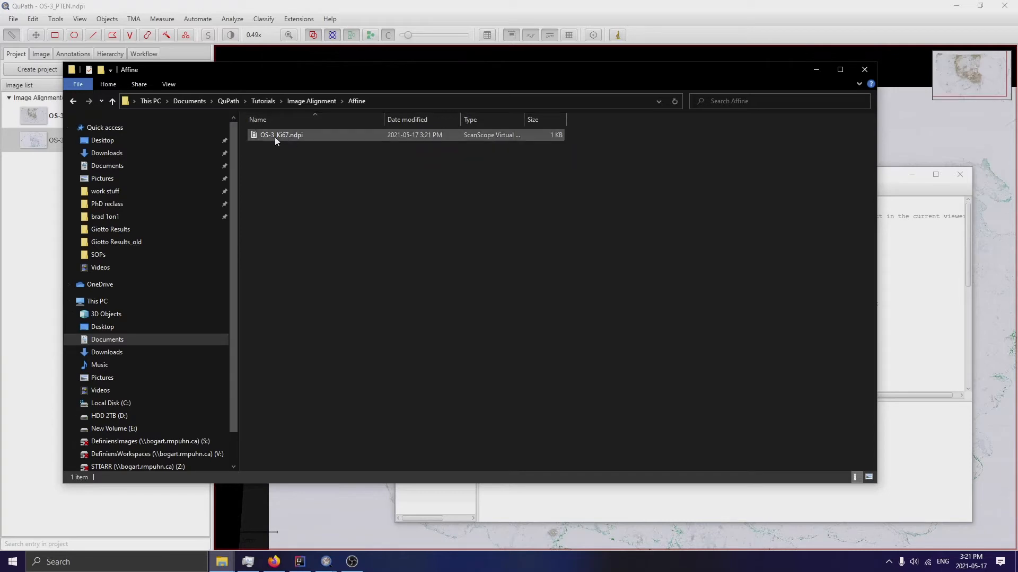
left_click(814, 70)
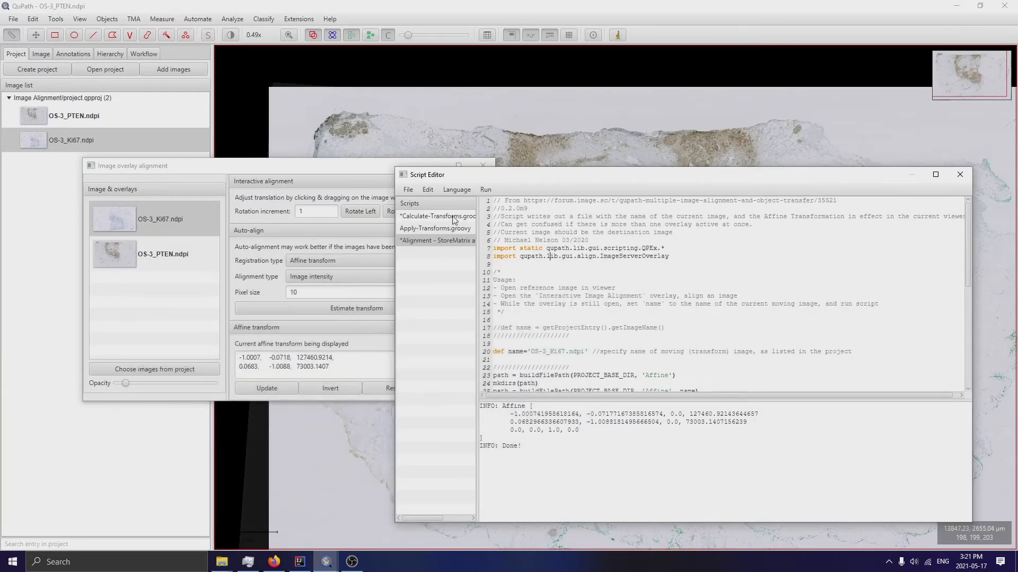
Run the Apply-Transforms.groovy script to generate the merged image, and move the script editor off the viewer.
left_click(459, 229)
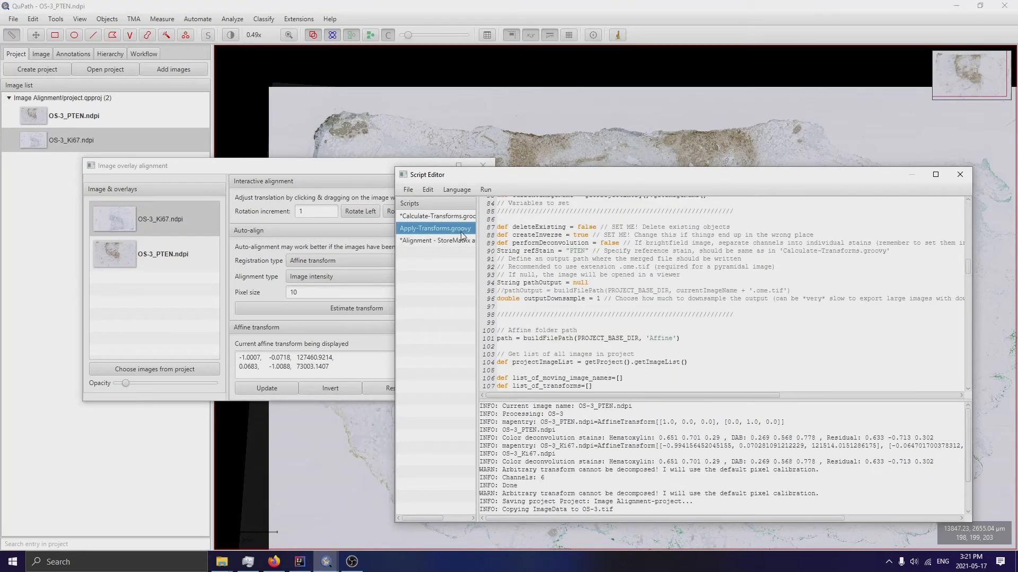
left_click(487, 190)
left_click(498, 207)
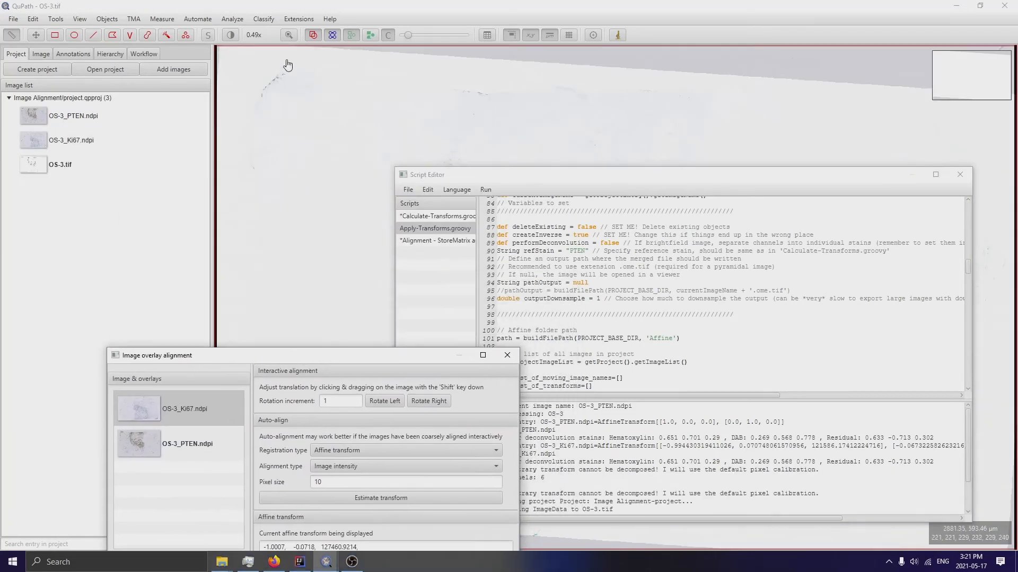
left_click_drag(645, 178, 755, 367)
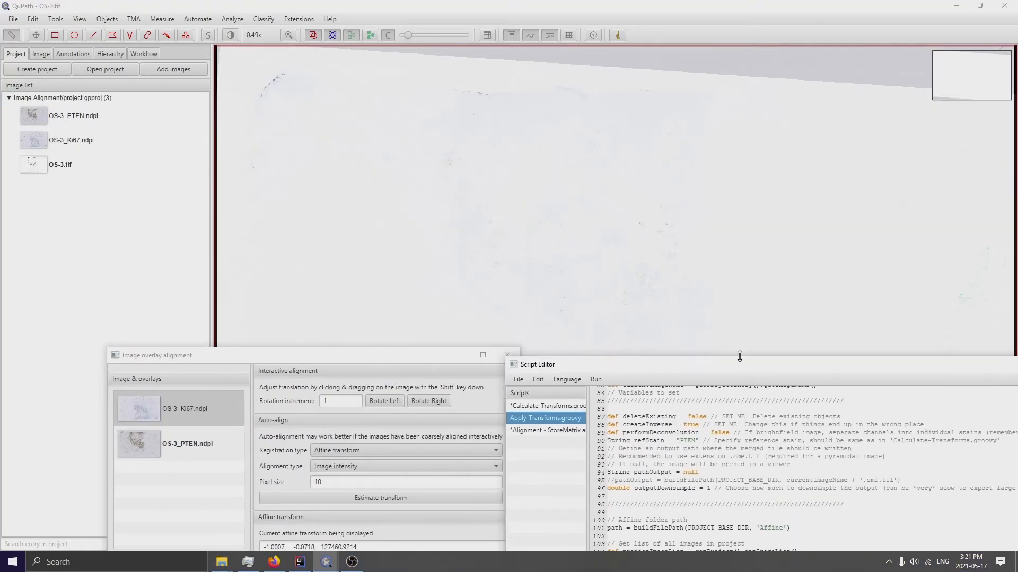
Open the brightness and contrast settings and hide all six PTEN and Ki67 channels of the merged image.
left_click(230, 34)
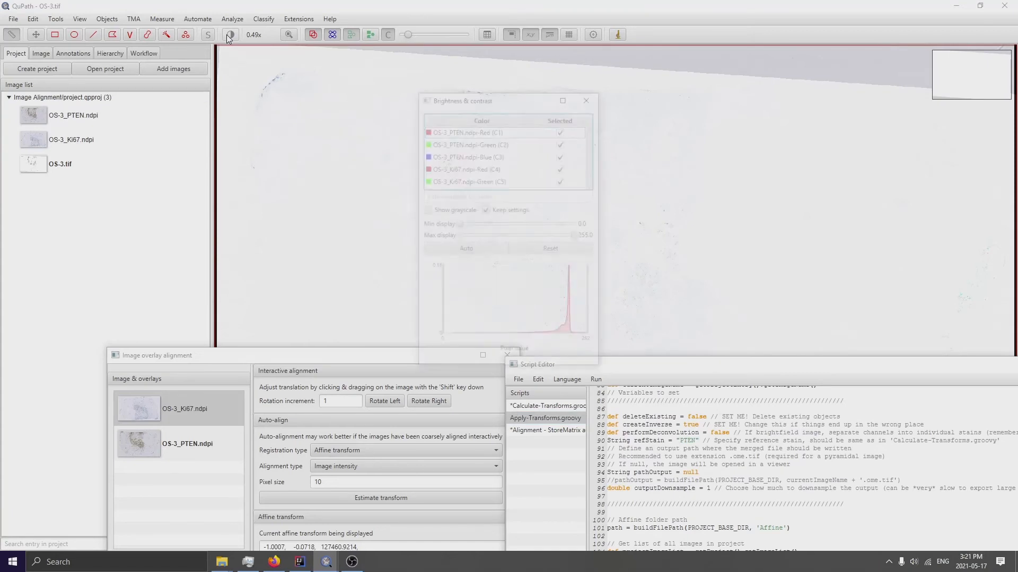
left_click(563, 130)
left_click(562, 142)
left_click(563, 155)
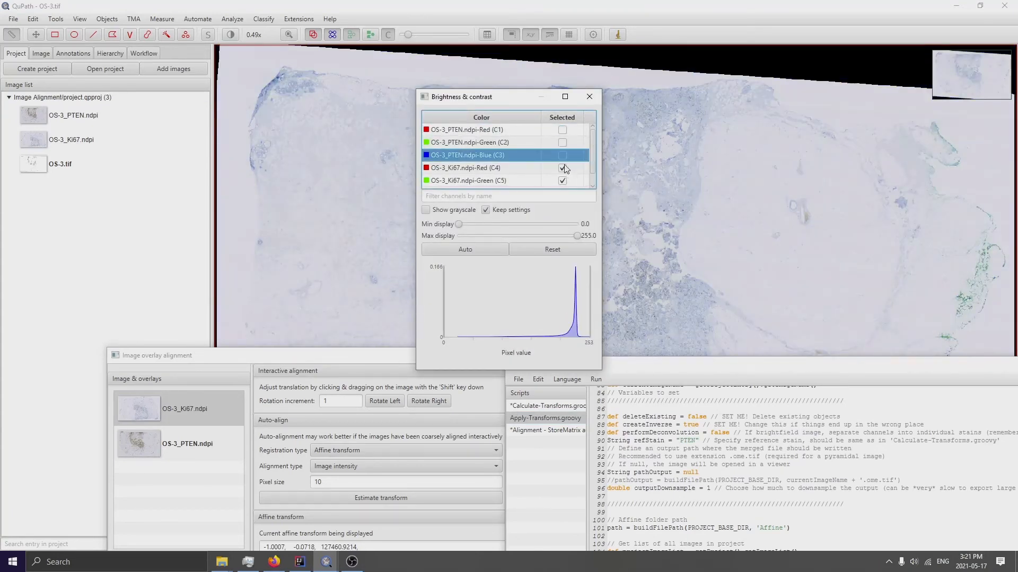
left_click(562, 168)
left_click(562, 181)
left_click(564, 182)
scroll(564, 182, "up", 1)
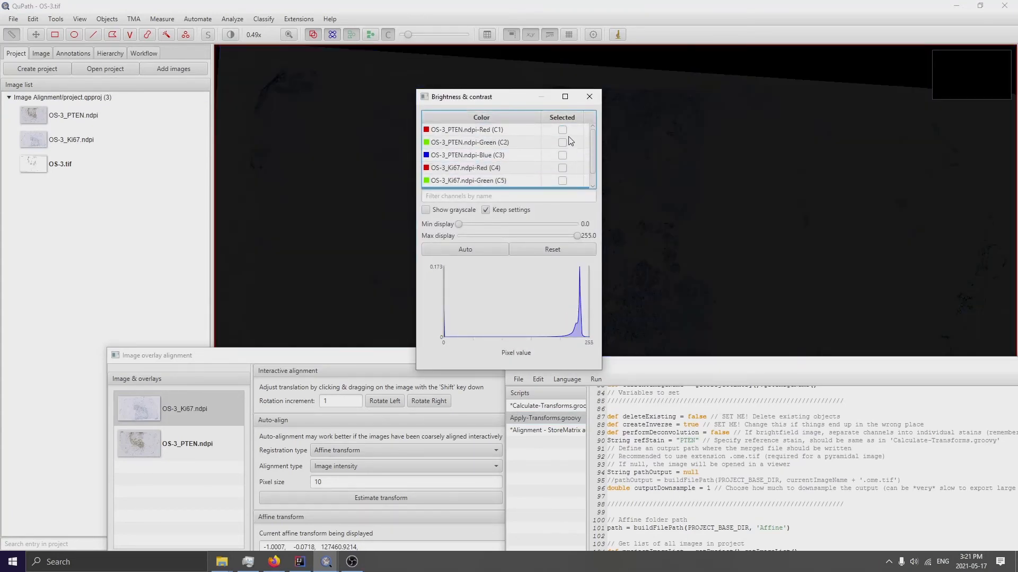
Show the PTEN red and green channels together with the Ki67 blue channel.
left_click(564, 129)
left_click(564, 143)
scroll(565, 146, "down", 1)
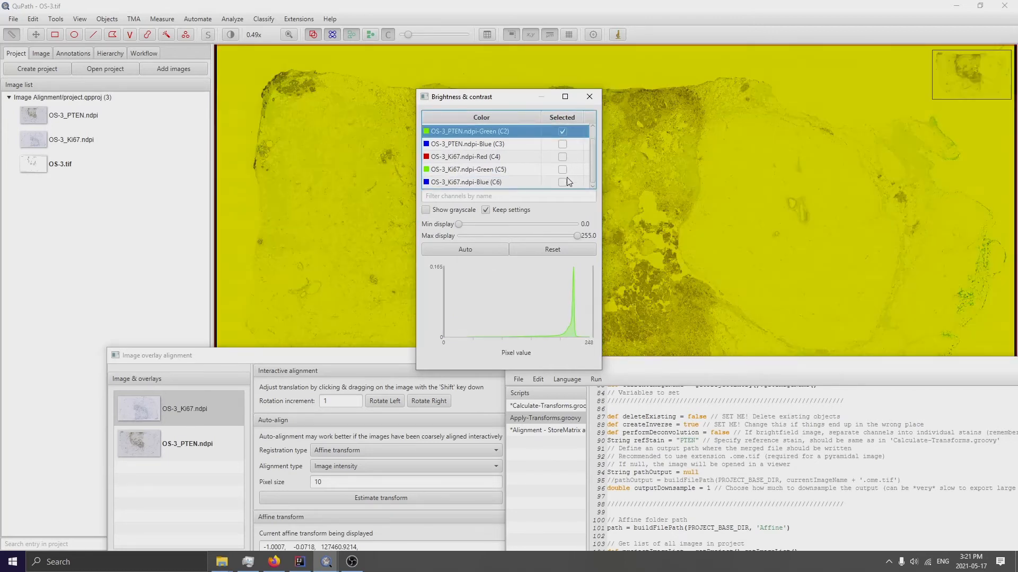
left_click(562, 182)
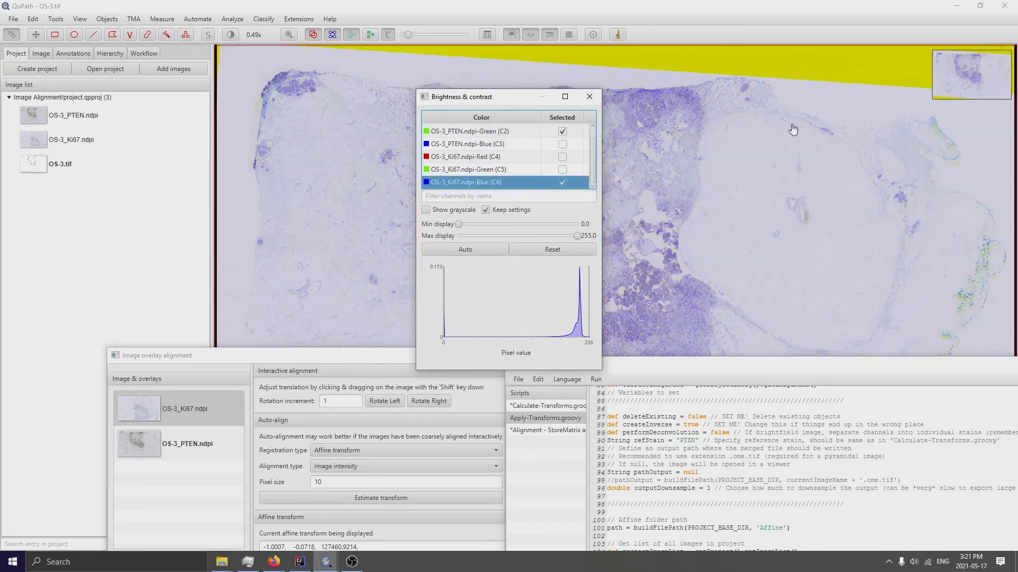
Examine how well the PTEN and Ki67 channels align along the upper tissue regions, moving the contrast dialog aside.
scroll(838, 165, "up", 5)
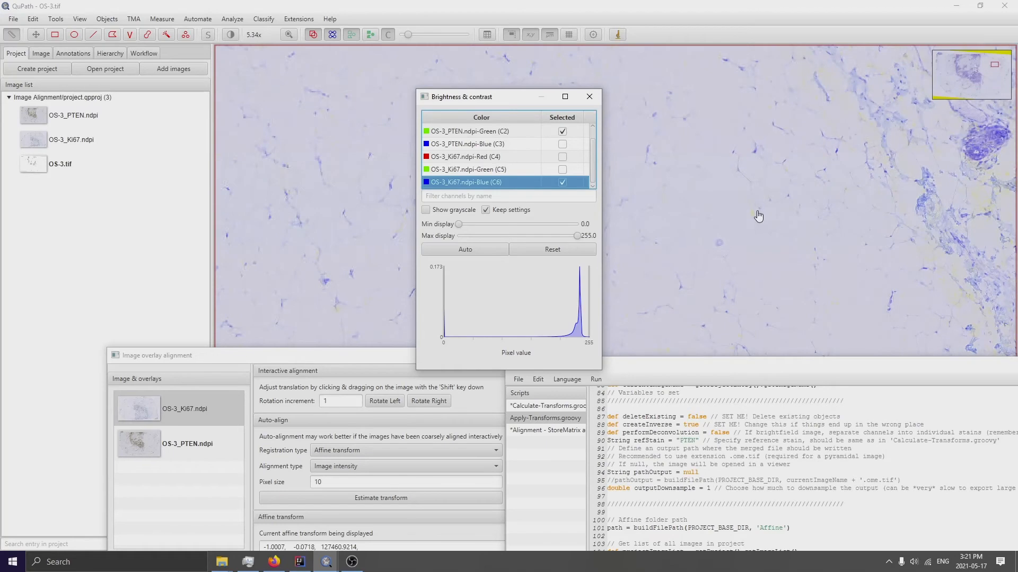
scroll(756, 216, "down", 3)
left_click(876, 205)
left_click_drag(876, 205, 945, 209)
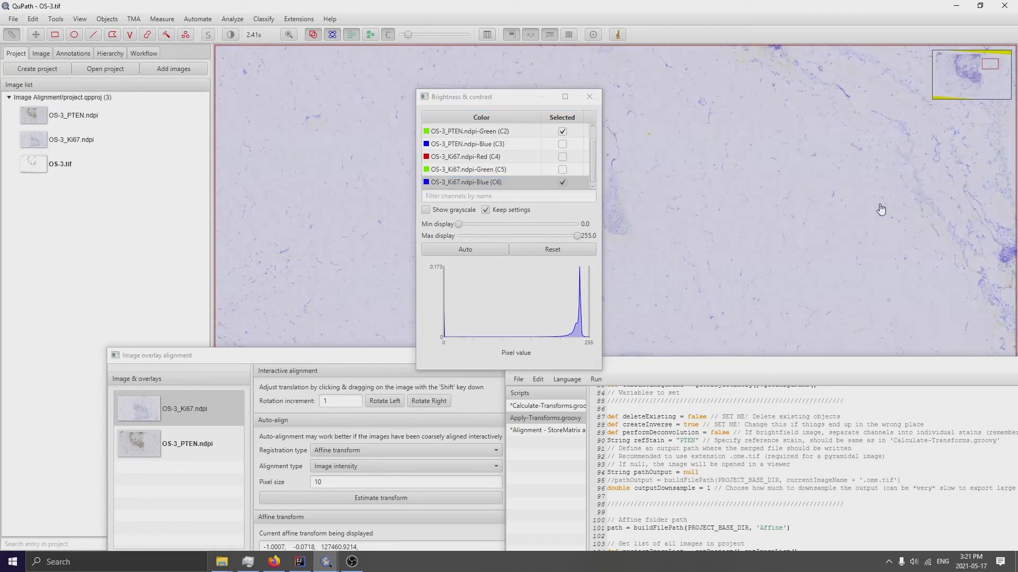
left_click_drag(781, 120, 939, 207)
left_click_drag(749, 150, 845, 189)
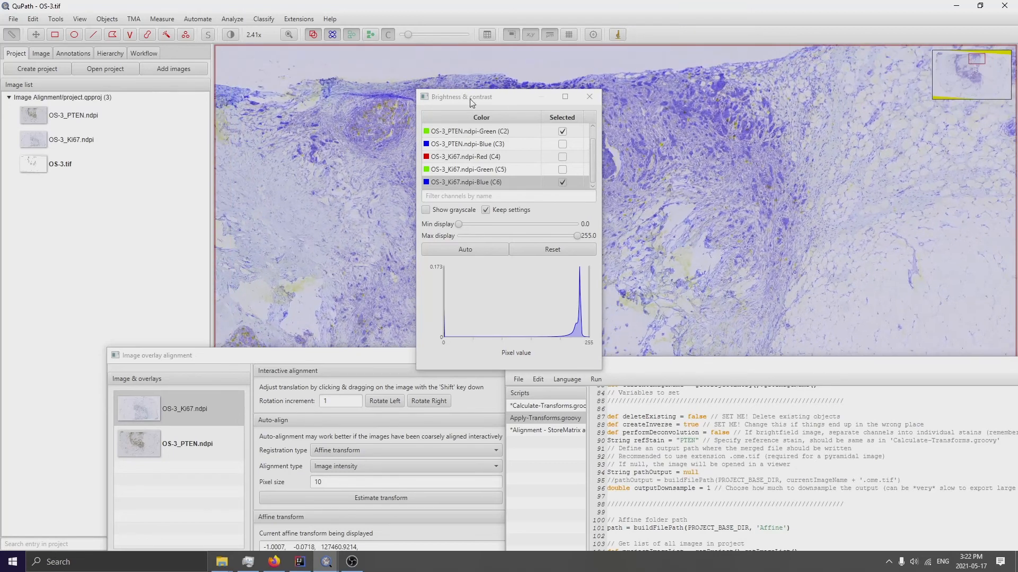
left_click_drag(487, 103, 61, 143)
left_click_drag(451, 192, 738, 205)
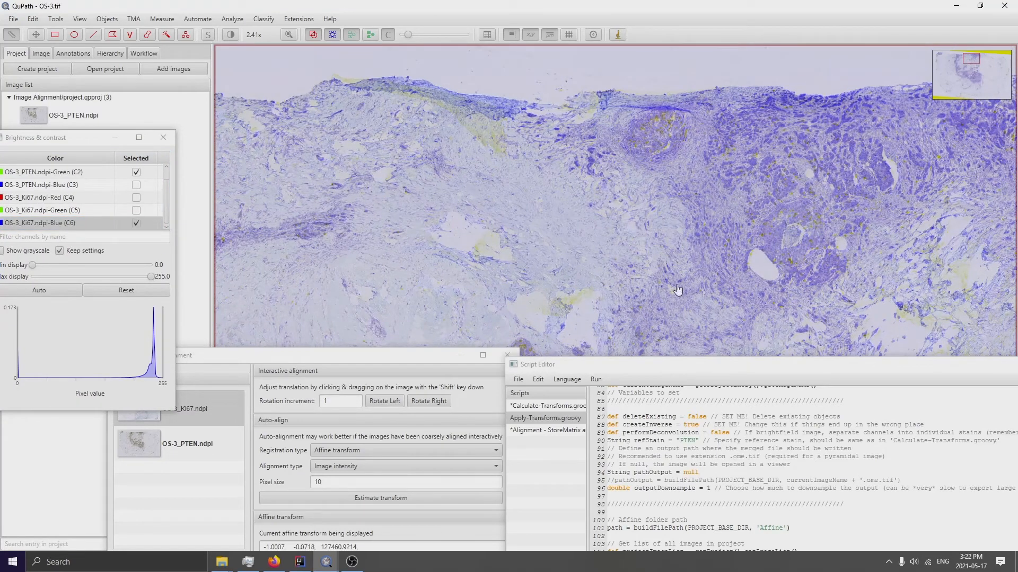
Review the Calculate-Transforms and StoreMatrix scripts in the script editor and locate the Interactive image alignment command.
left_click(561, 411)
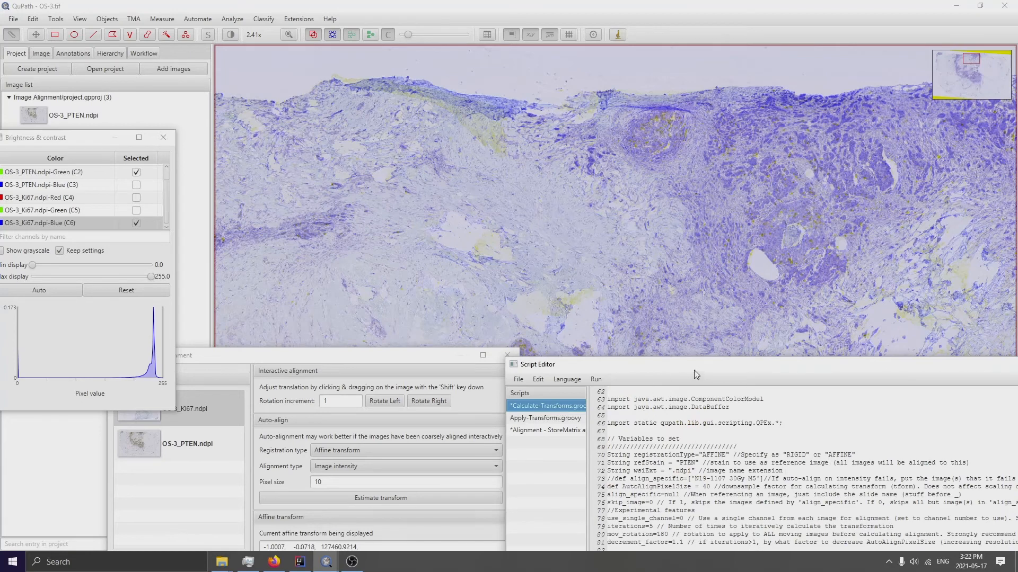
left_click_drag(696, 374, 515, 189)
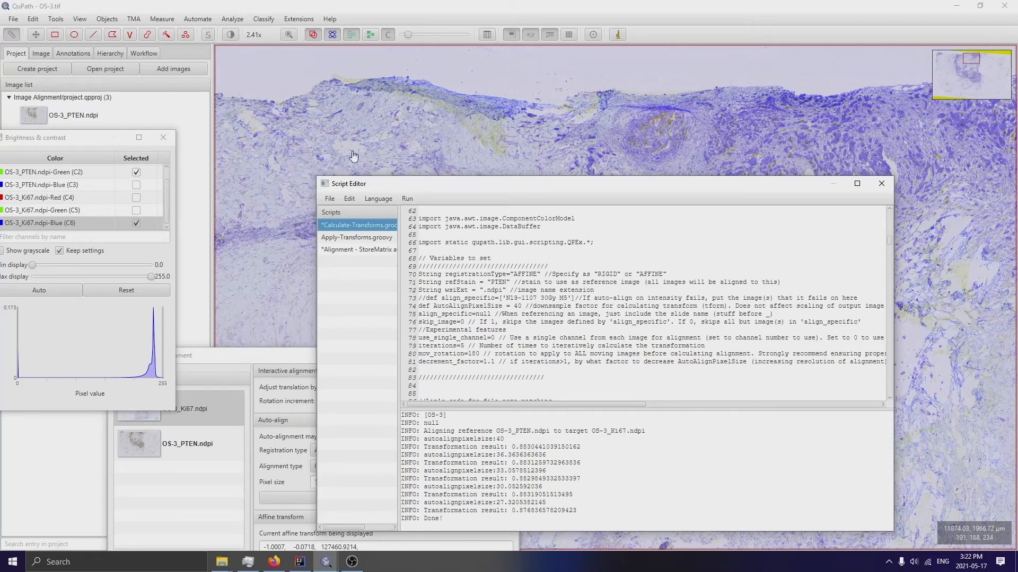
left_click(348, 239)
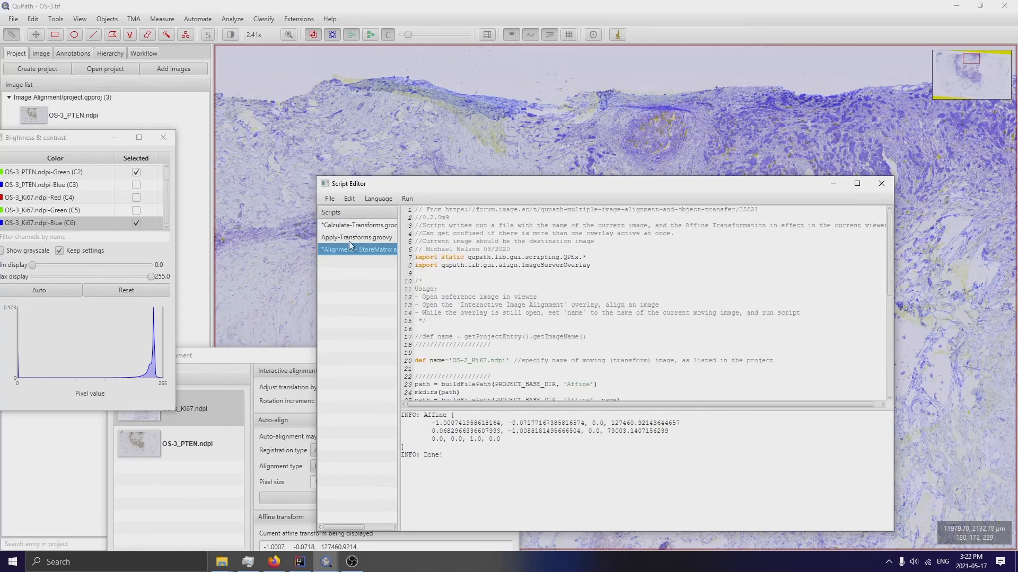
left_click(360, 250)
left_click(188, 19)
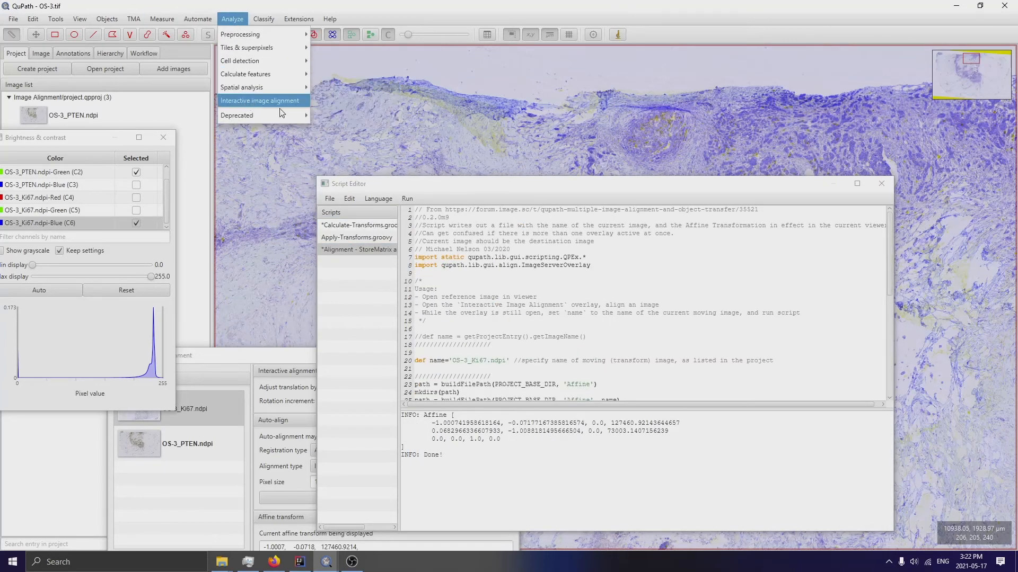
Examine the whole merged OS-3.tif image, moving the script editor aside and bringing it back.
left_click(661, 187)
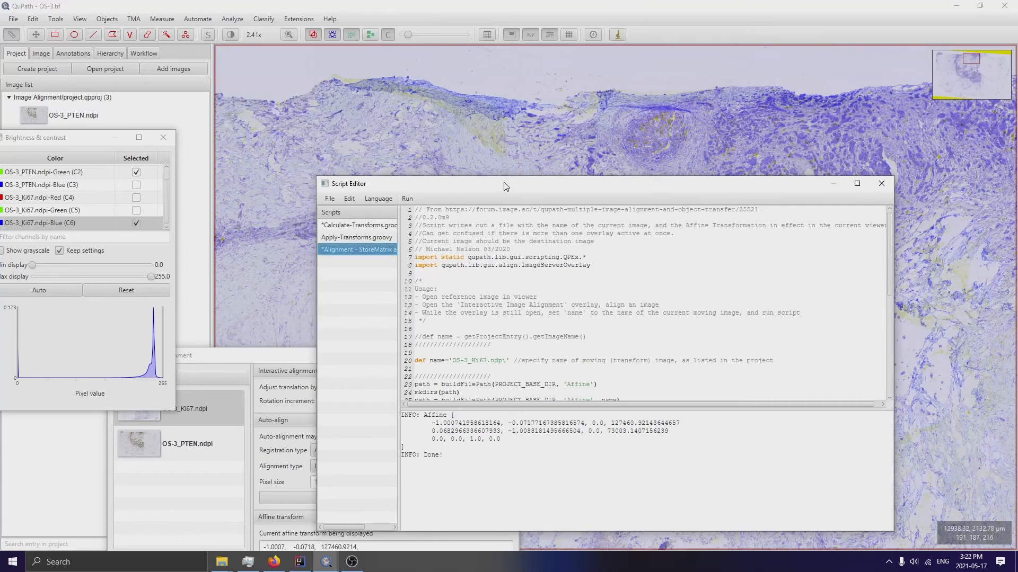
left_click_drag(504, 185, 765, 327)
scroll(530, 202, "down", 5)
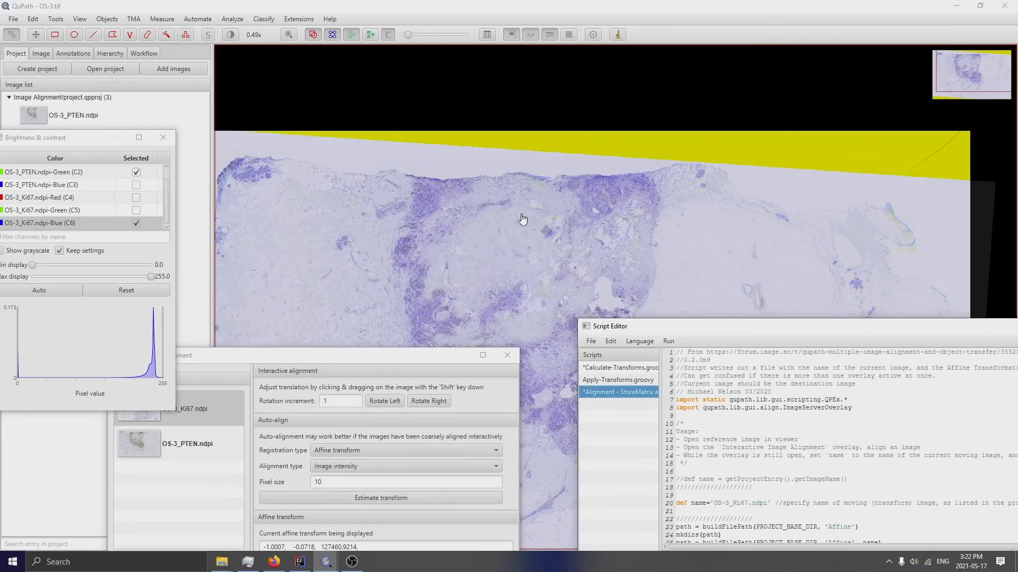
scroll(551, 234, "down", 4)
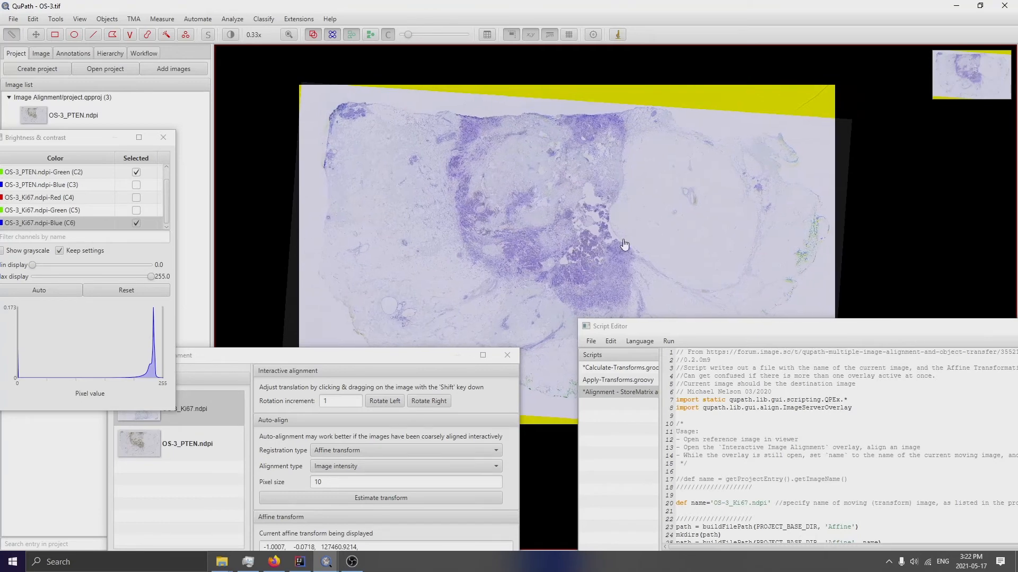
left_click_drag(765, 329, 475, 105)
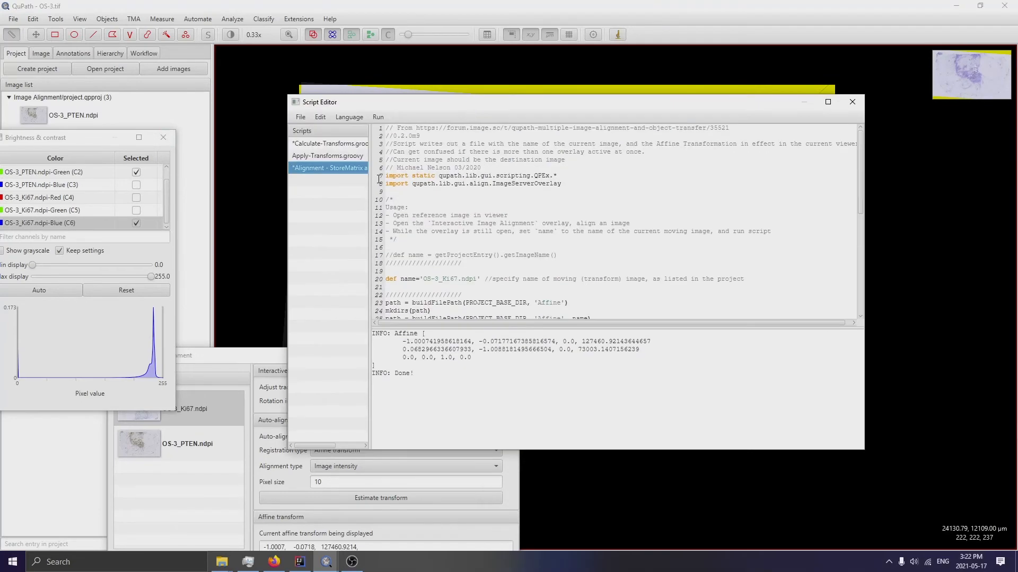
Uncomment the .ome.tif pathOutput line in the Apply-Transforms script and comment it out again.
left_click(323, 156)
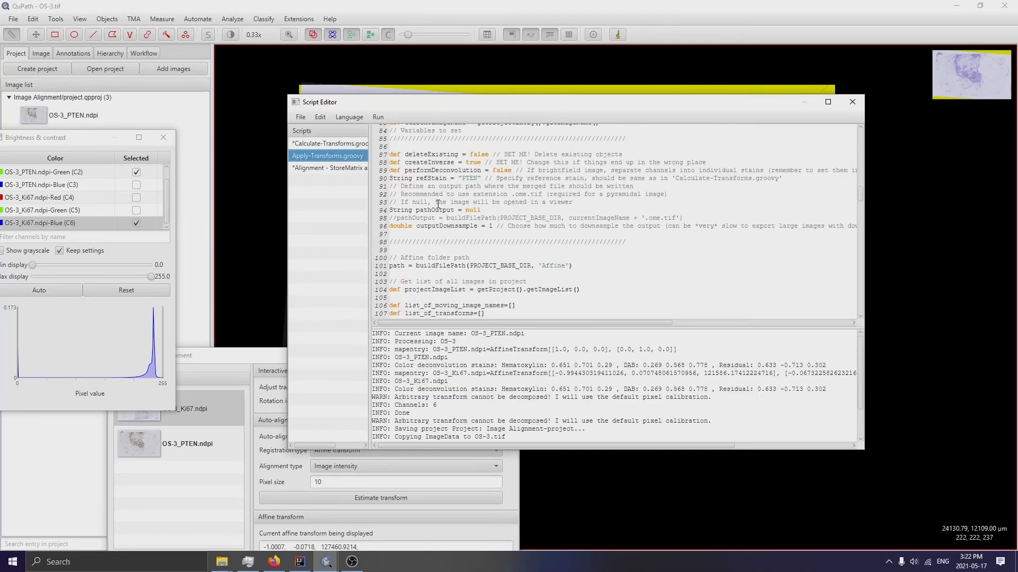
left_click(394, 218)
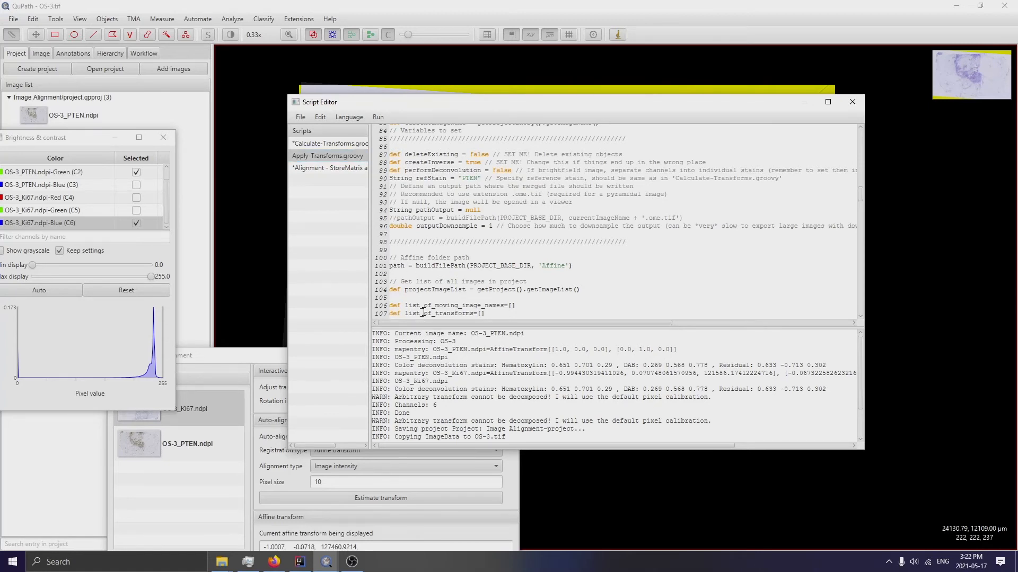
key("Delete")
key("Delete")
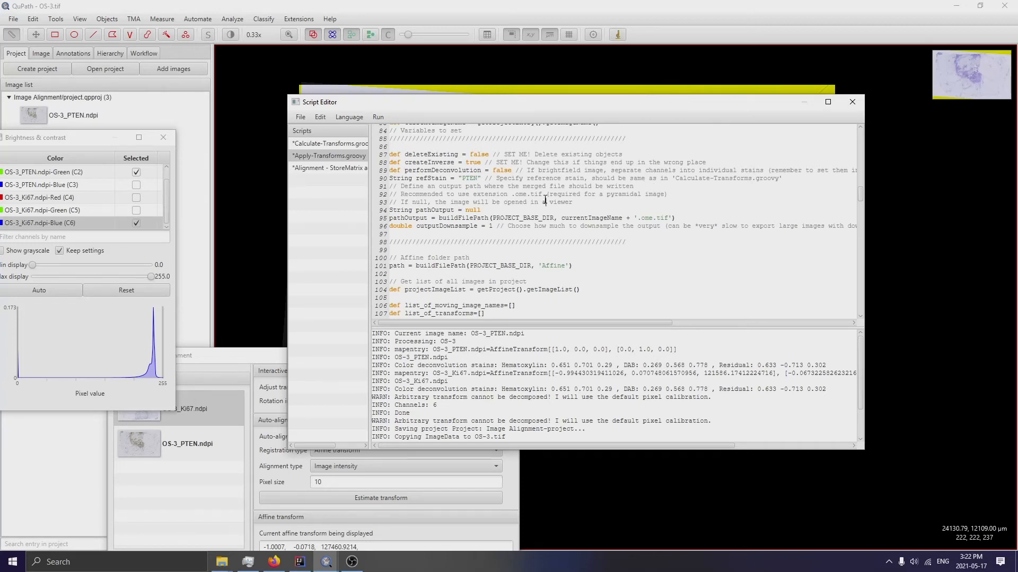
key("ctrl+s")
type("//")
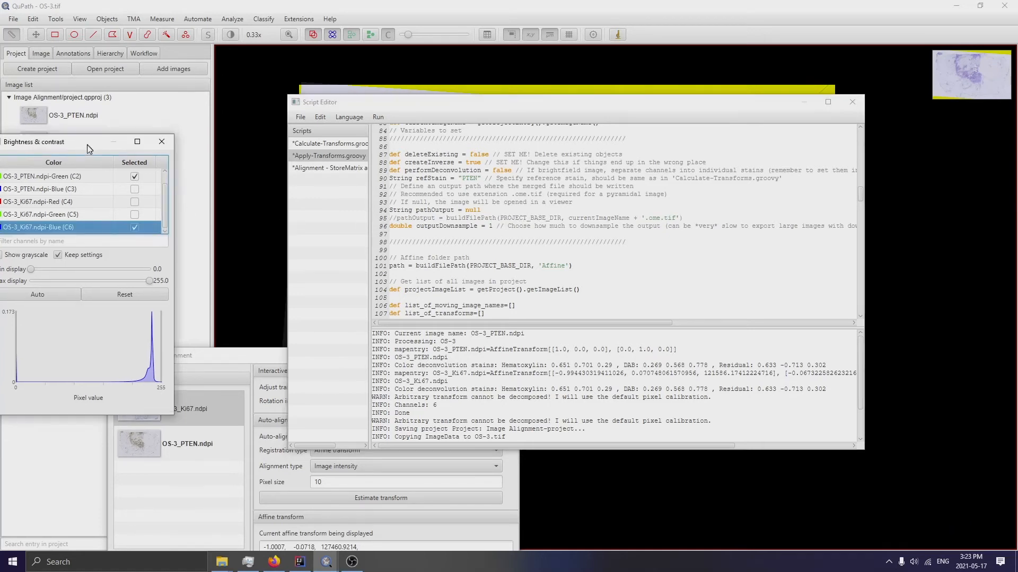
Close the brightness and contrast settings and open OS-3_PTEN.ndpi without saving the changes to OS-3.tif.
left_click_drag(91, 143, 105, 292)
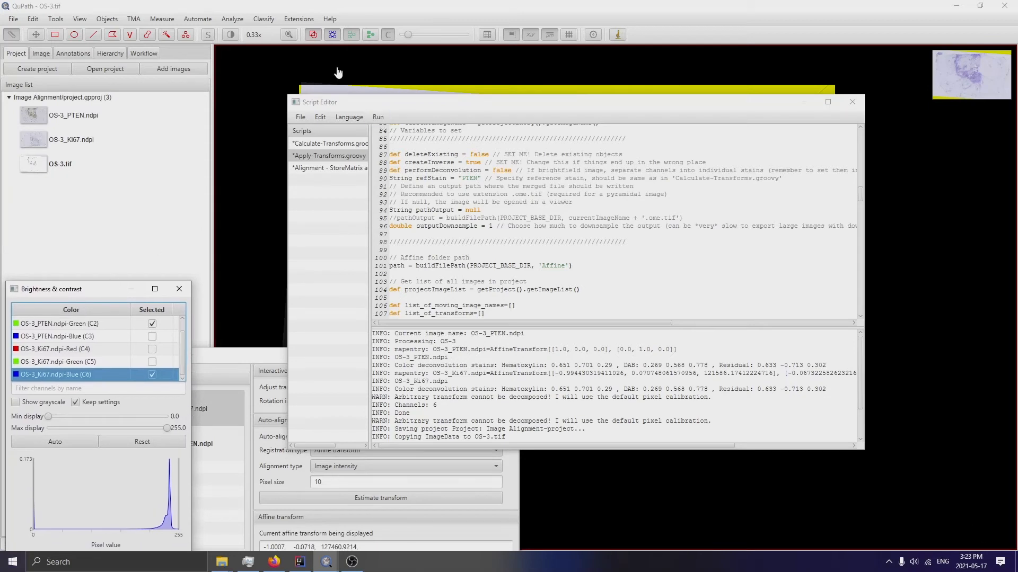
left_click(230, 36)
left_click_drag(457, 102, 623, 262)
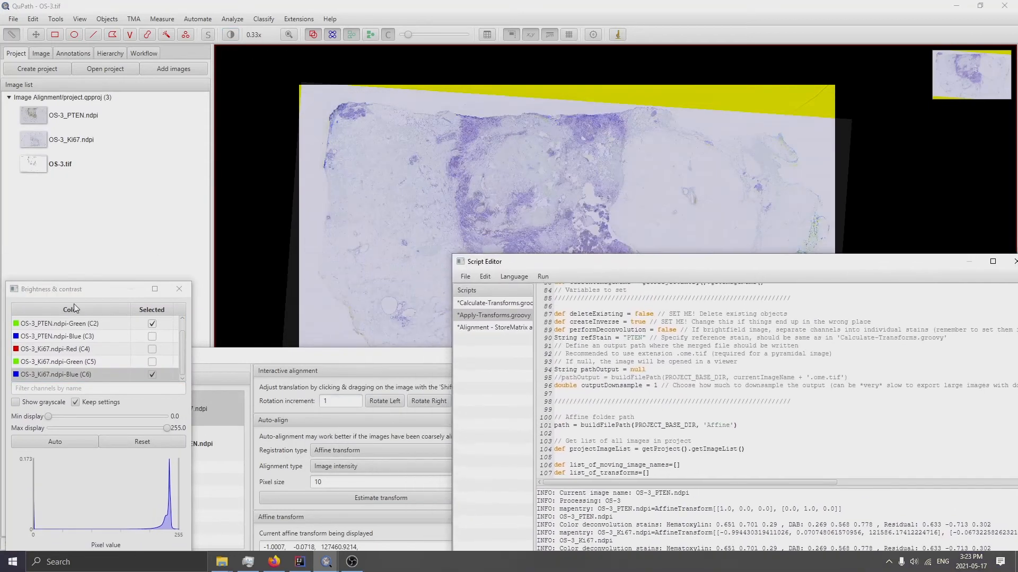
left_click_drag(72, 294, 224, 193)
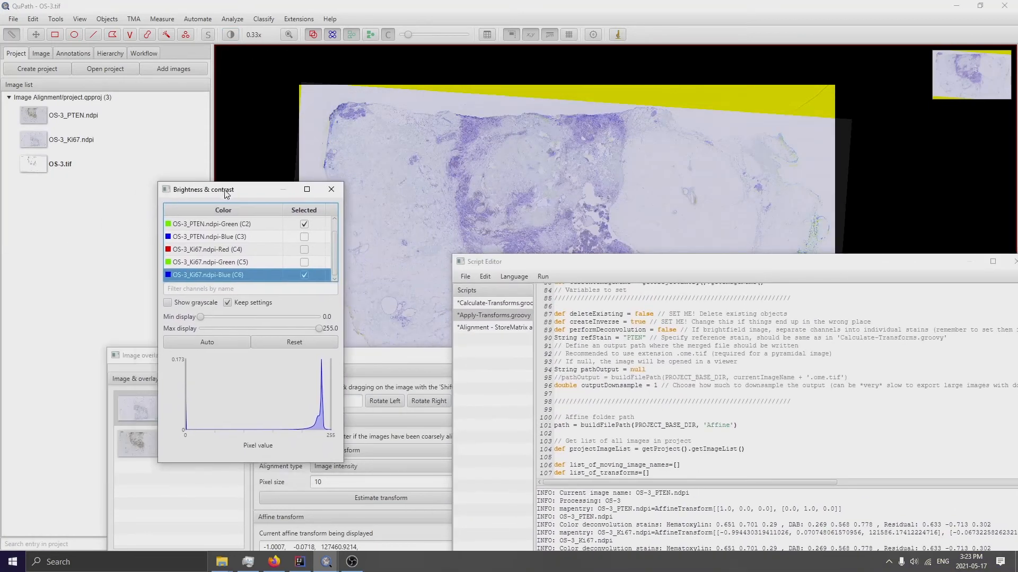
left_click(335, 192)
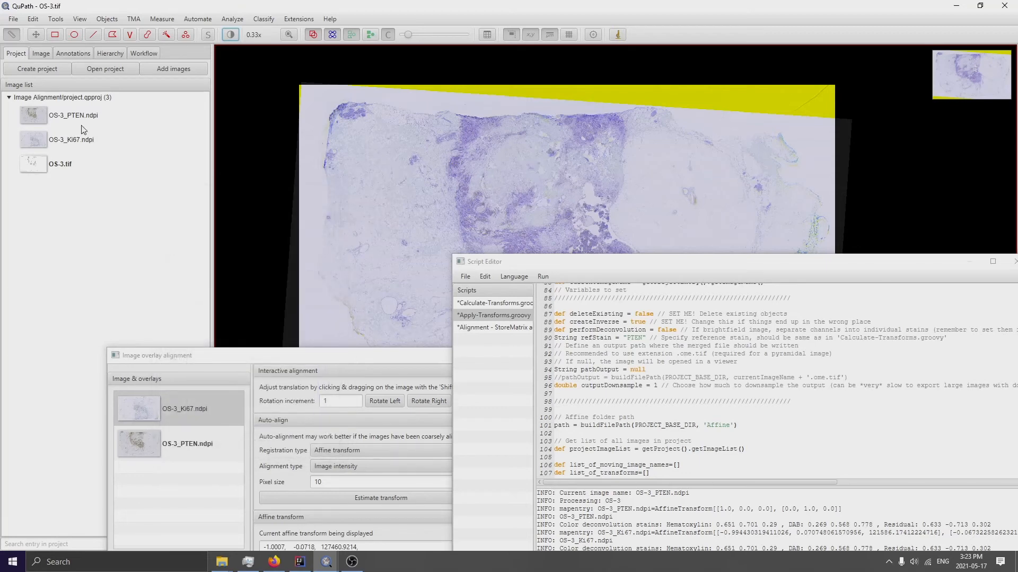
double_click(75, 119)
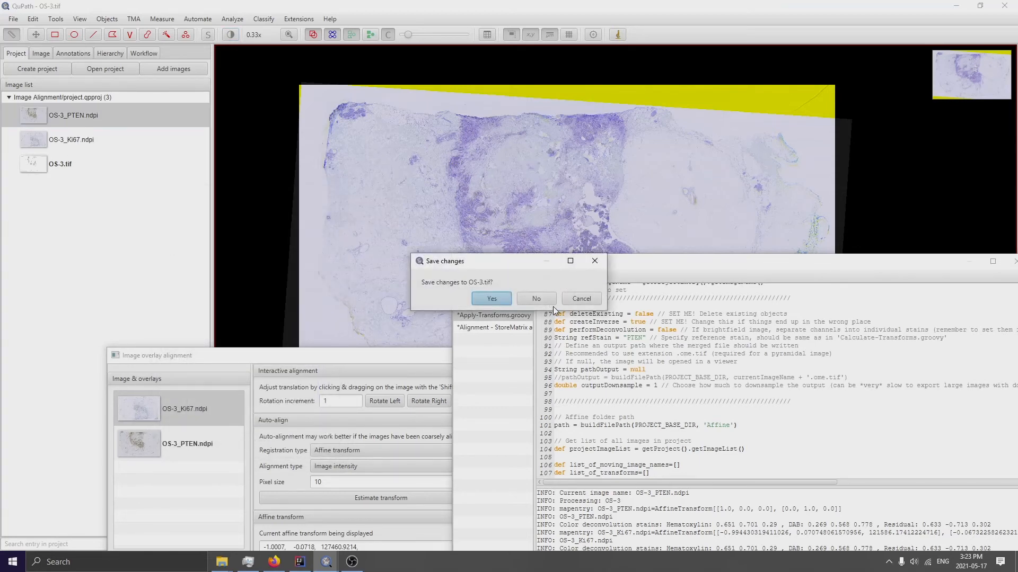
left_click(544, 301)
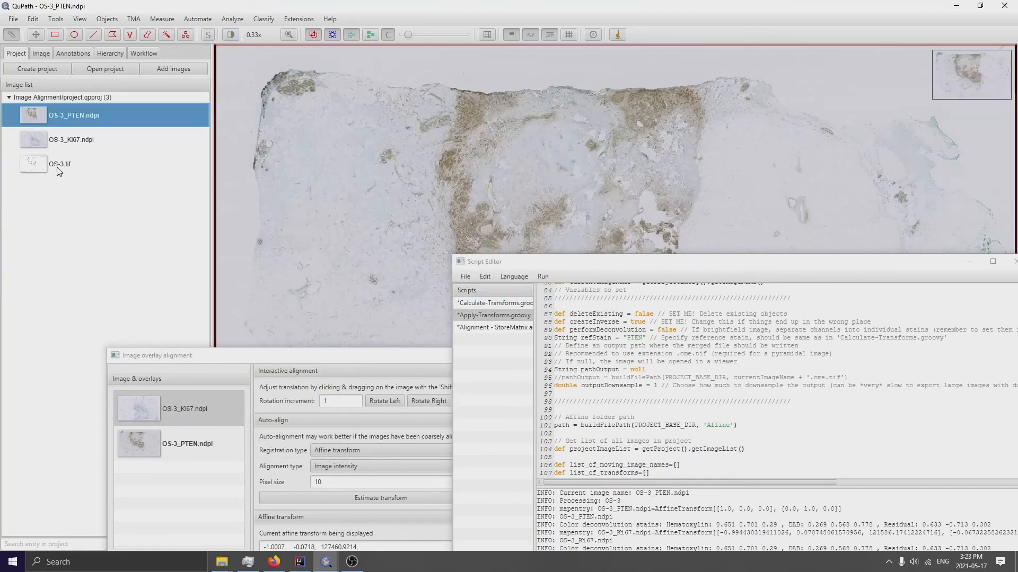
Remove the merged OS-3.tif image from the project.
left_click(56, 167)
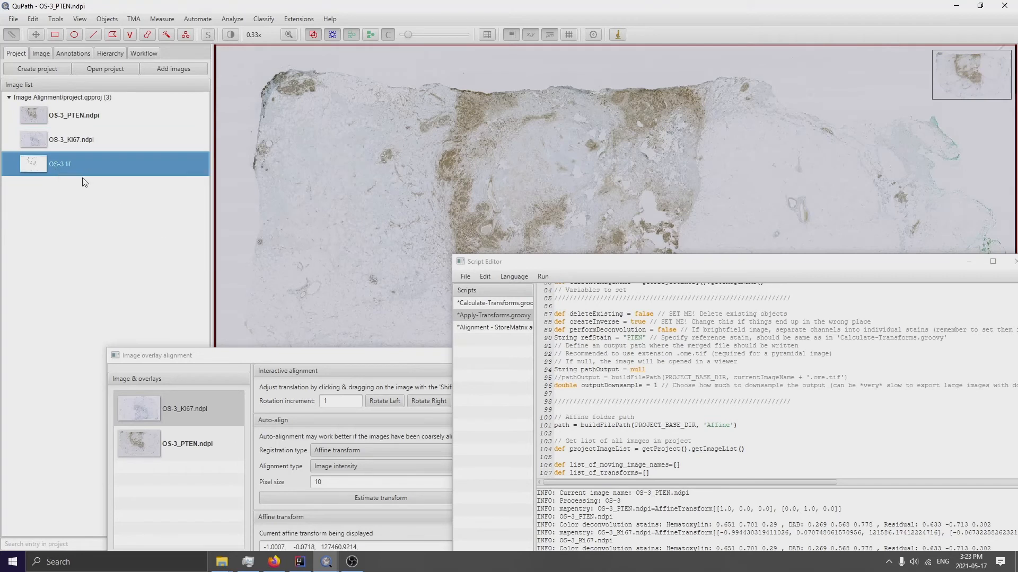
right_click(75, 164)
left_click(102, 190)
left_click(548, 303)
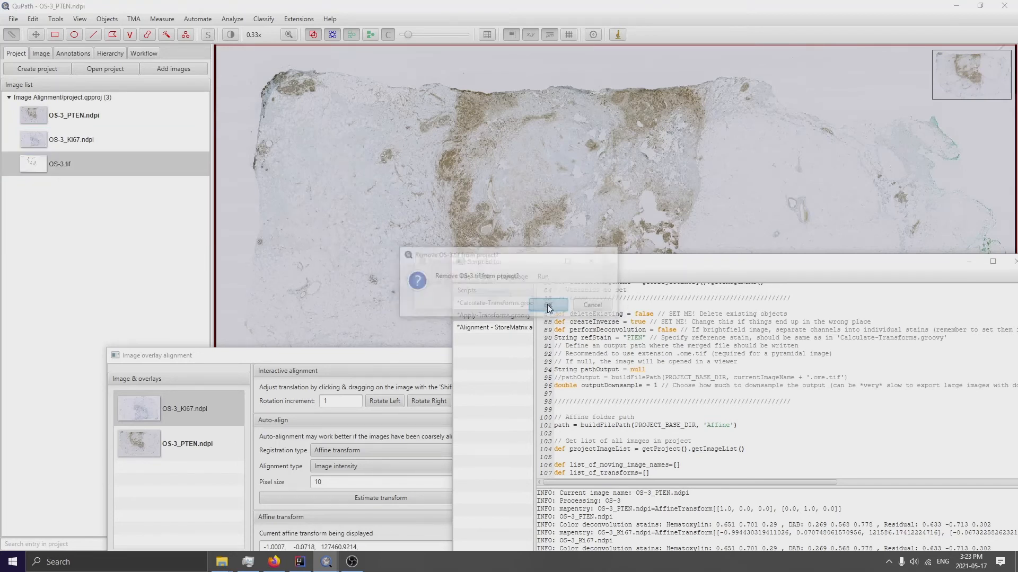
left_click(537, 299)
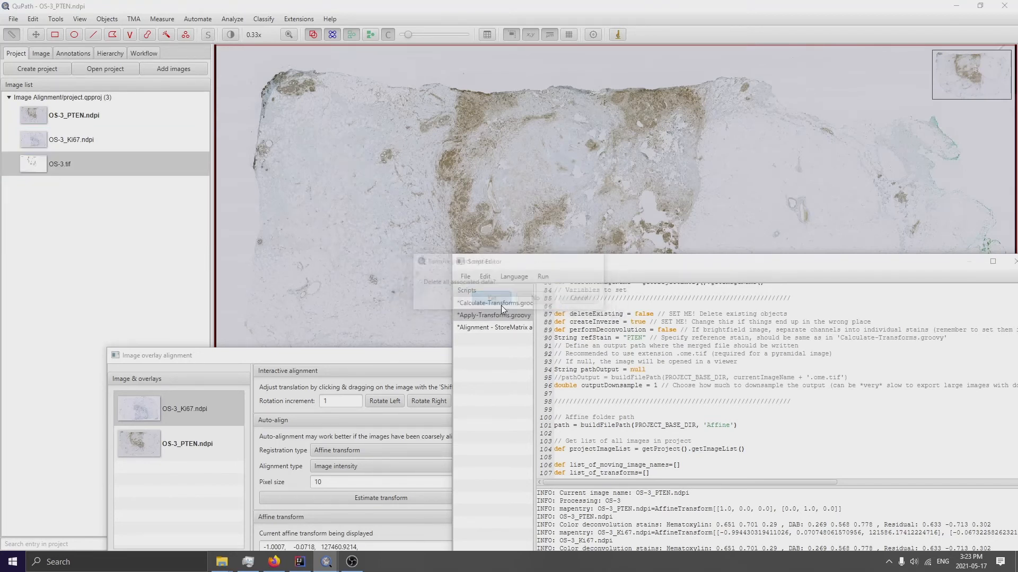
Set performDeconvolution to true in the Apply-Transforms script and check the PTEN reference stain against the open image.
double_click(666, 331)
type("true")
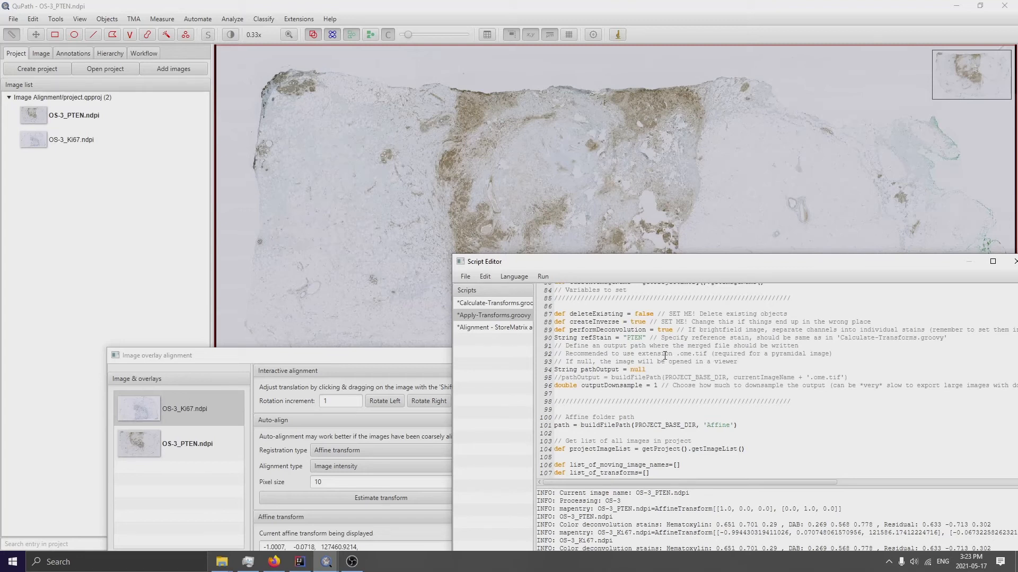
left_click(77, 119)
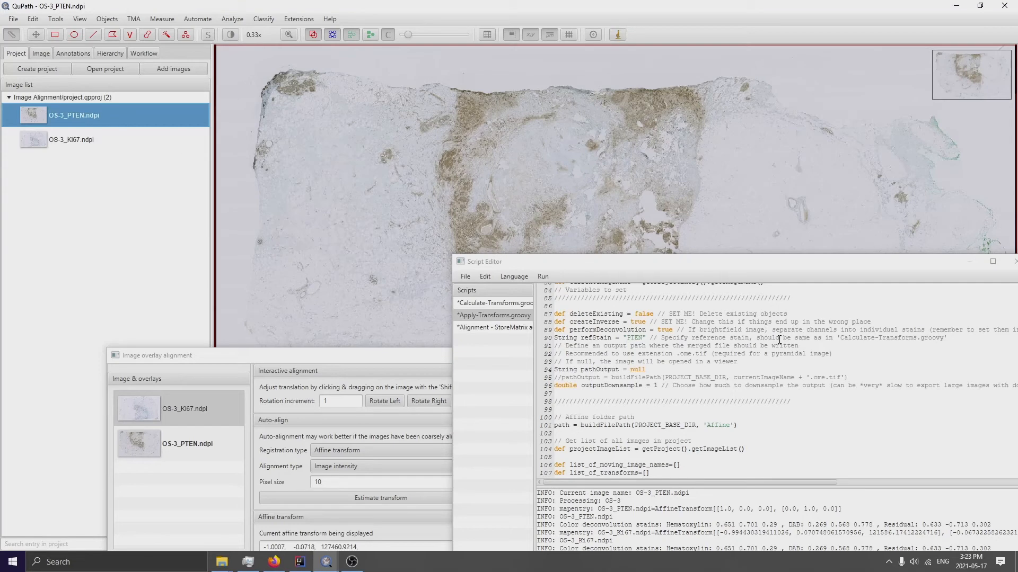
left_click(636, 338)
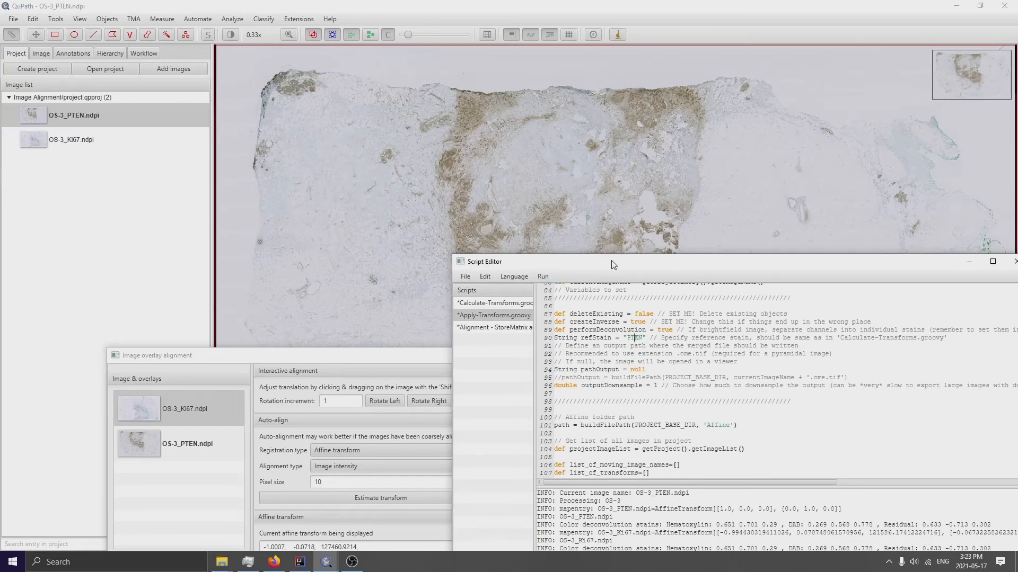
Run the Apply-Transforms script on OS-3_PTEN.ndpi to create a merged image with deconvolved stains.
left_click_drag(612, 265, 484, 155)
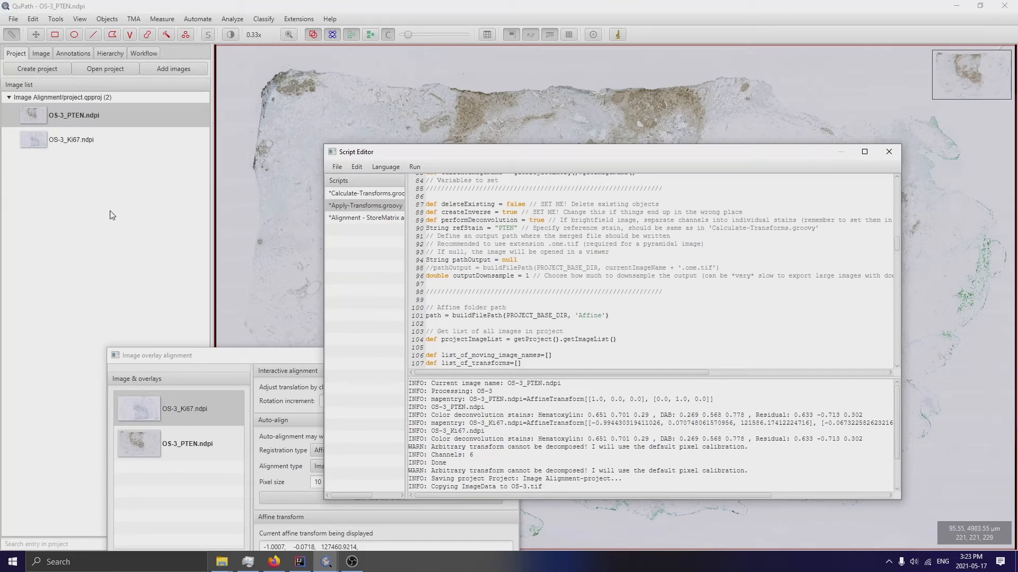
left_click(417, 168)
left_click(462, 183)
left_click(414, 167)
left_click(421, 180)
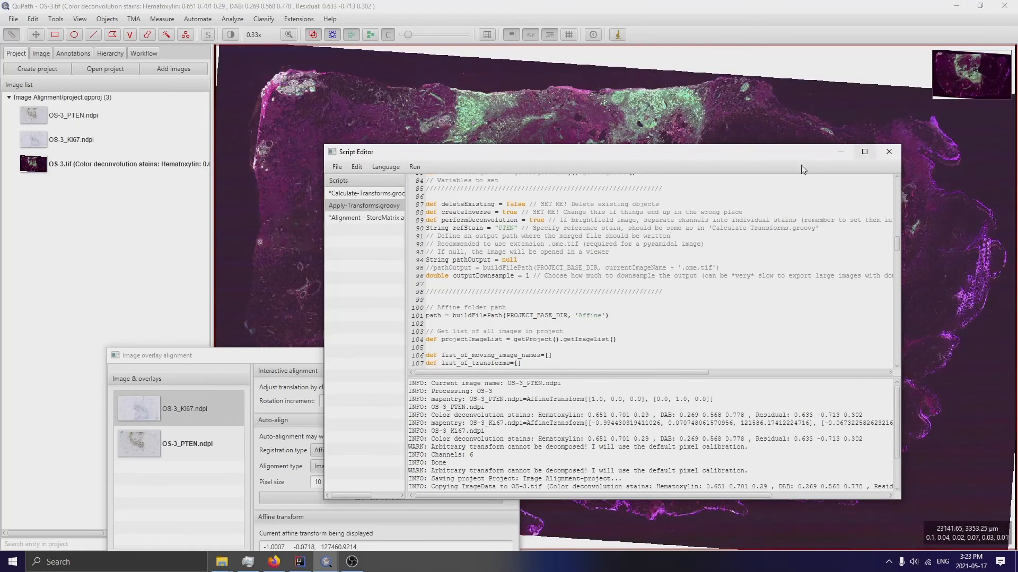
Clear the script editor and overlay alignment windows off the merged image and open its brightness and contrast settings.
left_click_drag(766, 152, 0, 108)
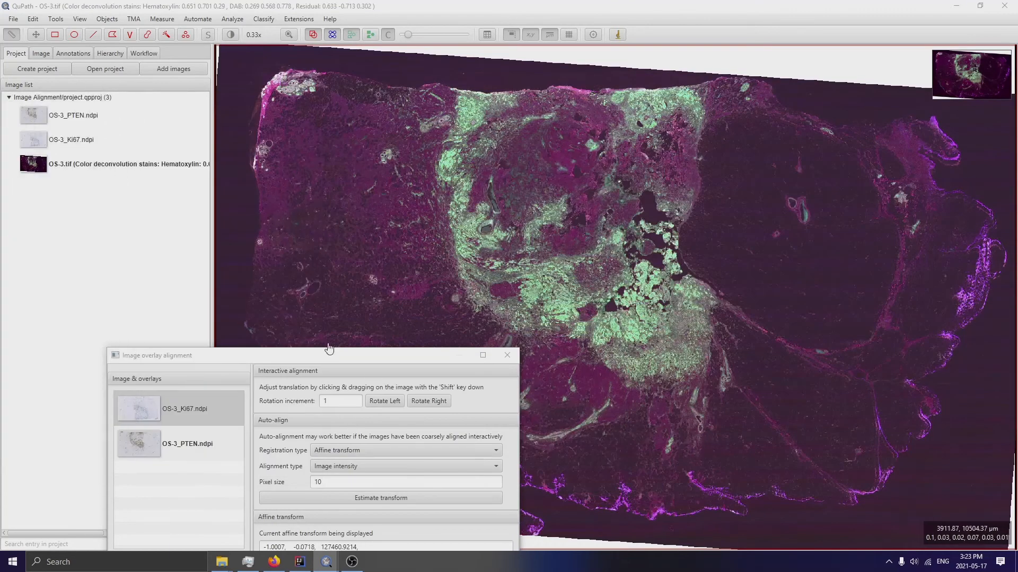
left_click_drag(386, 361, 0, 312)
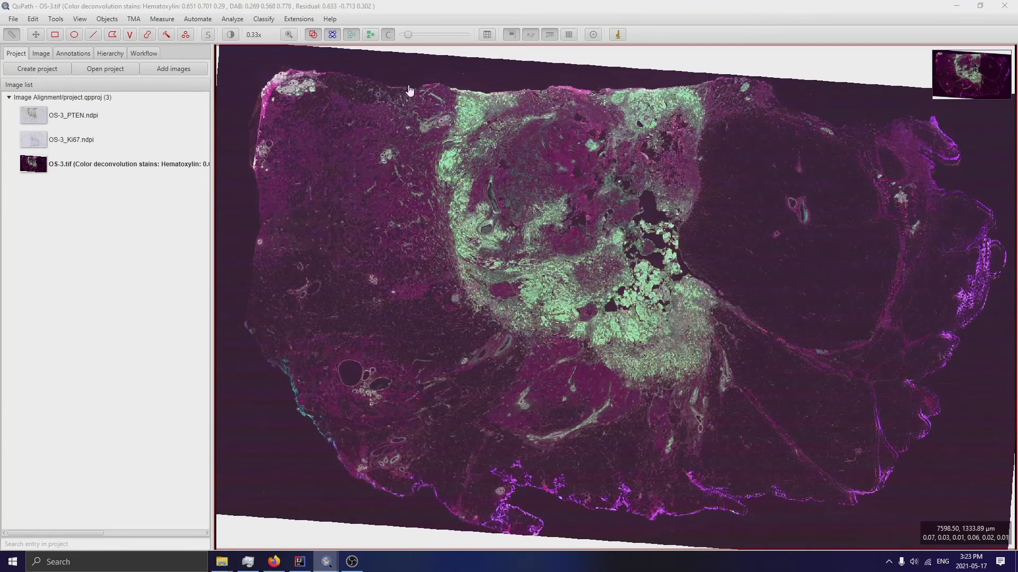
left_click(230, 35)
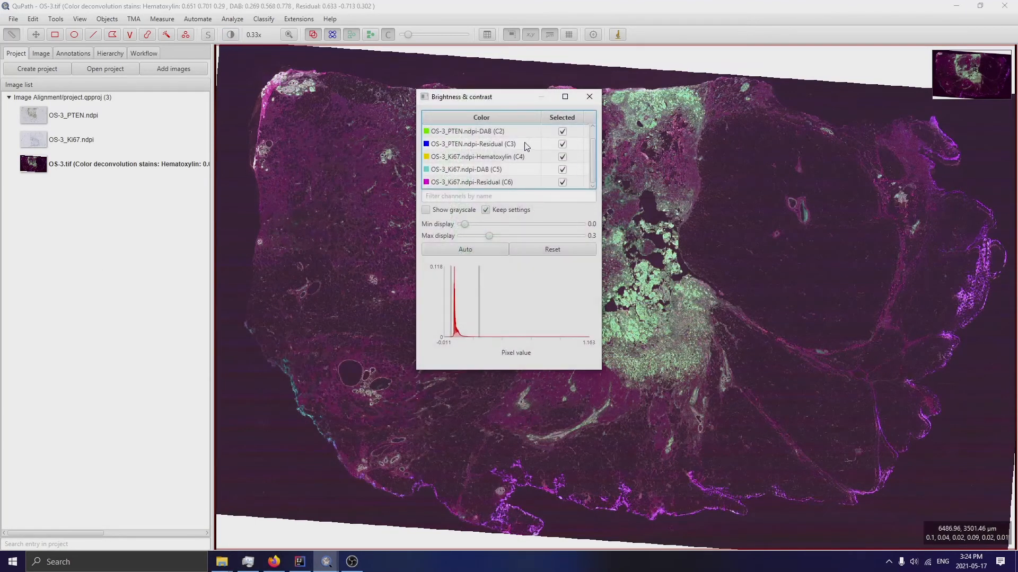
scroll(526, 147, "up", 1)
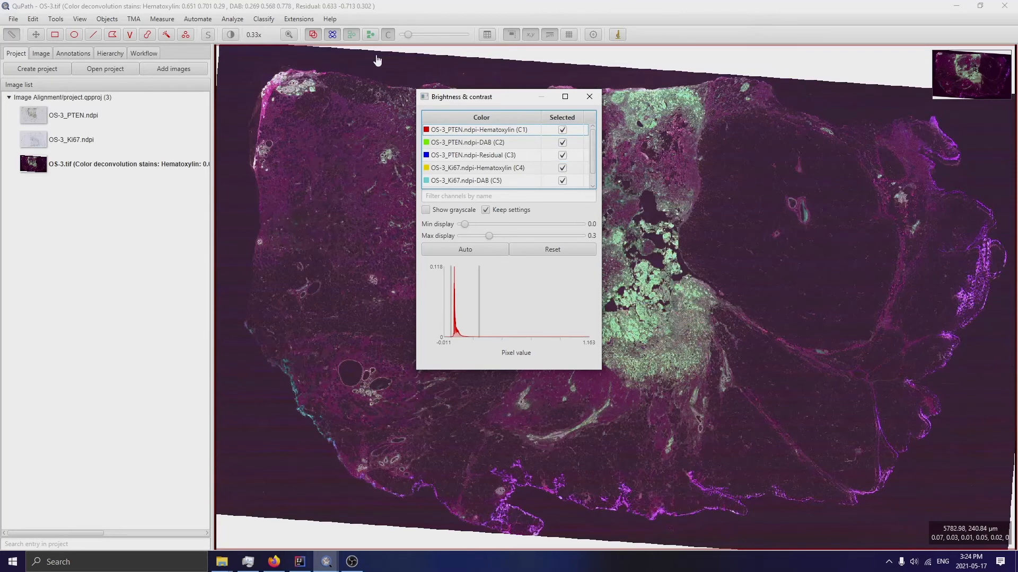
Locate the Estimate stain vectors command among the preprocessing commands without running it.
left_click(208, 18)
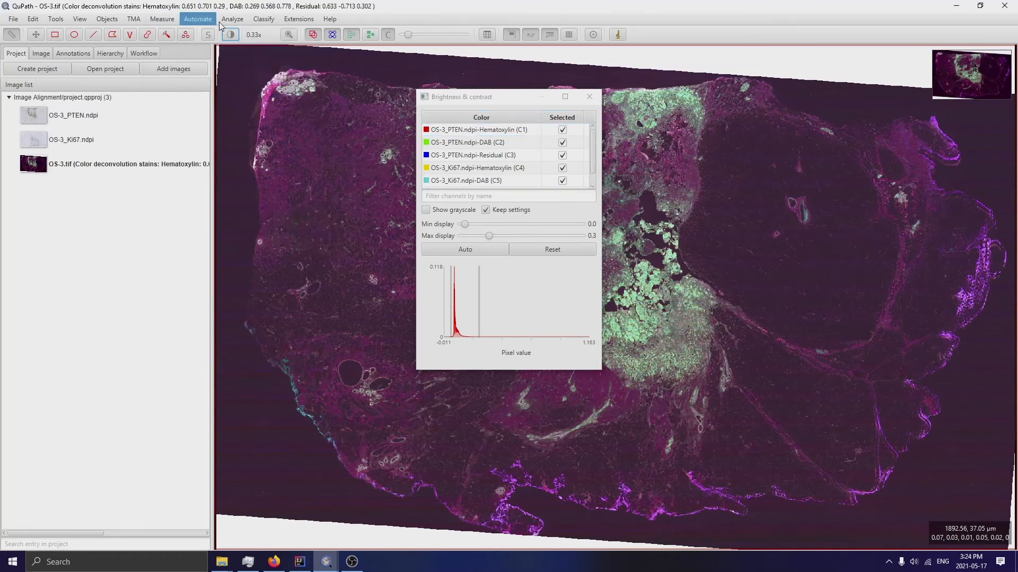
mouse_move(227, 25)
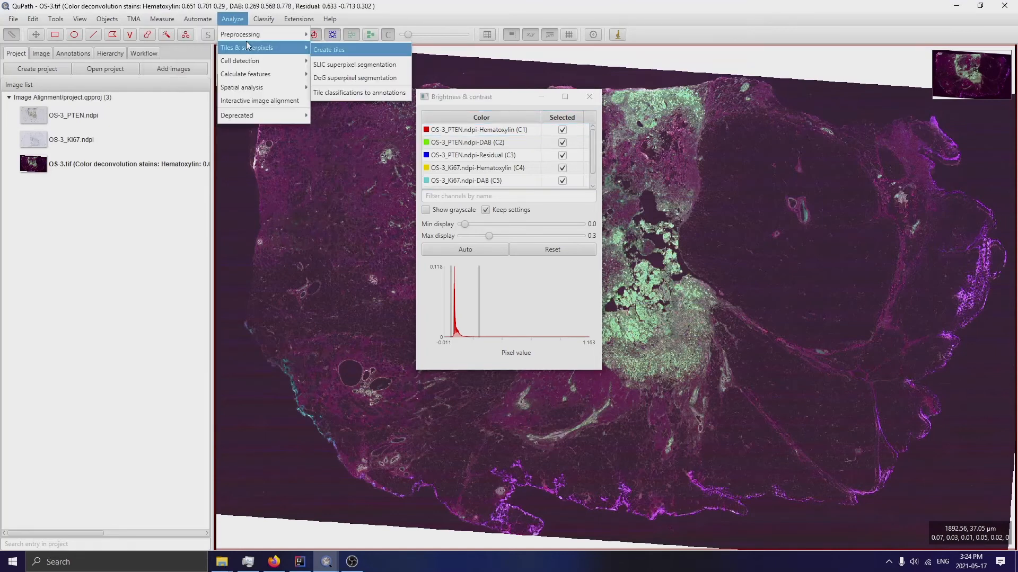
mouse_move(258, 37)
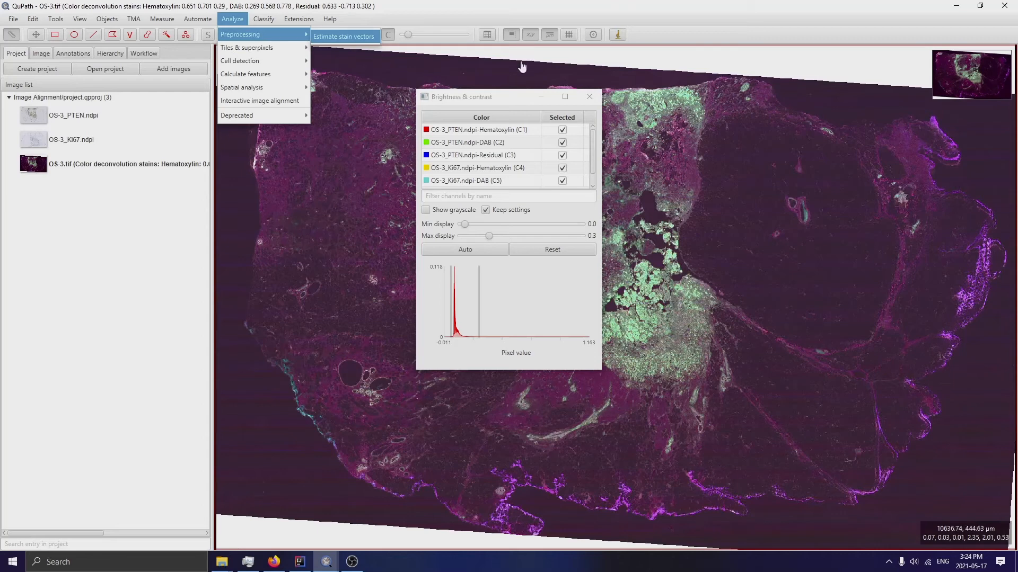
left_click(512, 99)
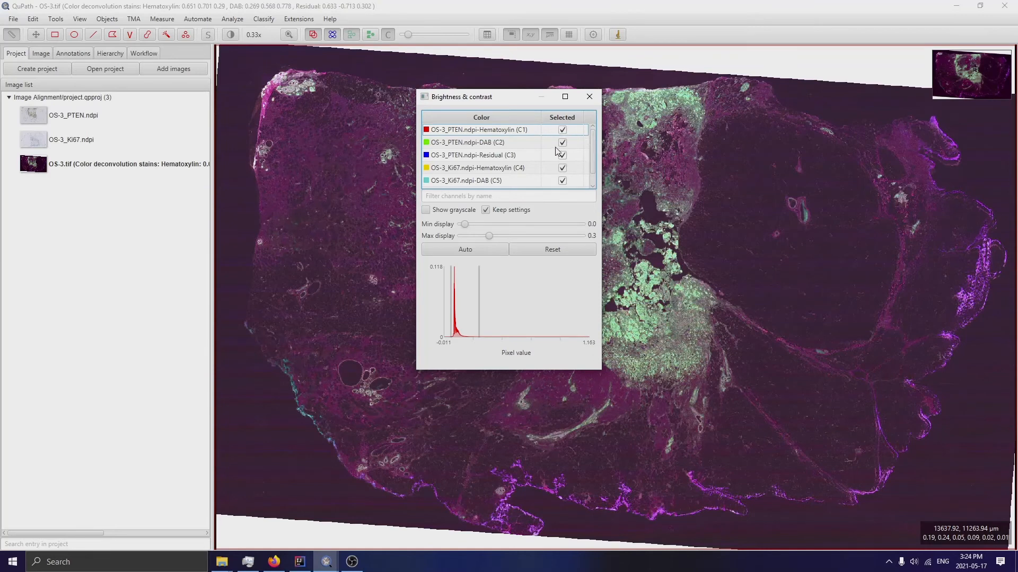
Hide the Hematoxylin and Residual channels of both PTEN and Ki67, and select the Ki67 DAB channel.
left_click(563, 130)
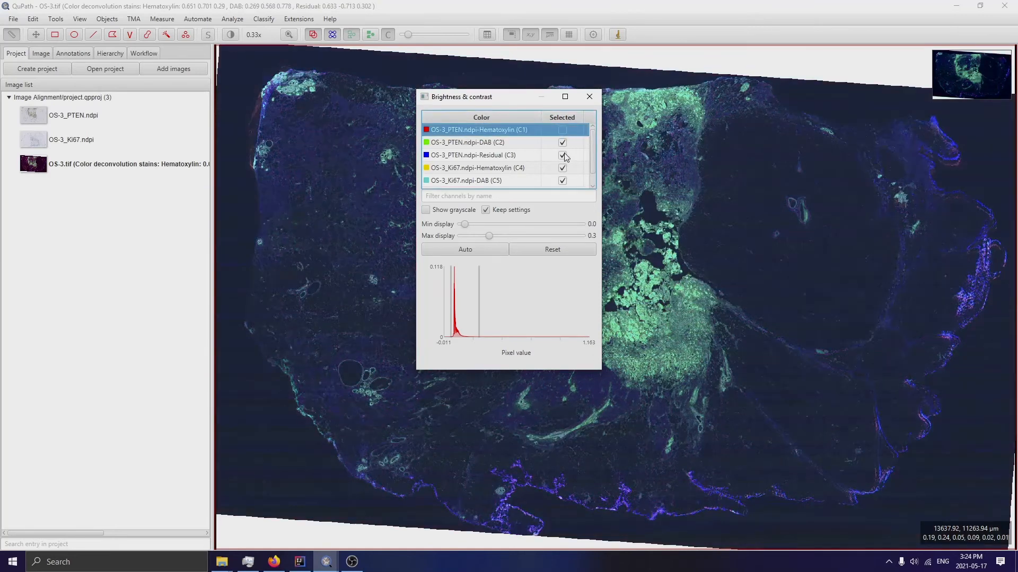
left_click(562, 155)
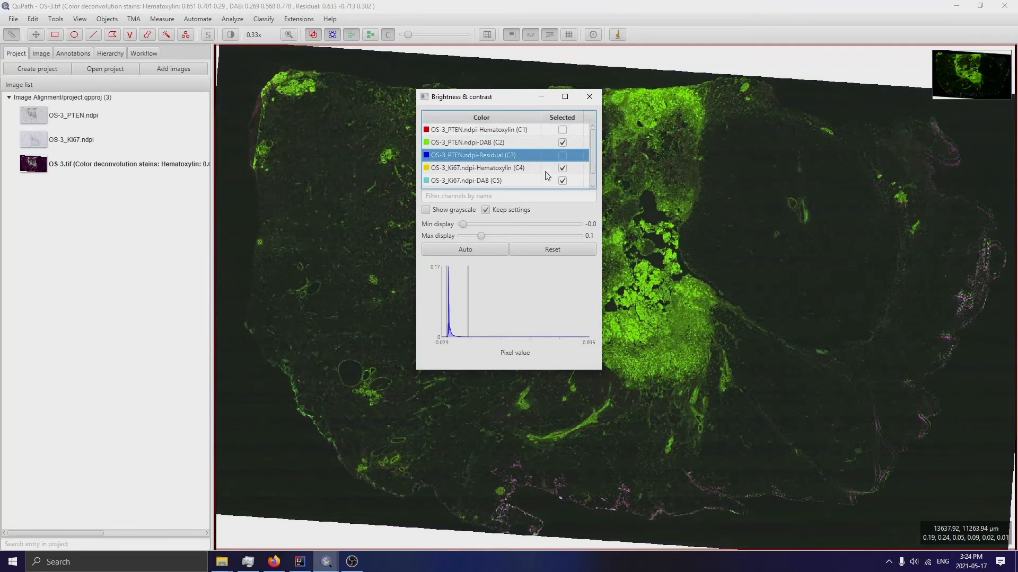
left_click(563, 168)
scroll(542, 168, "down", 1)
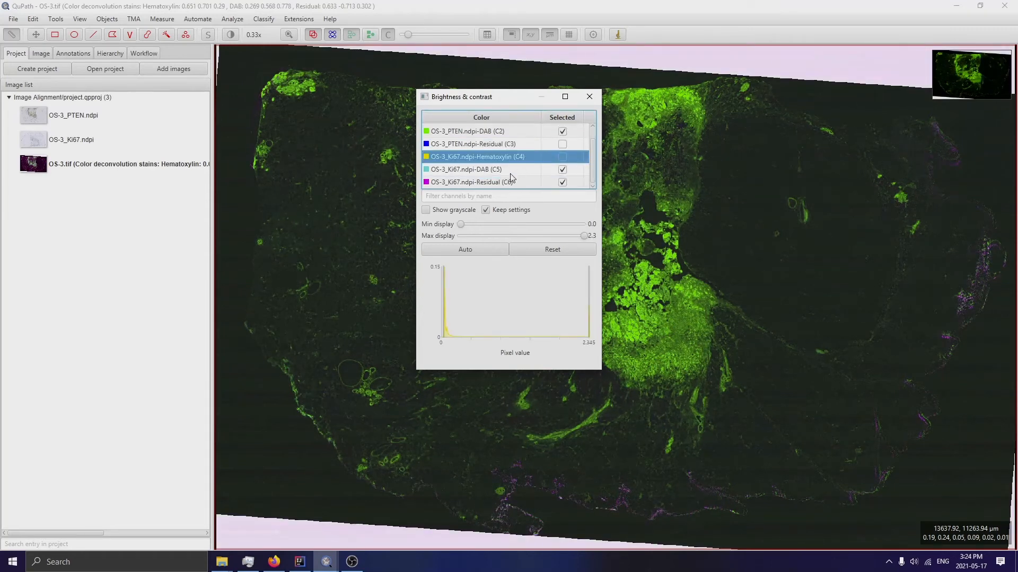
left_click(562, 182)
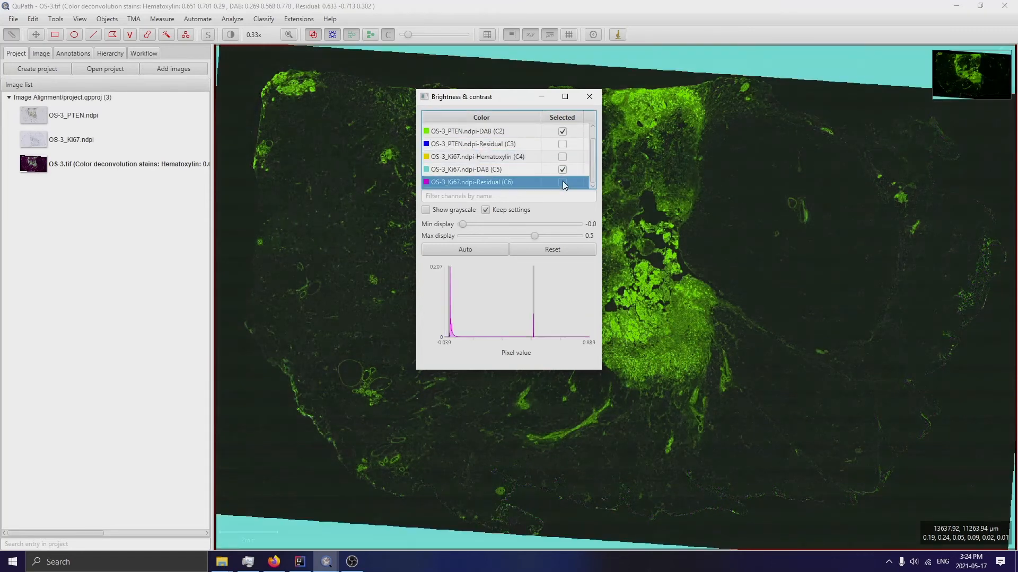
left_click(456, 170)
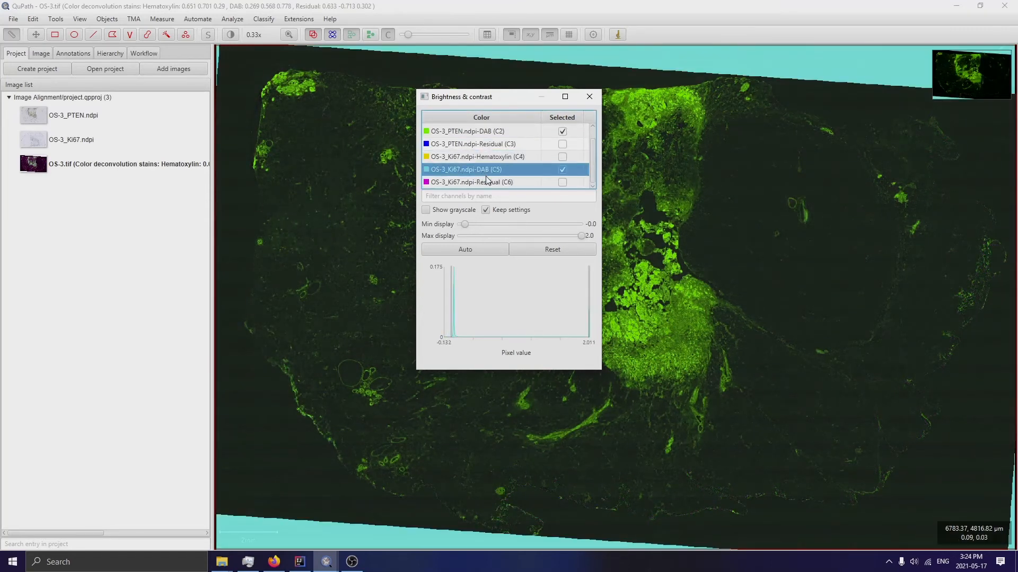
Set the display color of the OS-3_Ki67.ndpi-DAB channel to Cyan.
double_click(430, 171)
left_click(526, 200)
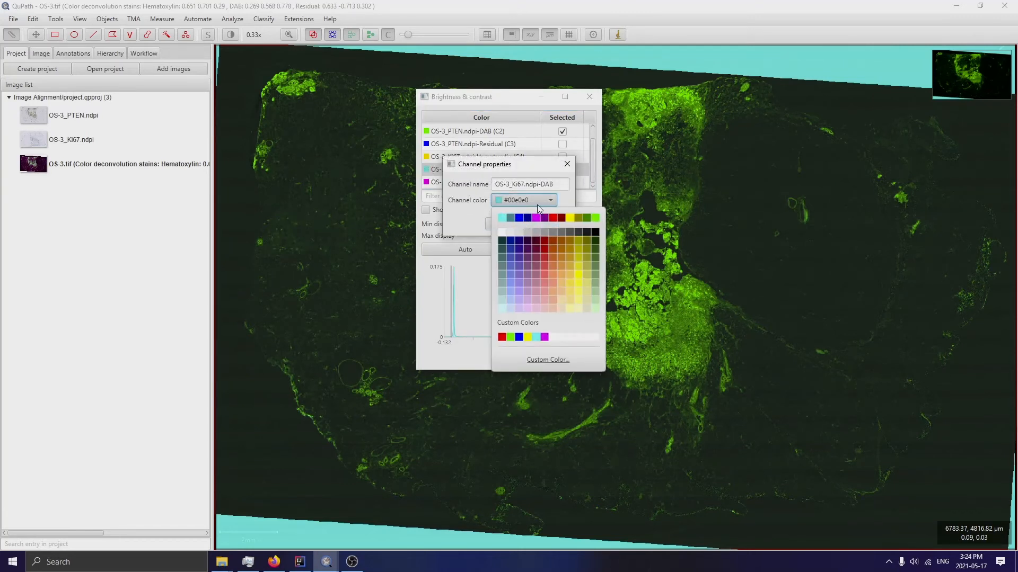
left_click(501, 218)
left_click(547, 223)
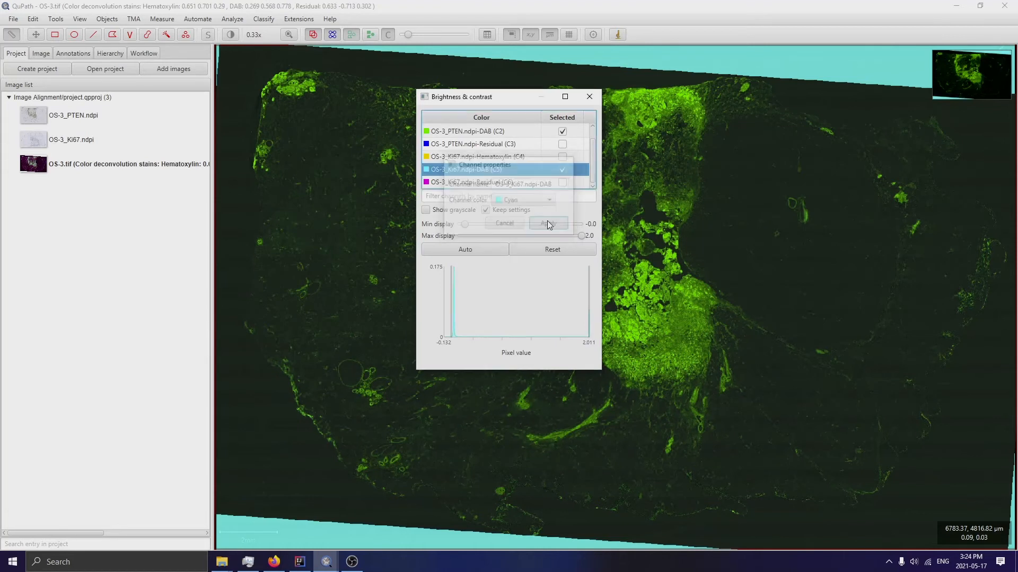
Set the display color of the OS-3_PTEN.ndpi-DAB channel to red.
left_click(428, 132)
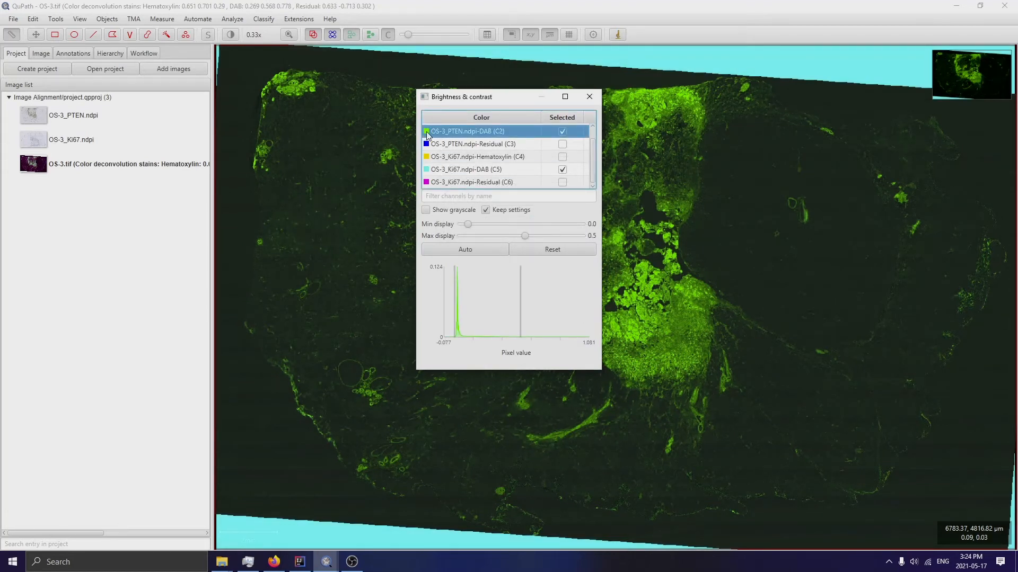
double_click(427, 133)
left_click(527, 200)
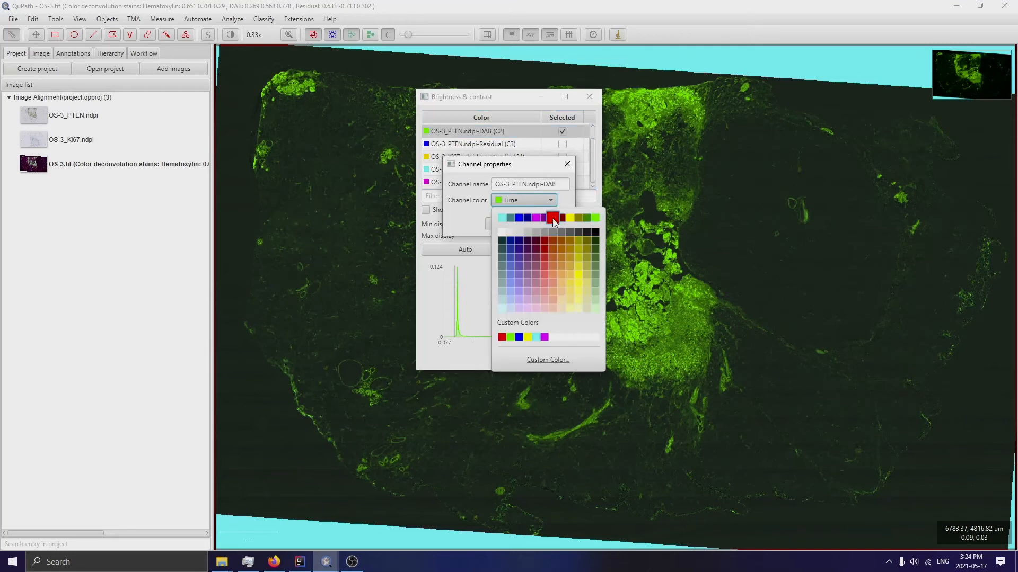
left_click(553, 218)
left_click(546, 225)
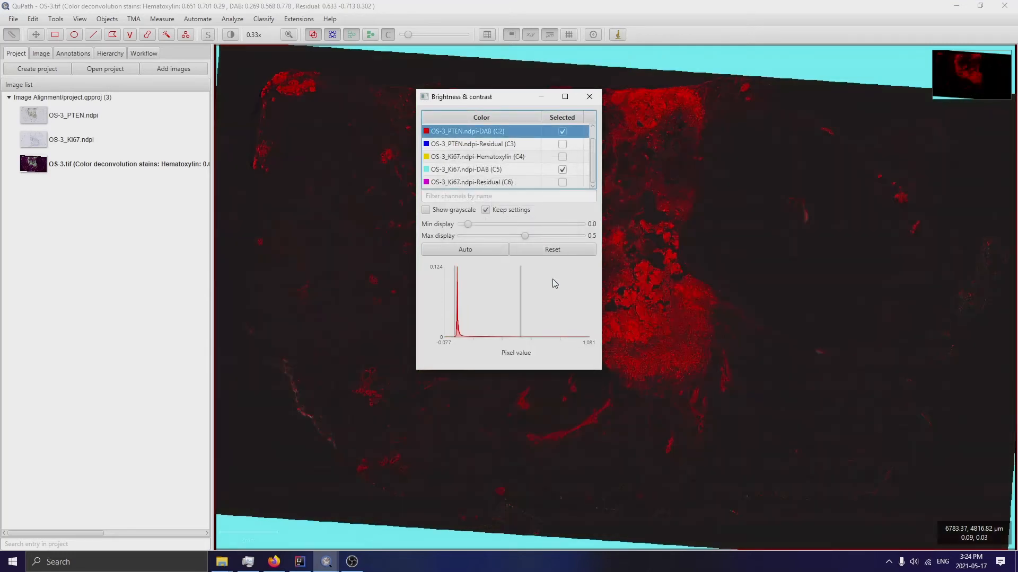
Hide the PTEN DAB channel and lower the Ki67 DAB channel's maximum display to 0.2, with the settings window clear of the tissue.
left_click(493, 169)
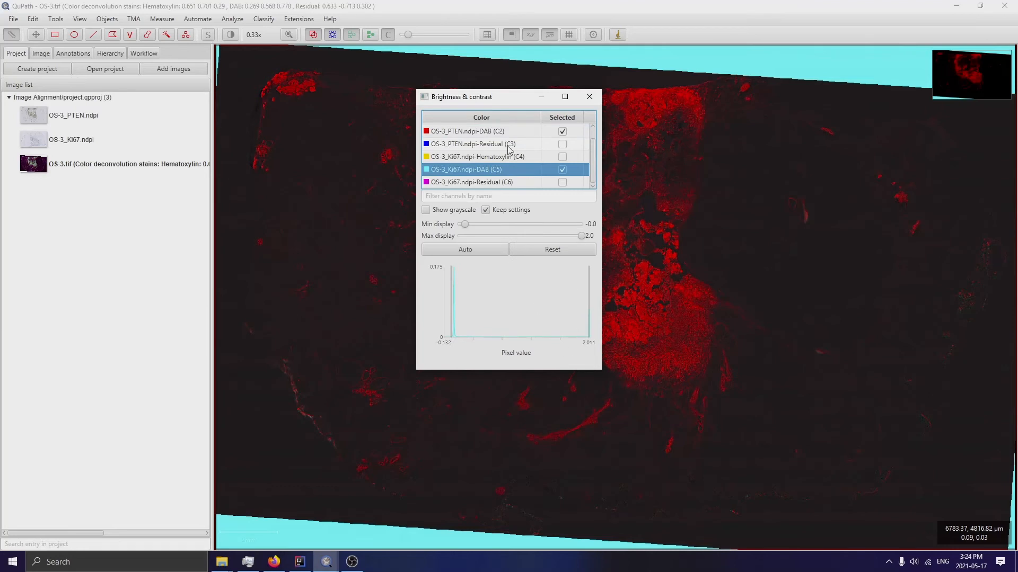
left_click_drag(512, 100, 188, 131)
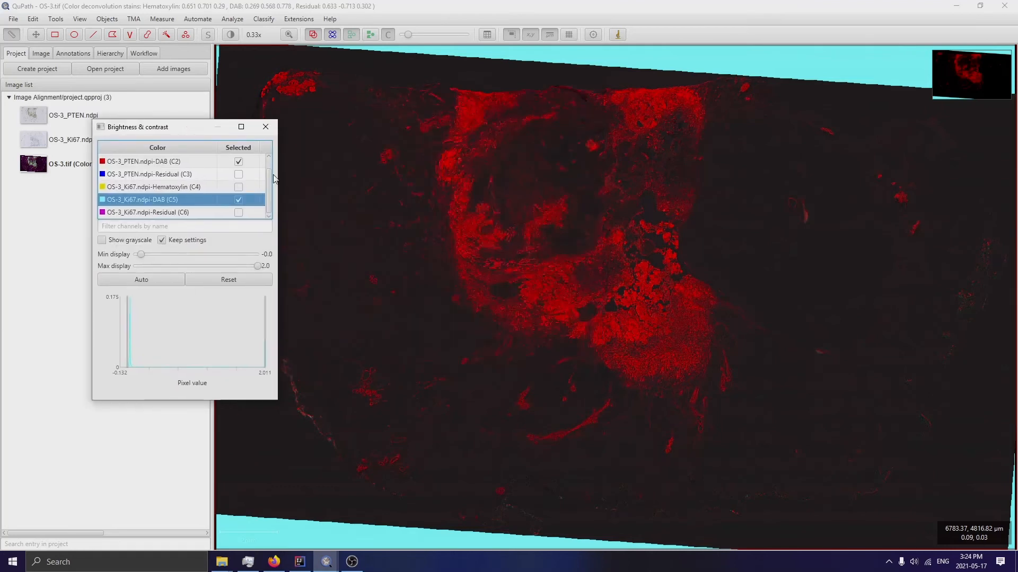
left_click(238, 161)
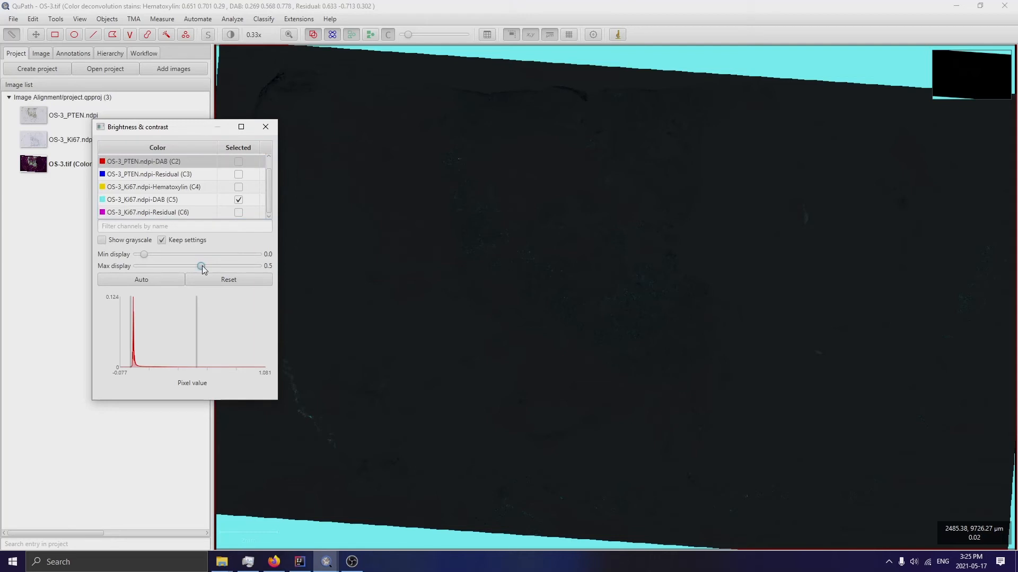
mouse_move(202, 266)
left_mouse_down()
mouse_move(122, 267)
mouse_move(197, 267)
left_mouse_up()
left_click(184, 205)
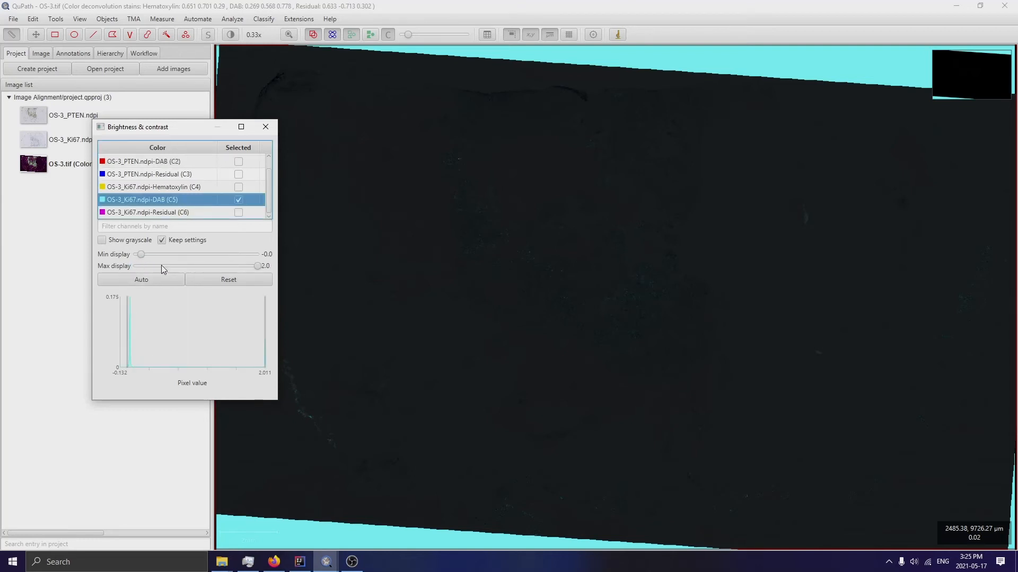
left_click_drag(259, 266, 157, 270)
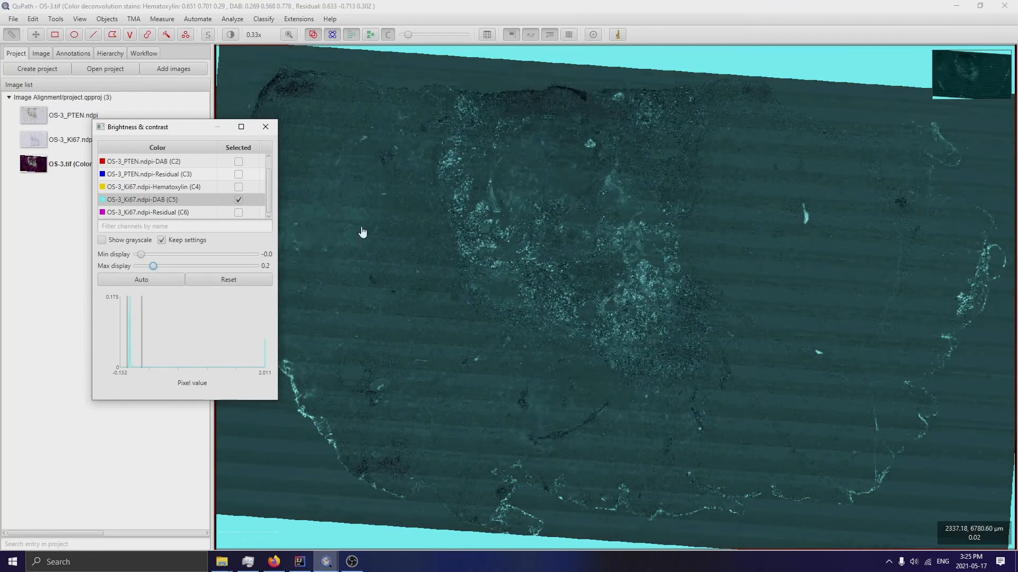
Examine the Ki67 DAB signal on its own across the tissue and in the dense central region.
scroll(818, 211, "up", 4)
scroll(870, 226, "up", 3)
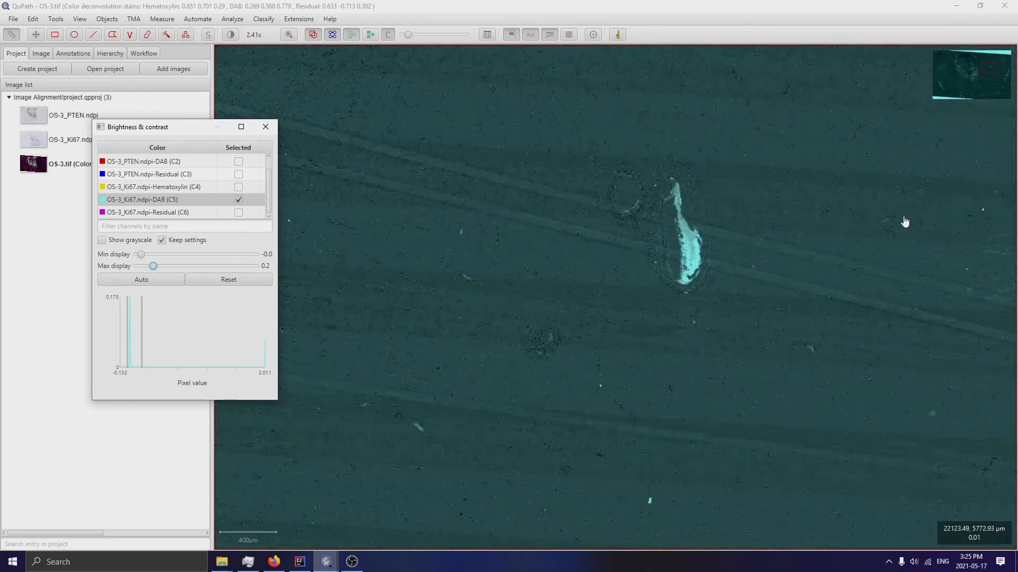
scroll(830, 233, "down", 5)
left_click_drag(582, 275, 707, 254)
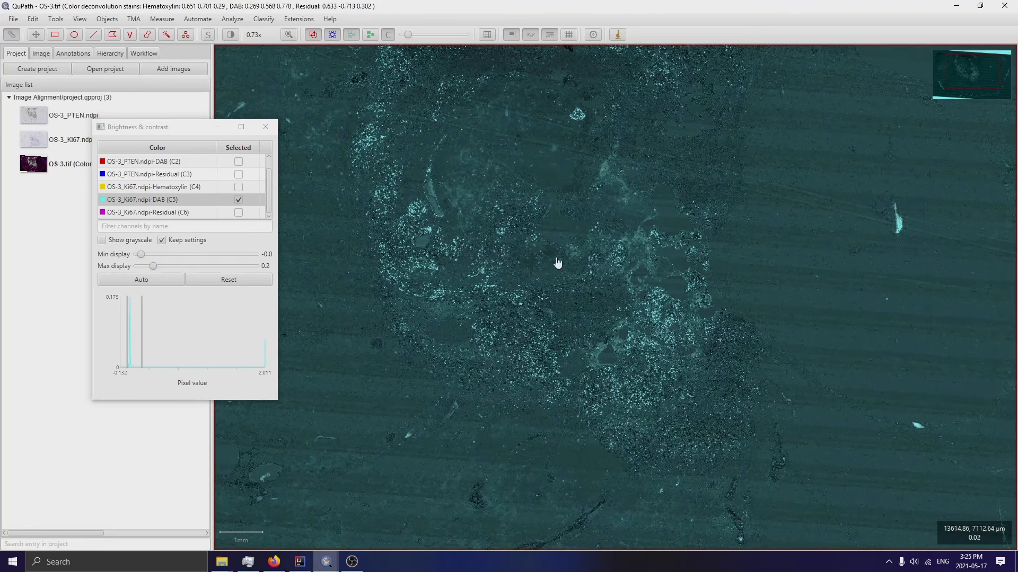
scroll(705, 295, "up", 2)
left_click_drag(677, 364, 753, 274)
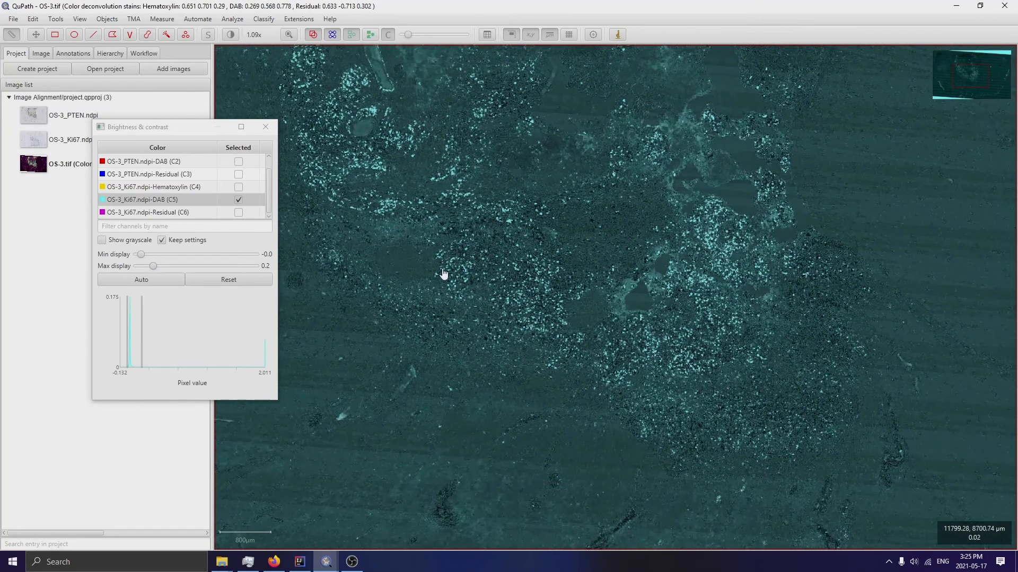
Compare the PTEN DAB and Ki67 DAB channels one at a time in grayscale.
left_click(174, 161)
left_click(102, 240)
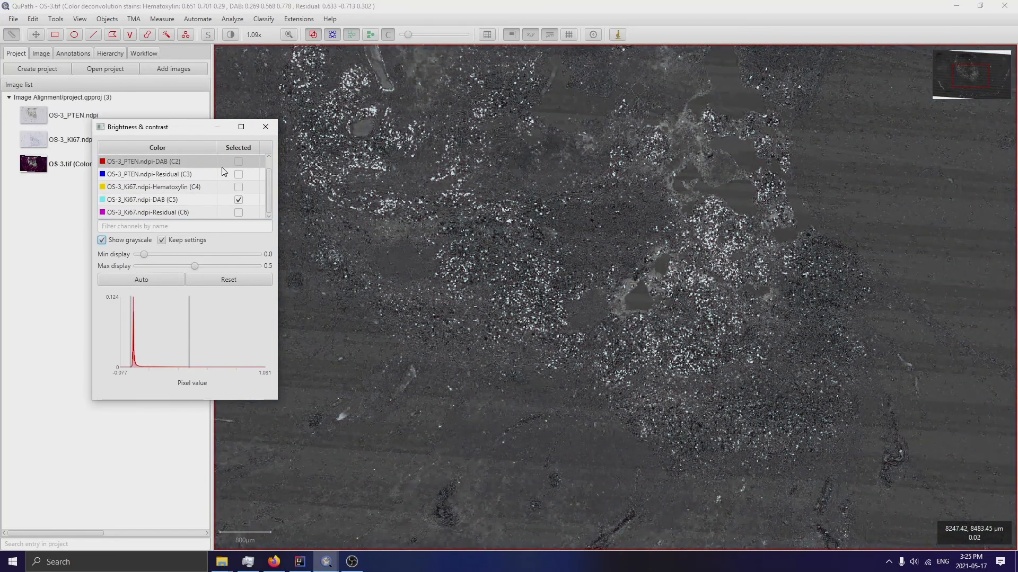
left_click(237, 166)
scroll(283, 239, "down", 3)
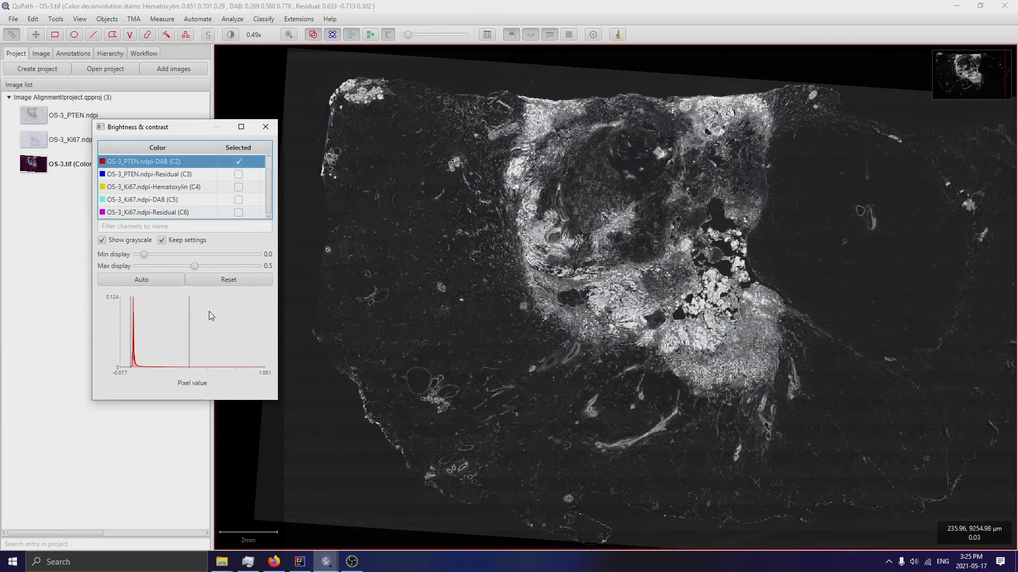
mouse_move(194, 266)
left_mouse_down()
mouse_move(211, 265)
mouse_move(197, 263)
left_mouse_up()
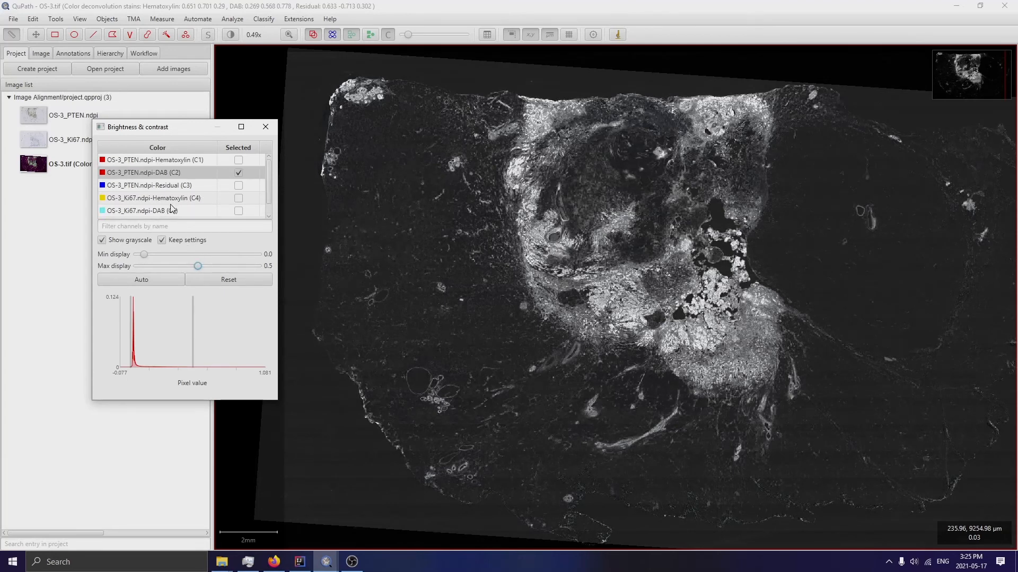
left_click(239, 200)
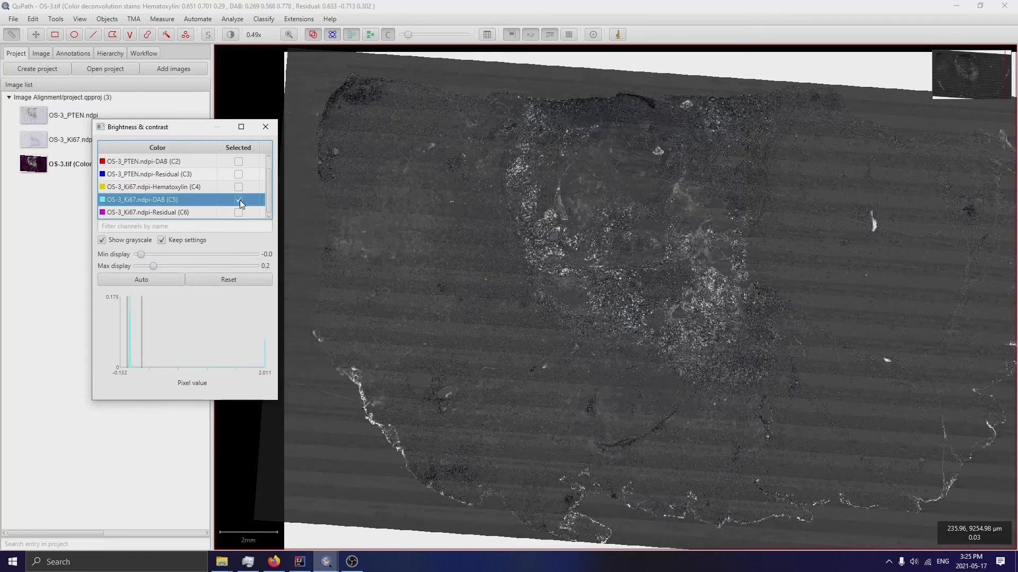
Return to color with both DAB channels shown and examine the PTEN and Ki67 overlap at cell level.
left_click(117, 242)
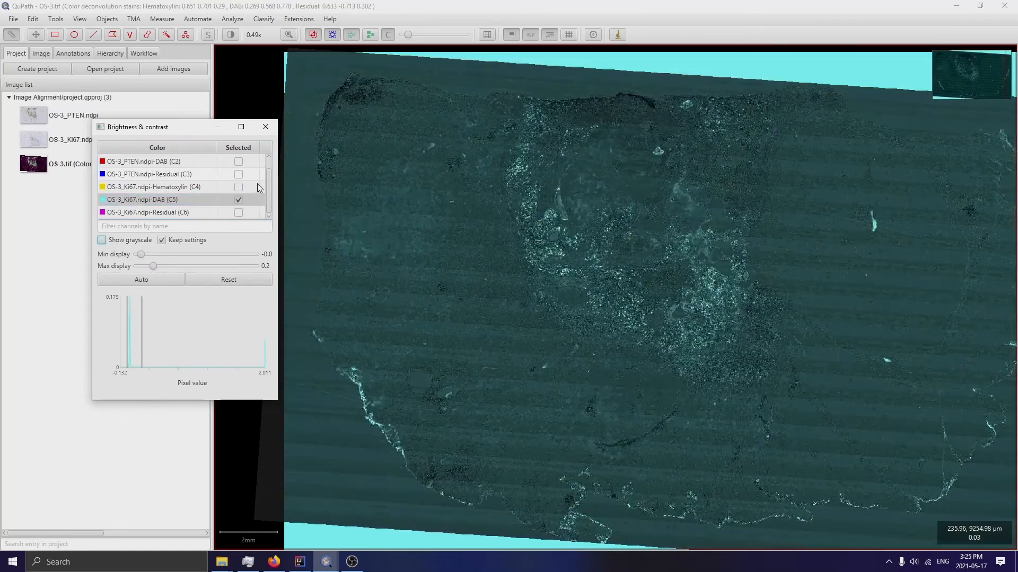
left_click(238, 161)
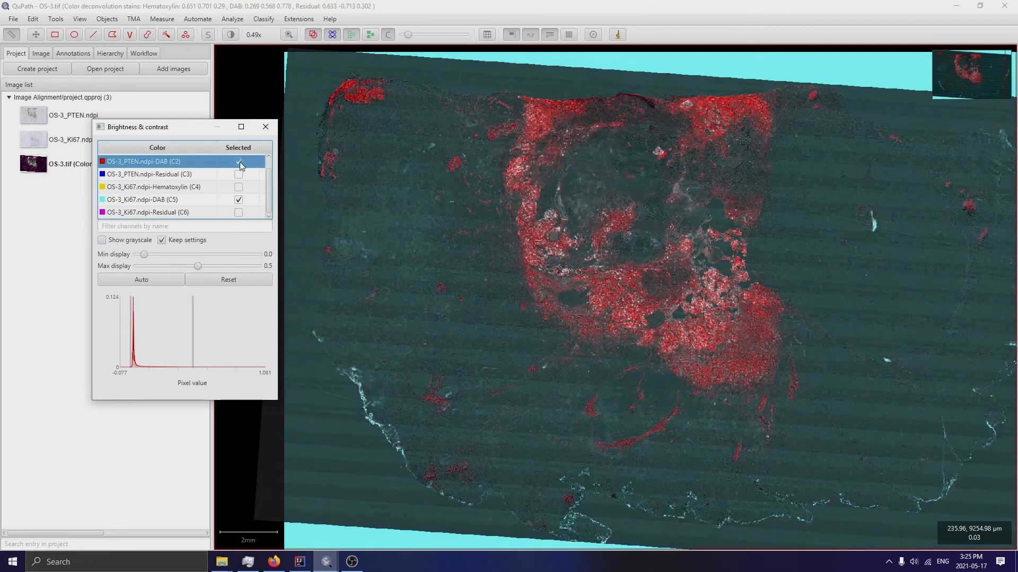
scroll(739, 335, "up", 5)
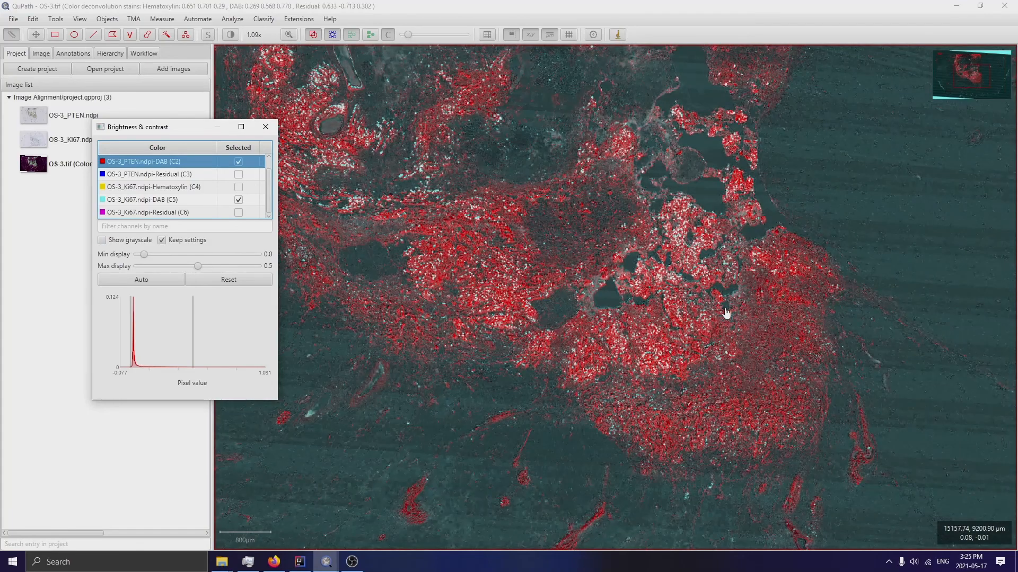
scroll(723, 310, "up", 10)
scroll(599, 207, "up", 4)
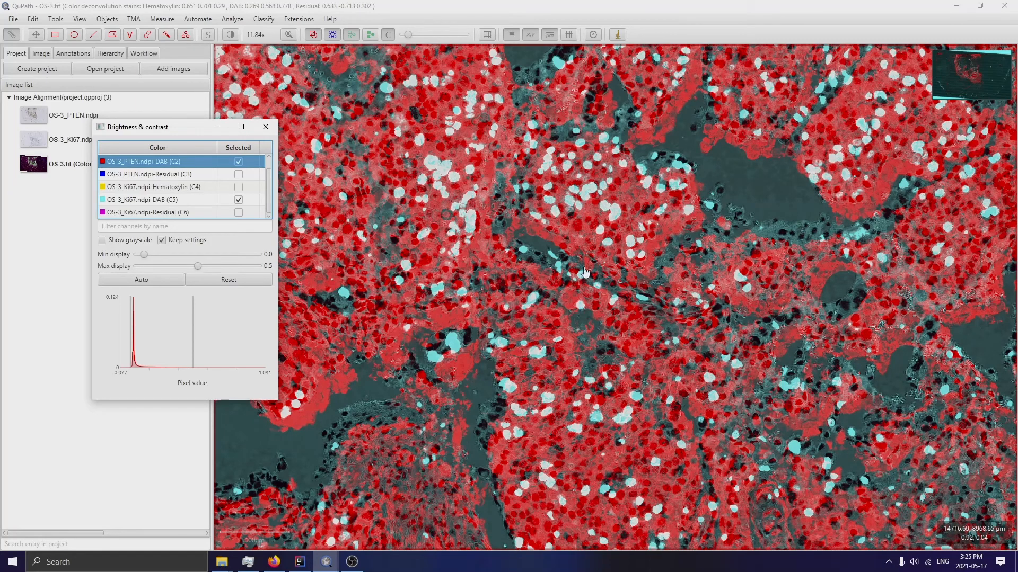
scroll(749, 292, "up", 2)
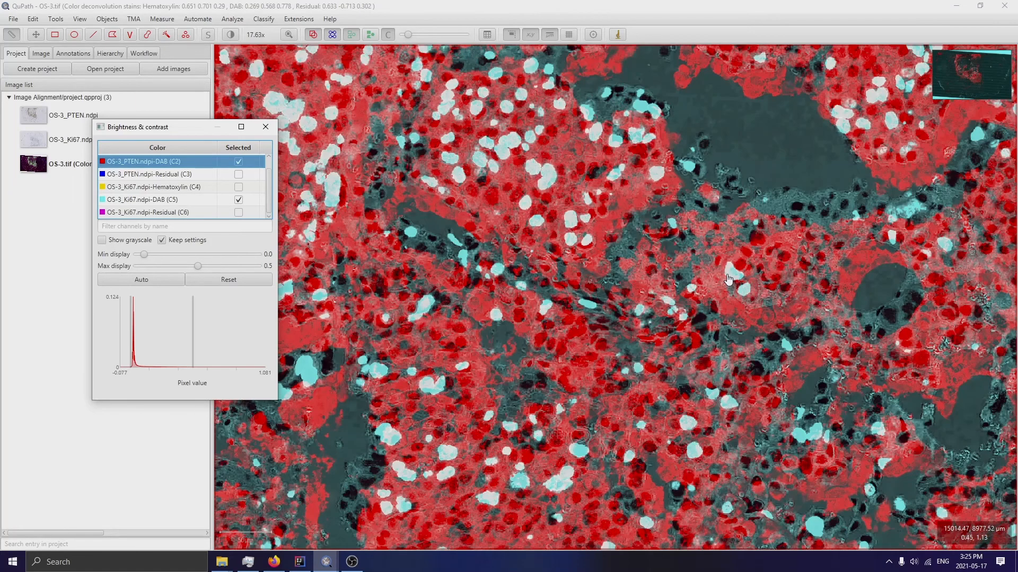
left_click_drag(763, 171, 535, 374)
scroll(535, 374, "down", 3)
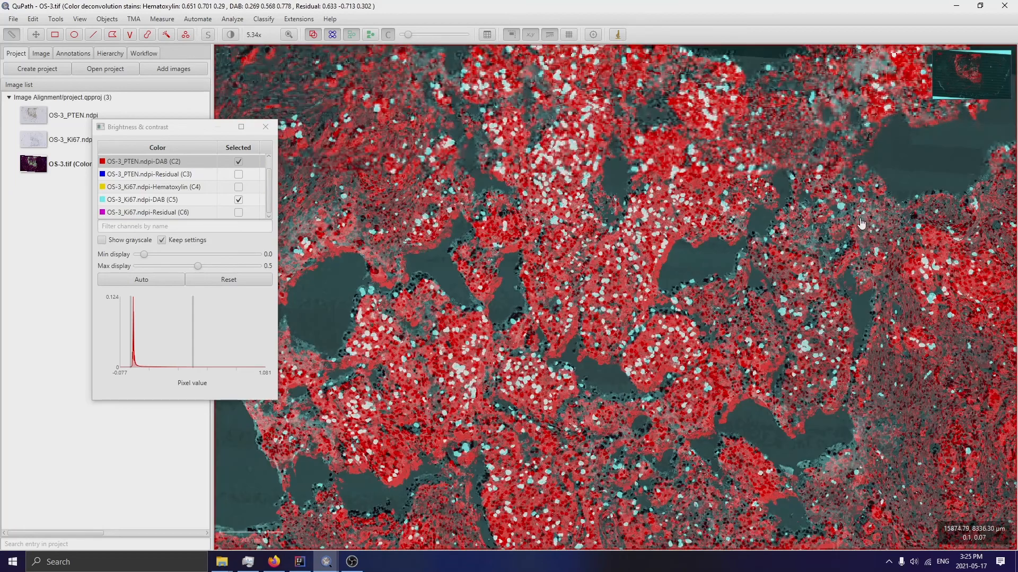
left_click_drag(715, 230, 439, 329)
scroll(579, 244, "up", 4)
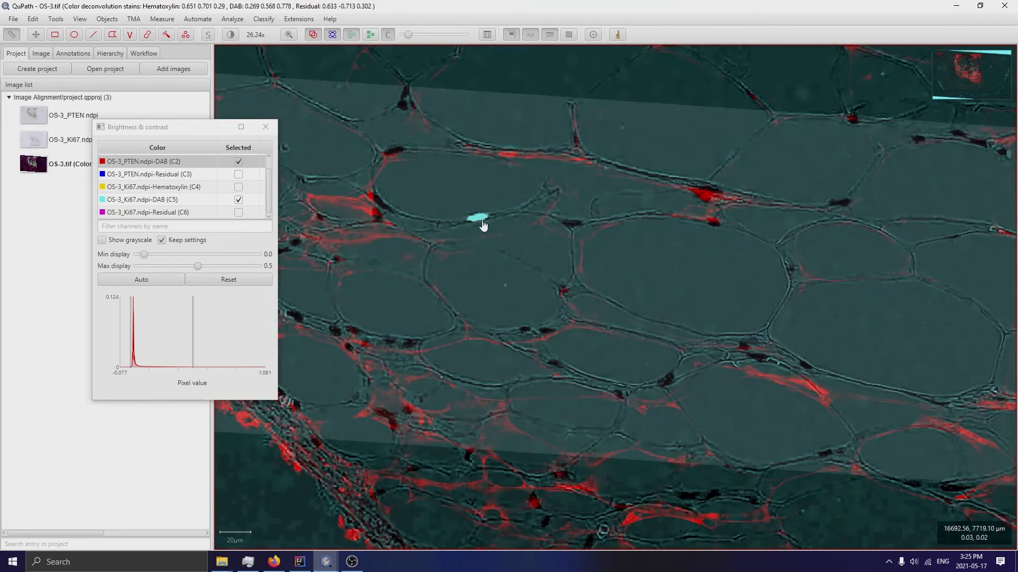
left_click_drag(780, 233, 710, 291)
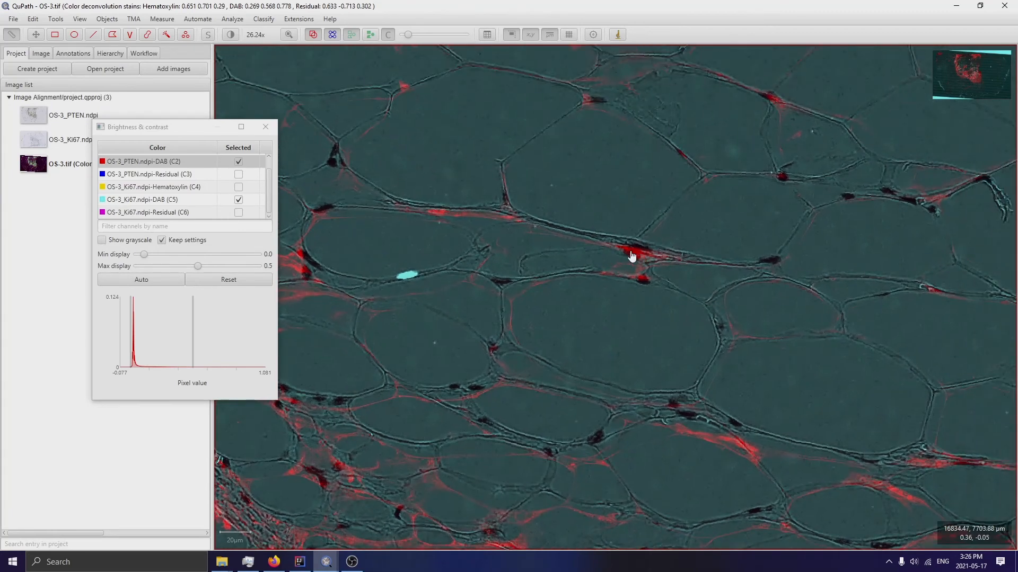
Examine the combined PTEN and Ki67 DAB signal over the whole section and along the edge of the stained region.
scroll(628, 259, "down", 10)
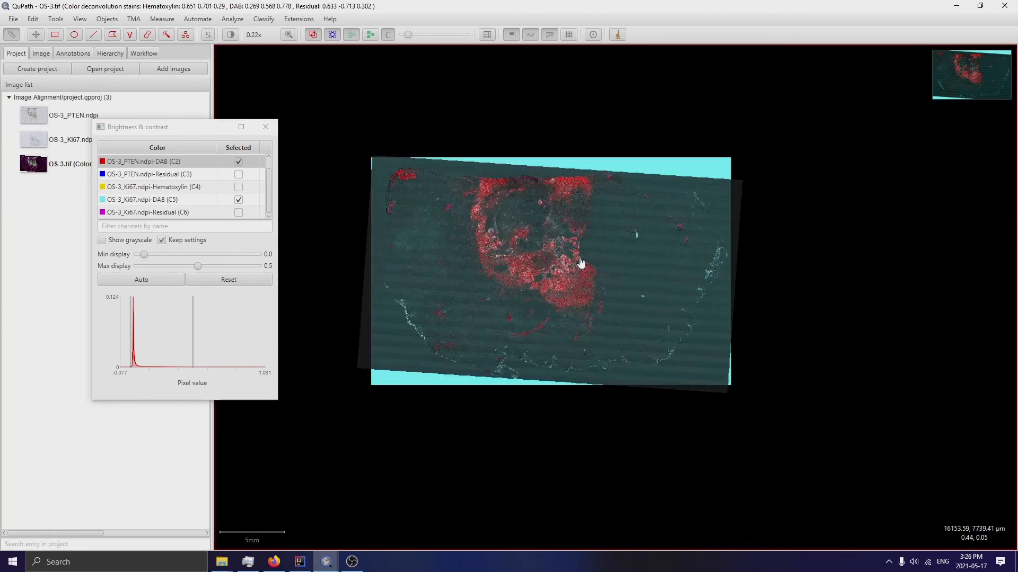
scroll(599, 266, "up", 3)
scroll(781, 265, "down", 1)
scroll(774, 260, "down", 1)
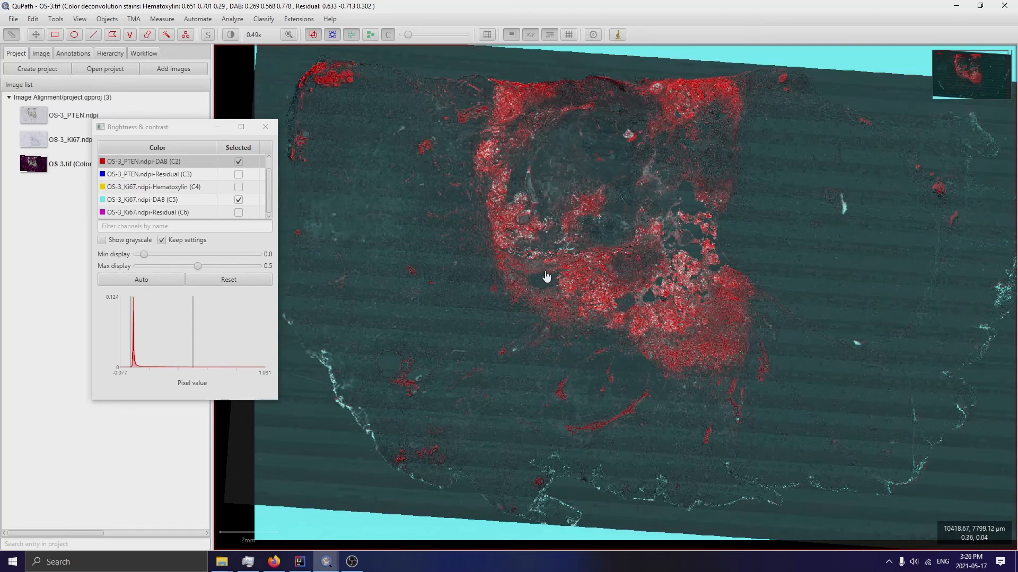
scroll(561, 280, "up", 5)
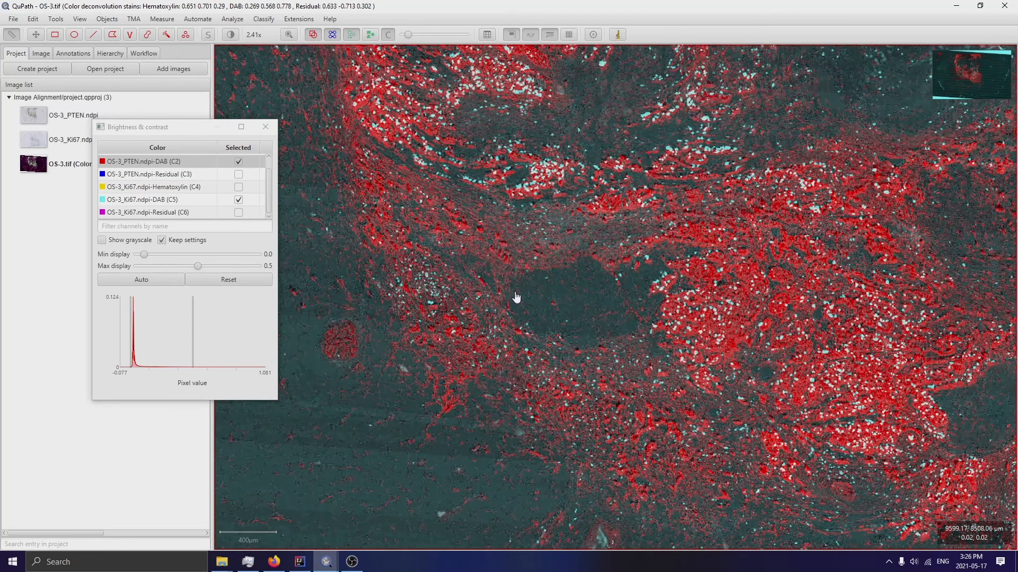
left_click_drag(518, 297, 691, 287)
scroll(595, 293, "down", 2)
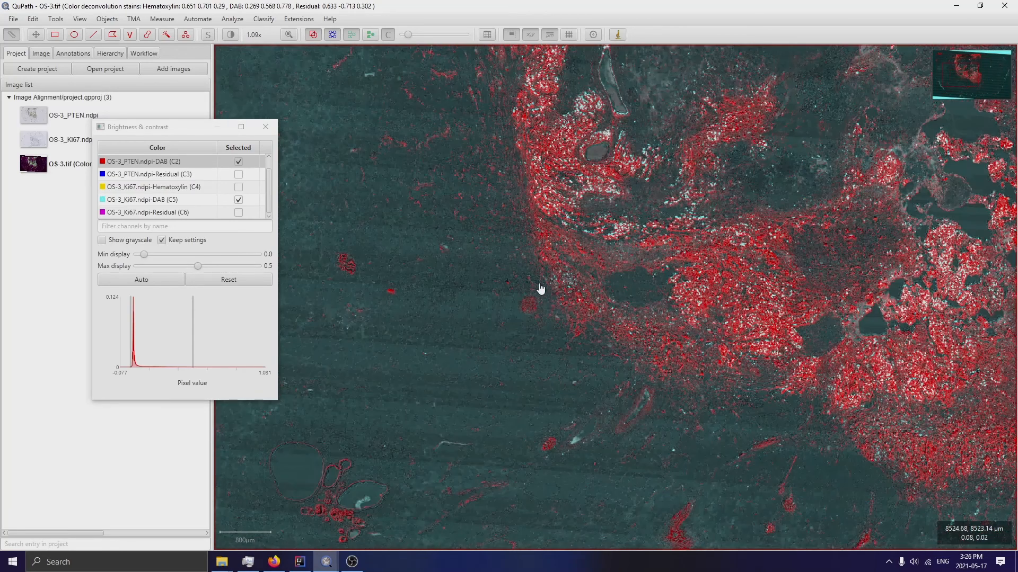
Close the brightness and contrast settings and open OS-3_PTEN.ndpi, saving the changes to the merged image.
left_click(270, 129)
left_click(271, 129)
double_click(97, 142)
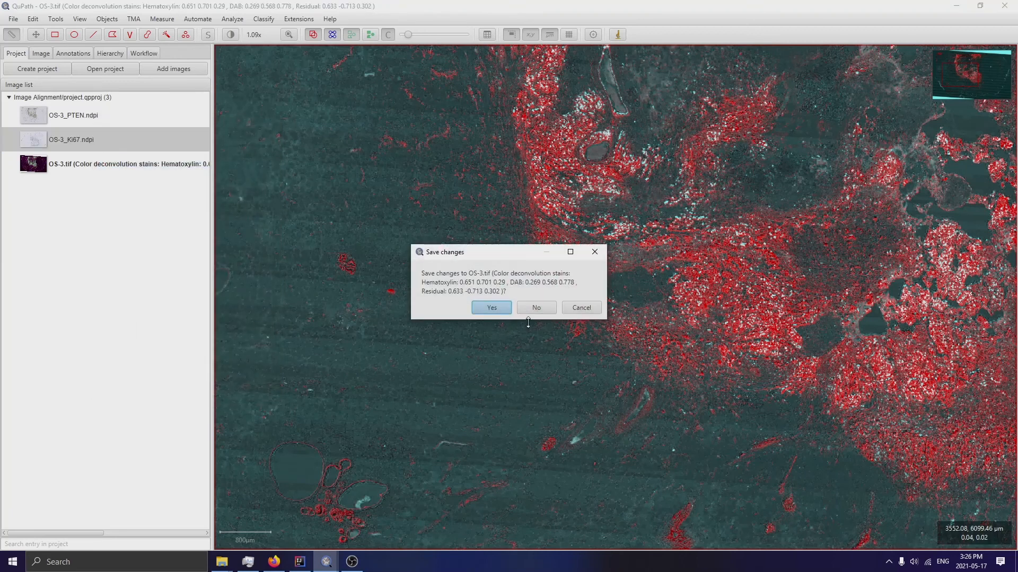
left_click(491, 308)
double_click(122, 119)
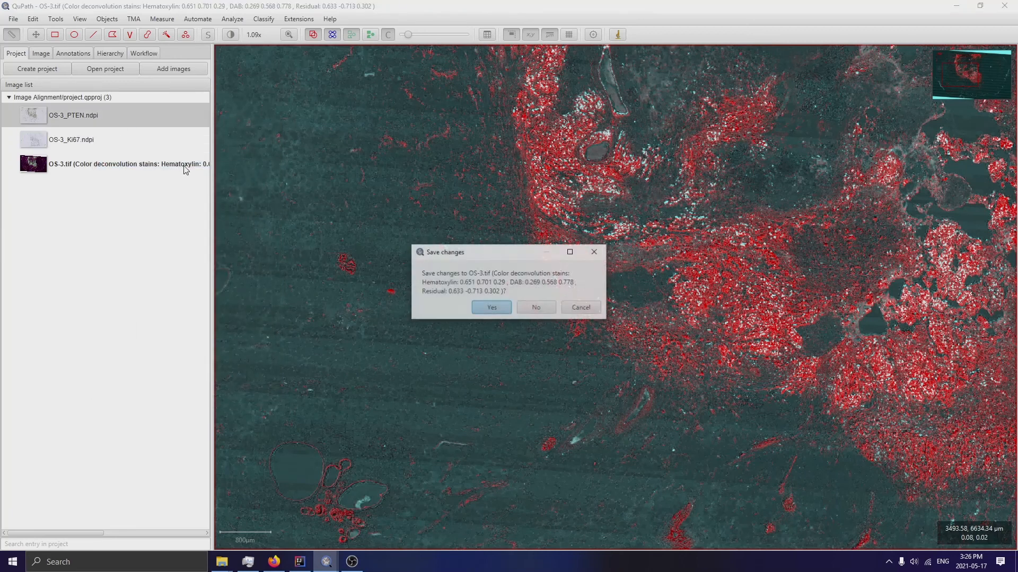
left_click(492, 307)
Remove the merged OS-3.tif color deconvolution image from the project.
left_click(75, 164)
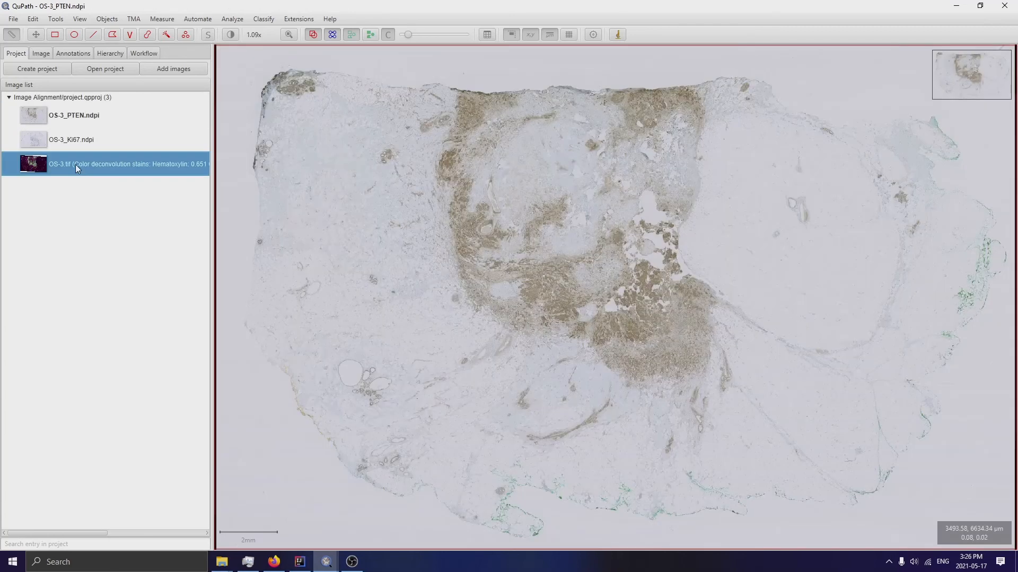
right_click(75, 164)
left_click(109, 191)
left_click(544, 309)
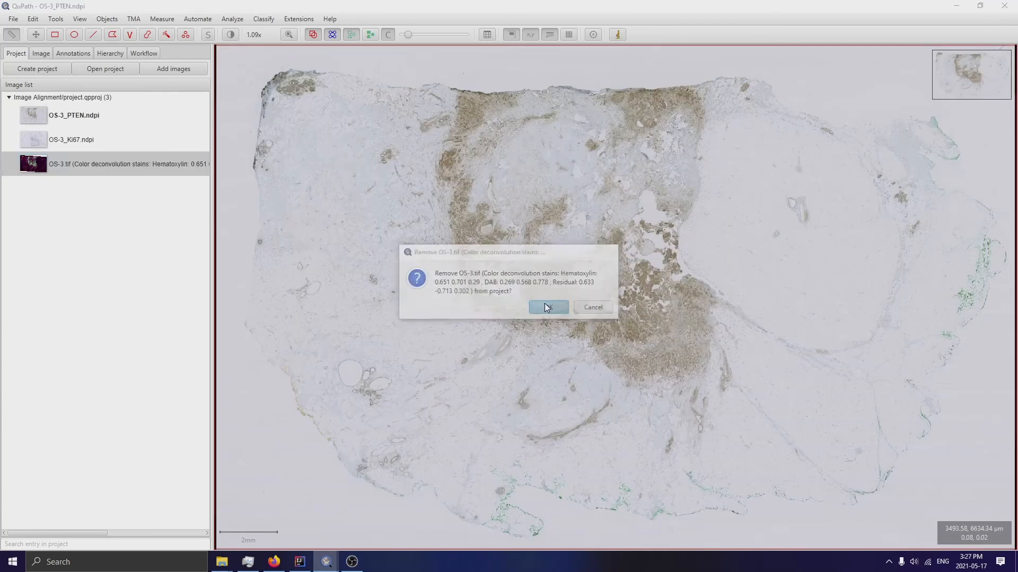
left_click(494, 297)
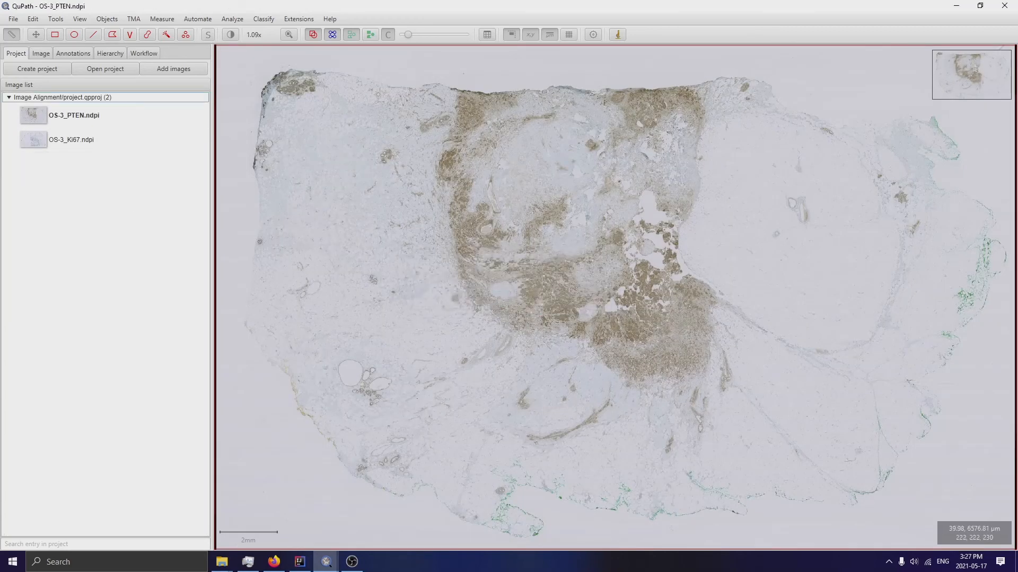
In the Apply-Transforms script, set performDeconvolution to false, uncomment the pathOutput line that writes an .ome.tif, and save the script.
left_click_drag(0, 106, 611, 127)
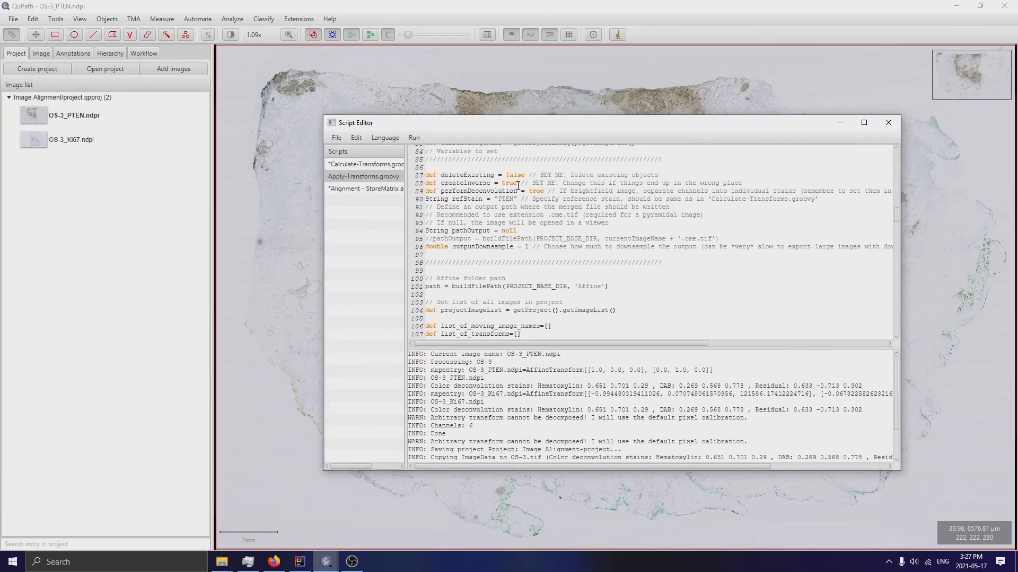
double_click(537, 191)
type("false")
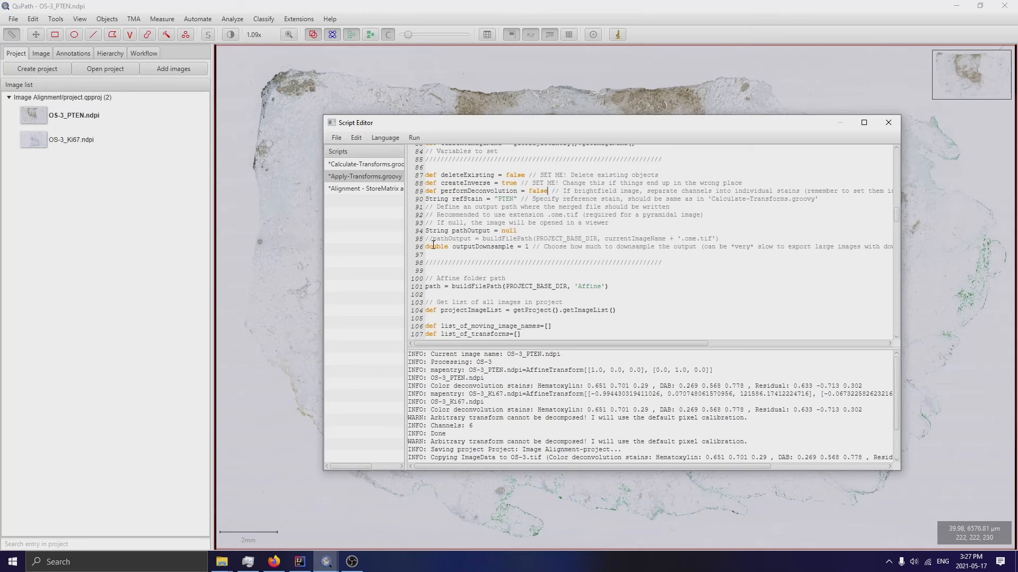
key("BackSpace")
key("BackSpace")
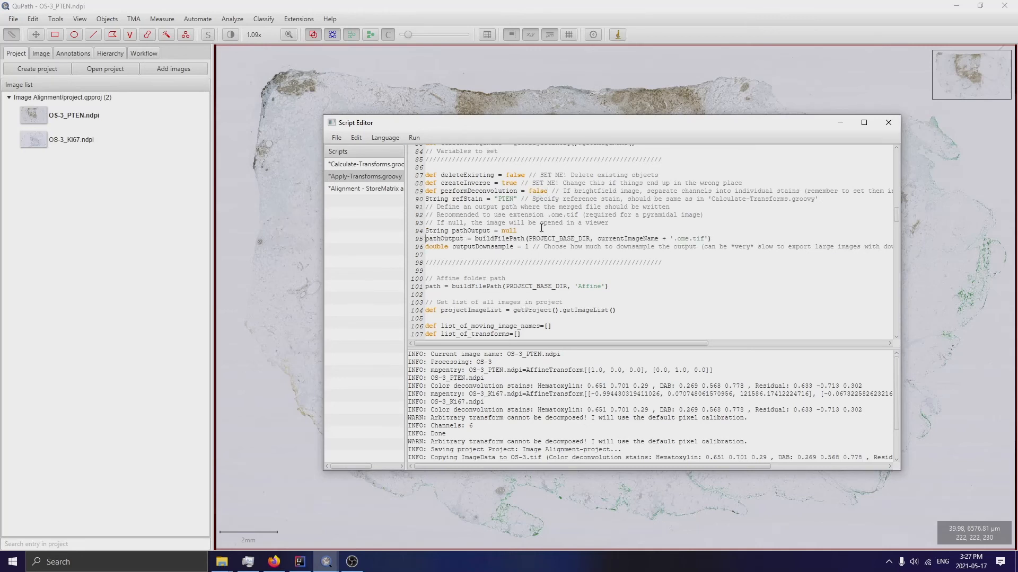
key("ctrl+s")
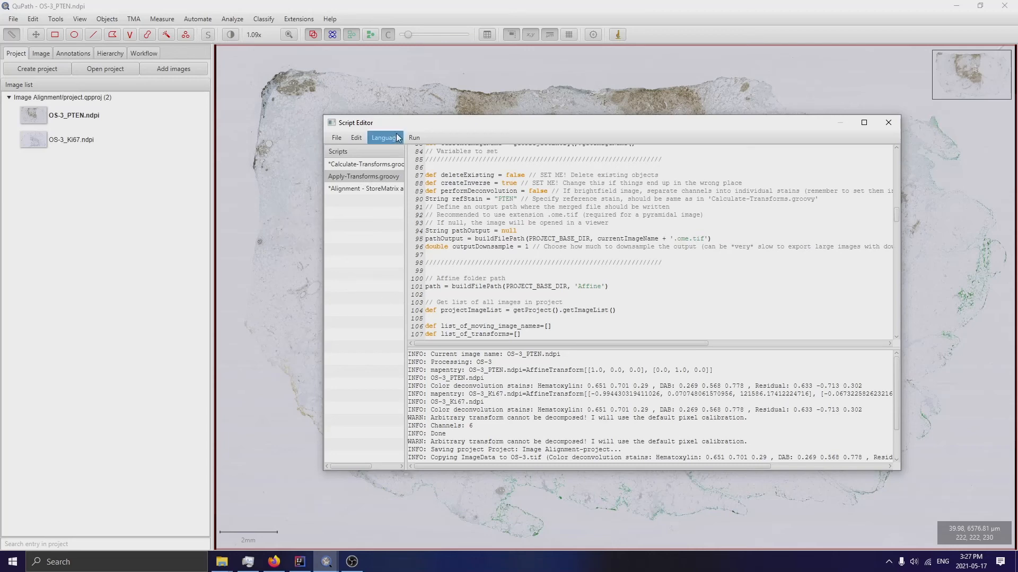
Run the Apply-Transforms script on the open OS-3_PTEN.ndpi image.
left_click(414, 138)
left_click(414, 137)
left_click(414, 137)
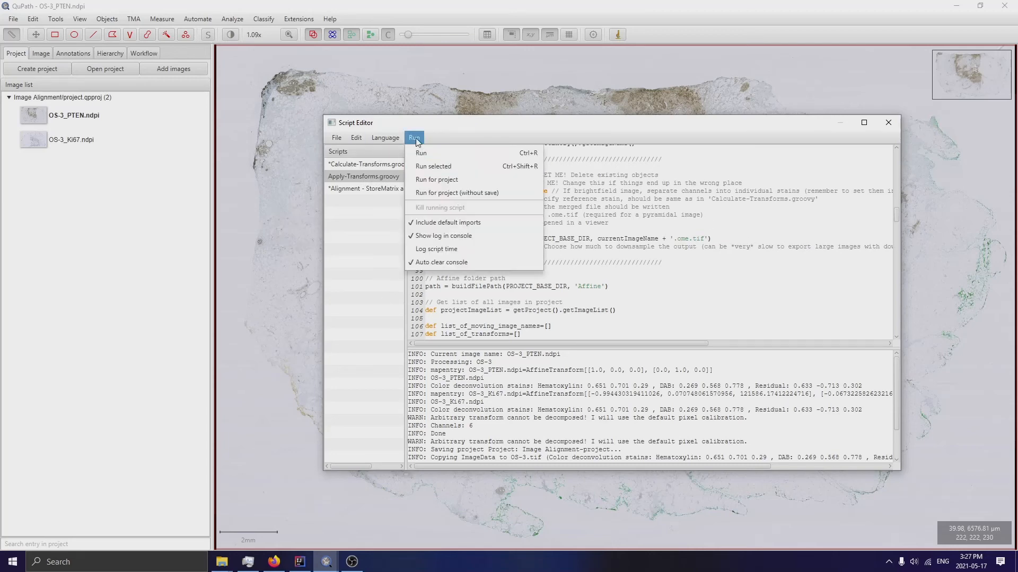
left_click(421, 153)
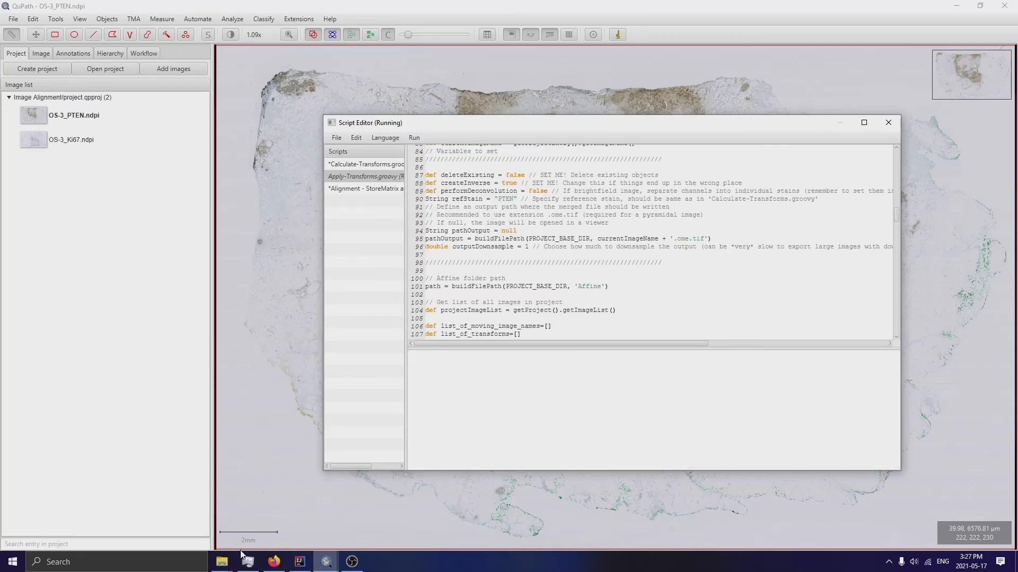
Check the processor load in Task Manager while the script runs and go to the Image Alignment project folder in File Explorer.
key("alt+Tab")
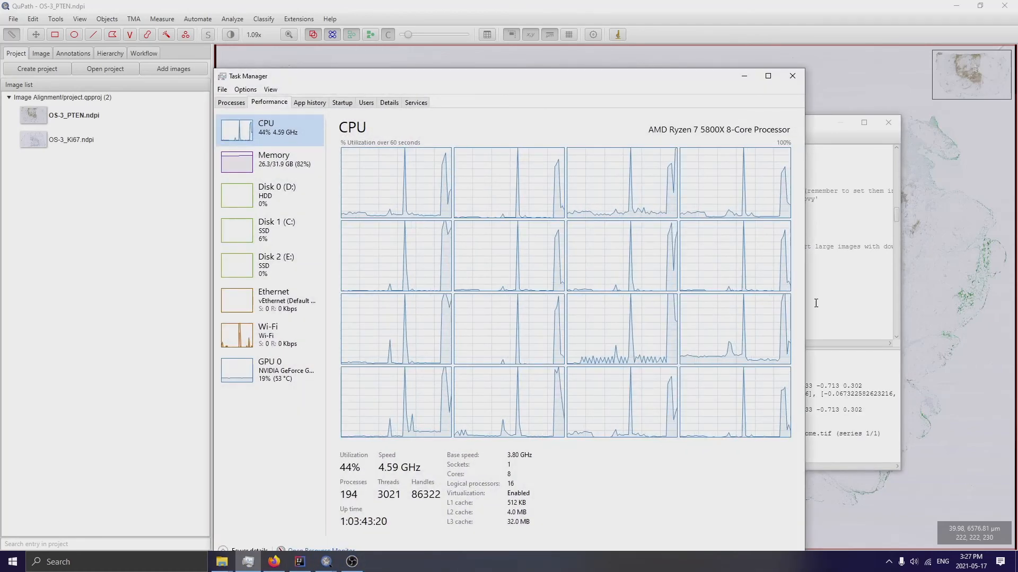
left_click(228, 566)
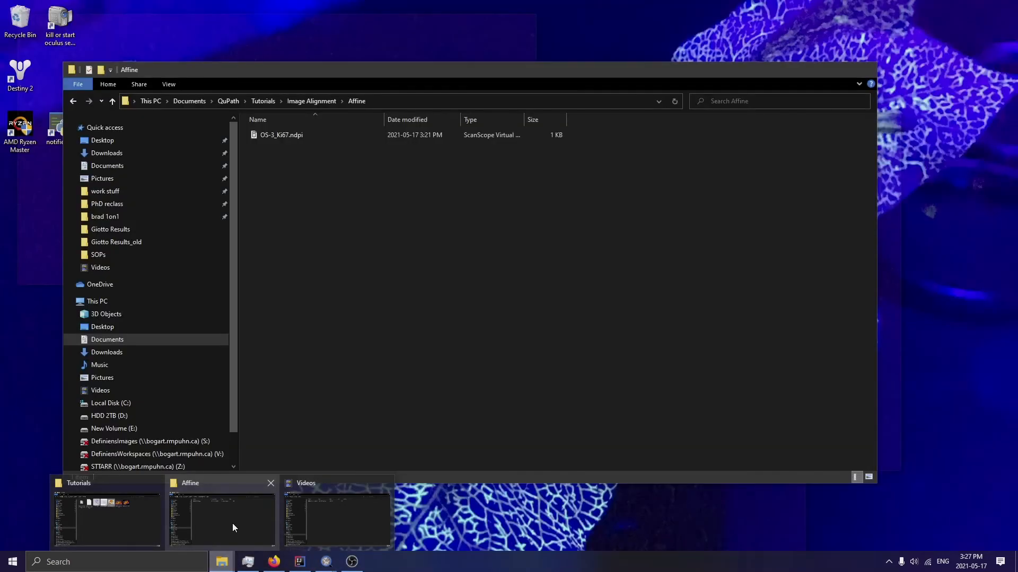
left_click(232, 524)
left_click(319, 103)
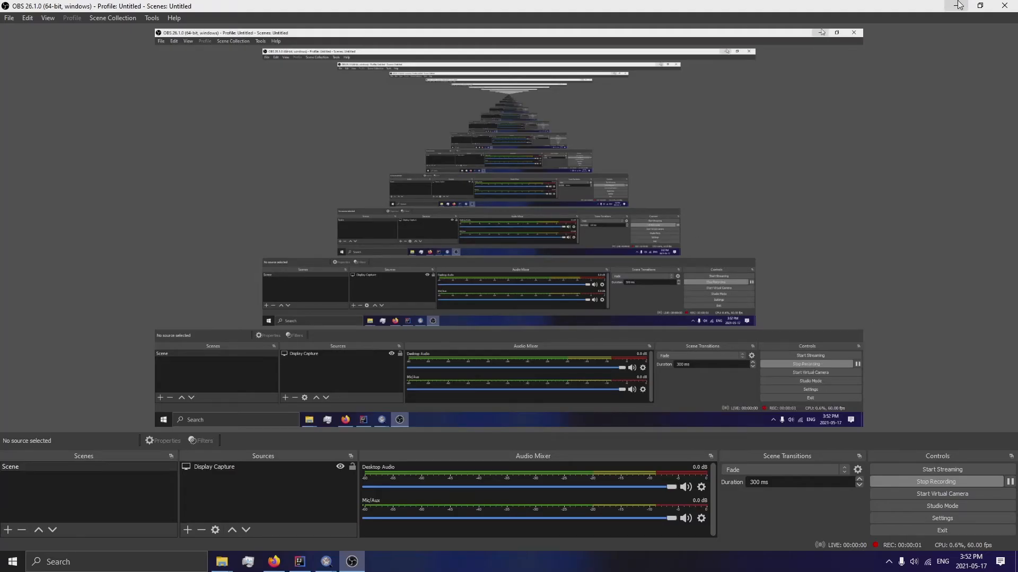
Leave OBS, point out the outputDownsample value in the script, and place the Image Alignment folder window beside the project's image list.
left_click(958, 5)
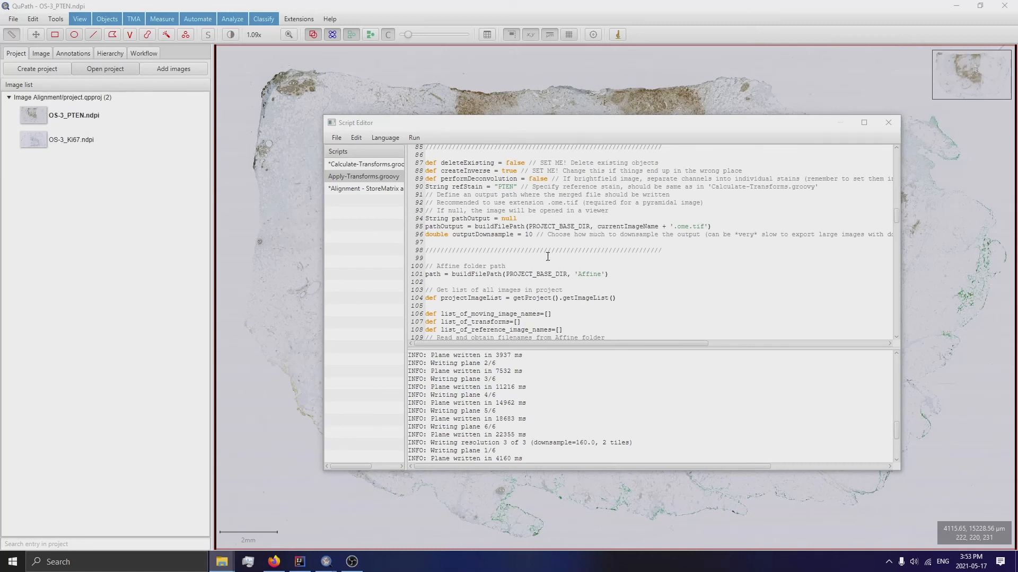
left_click(534, 237)
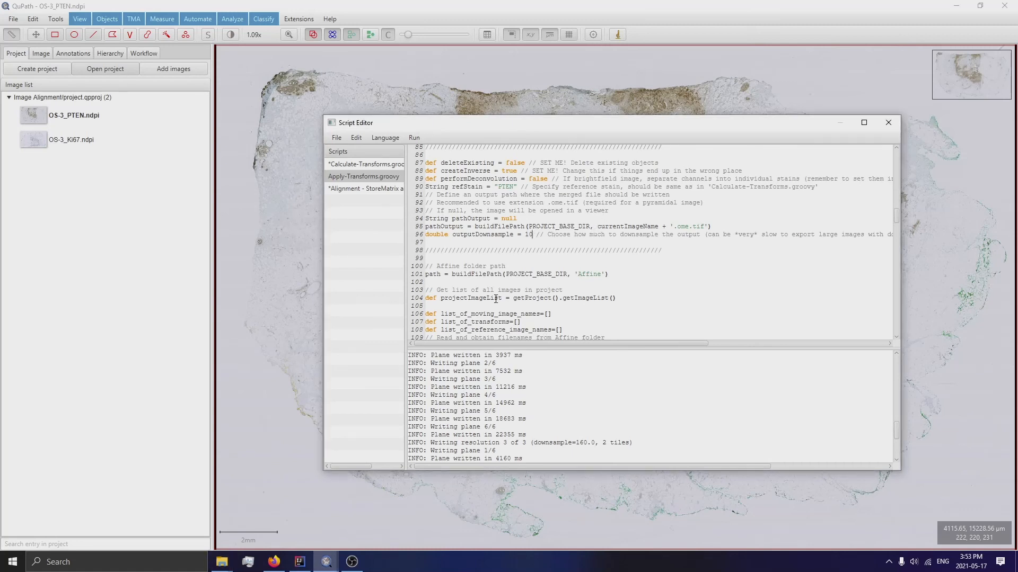
left_click(233, 564)
mouse_move(106, 526)
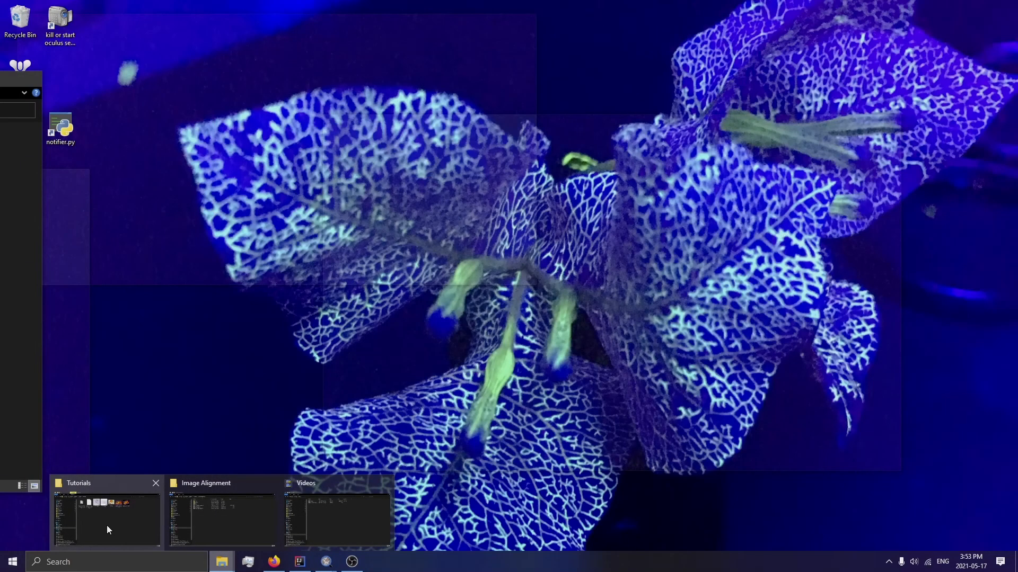
left_click(206, 525)
left_click_drag(0, 181, 773, 216)
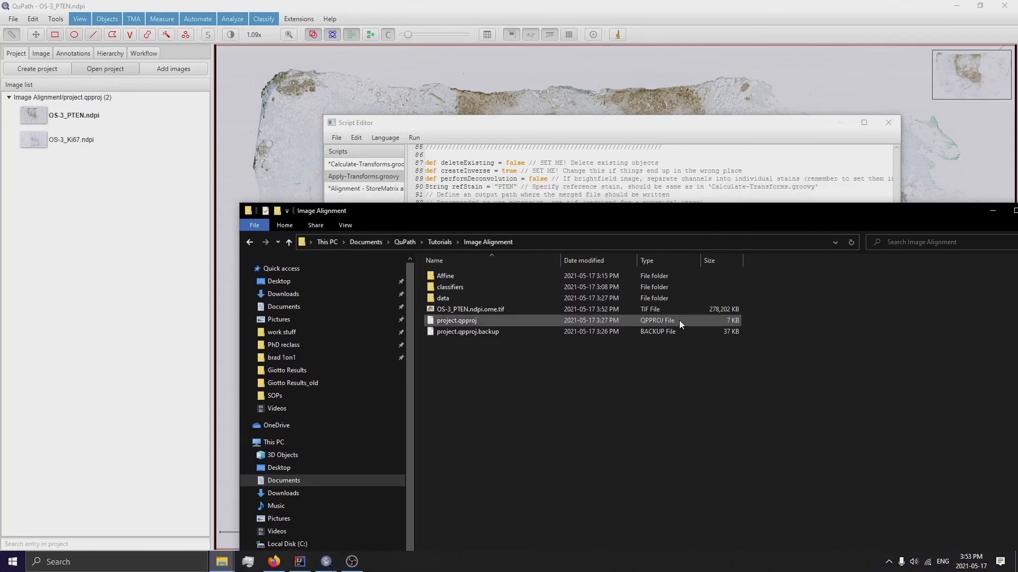
Import OS-3_PTEN.ndpi.ome.tif from the Image Alignment folder into the QuPath project with the image type set to Other.
left_click(660, 307)
left_click_drag(497, 310, 97, 222)
left_click(487, 333)
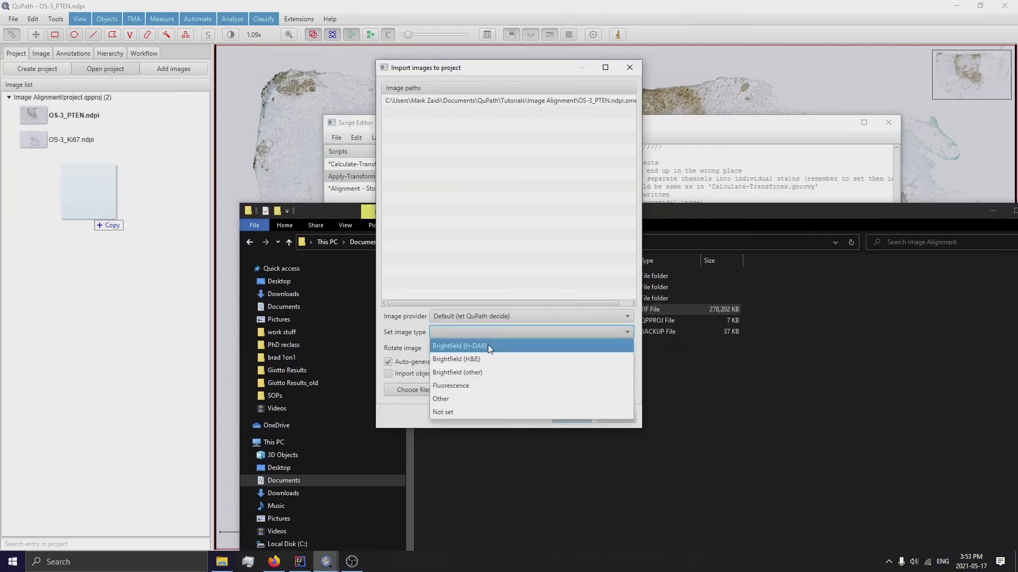
left_click(351, 562)
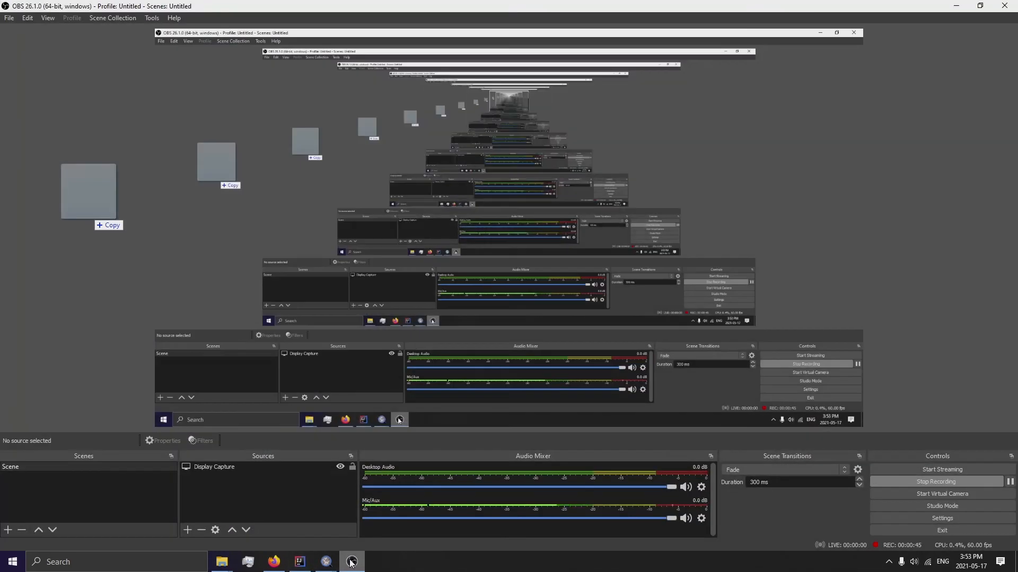
left_click(351, 562)
left_click(461, 334)
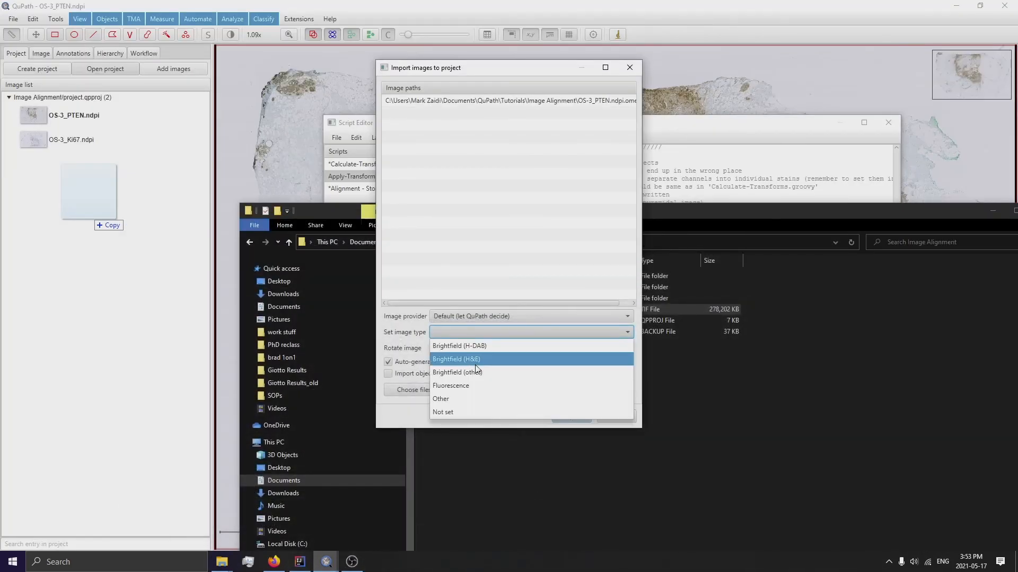
left_click(471, 398)
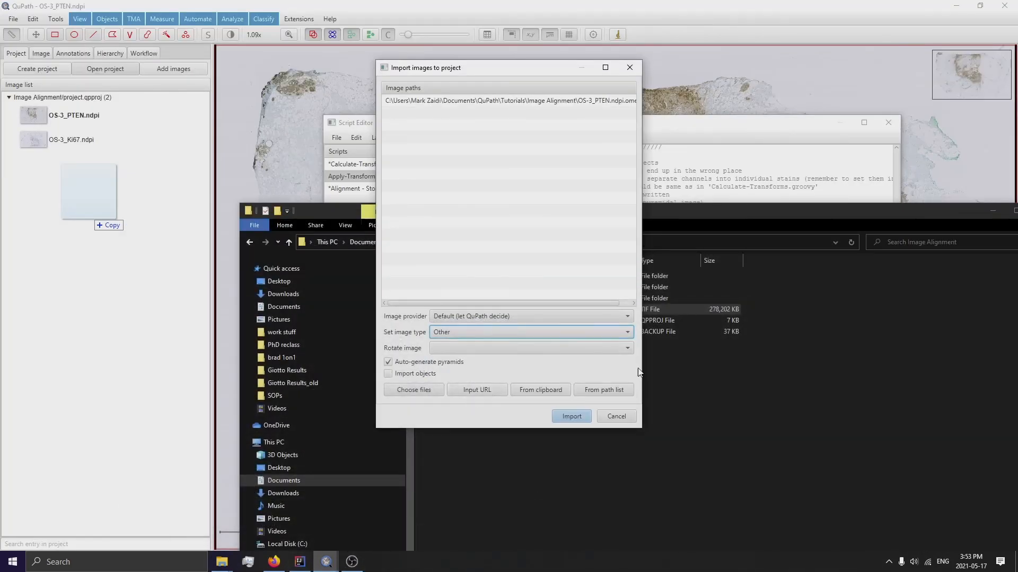
left_click(578, 418)
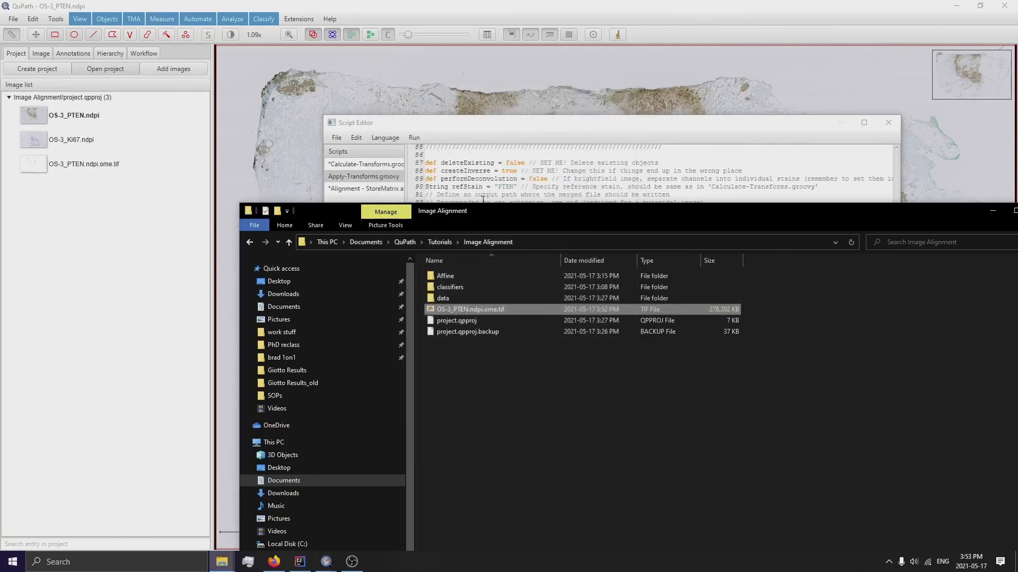
Open OS-3_PTEN.ndpi.ome.tif and bring up its brightness and contrast settings, enlarged to list all six channels.
left_click(101, 165)
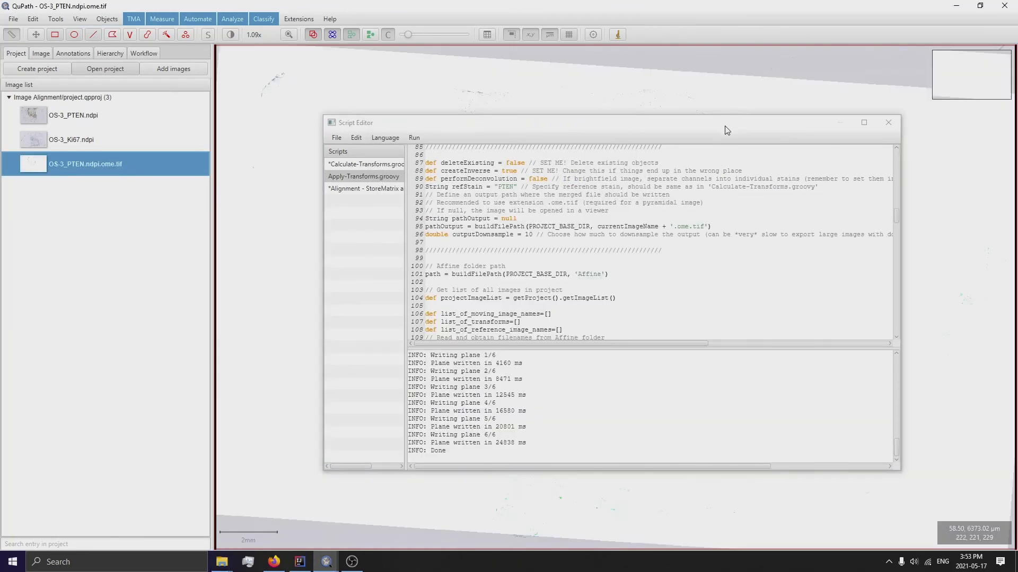
left_click_drag(726, 128, 0, 393)
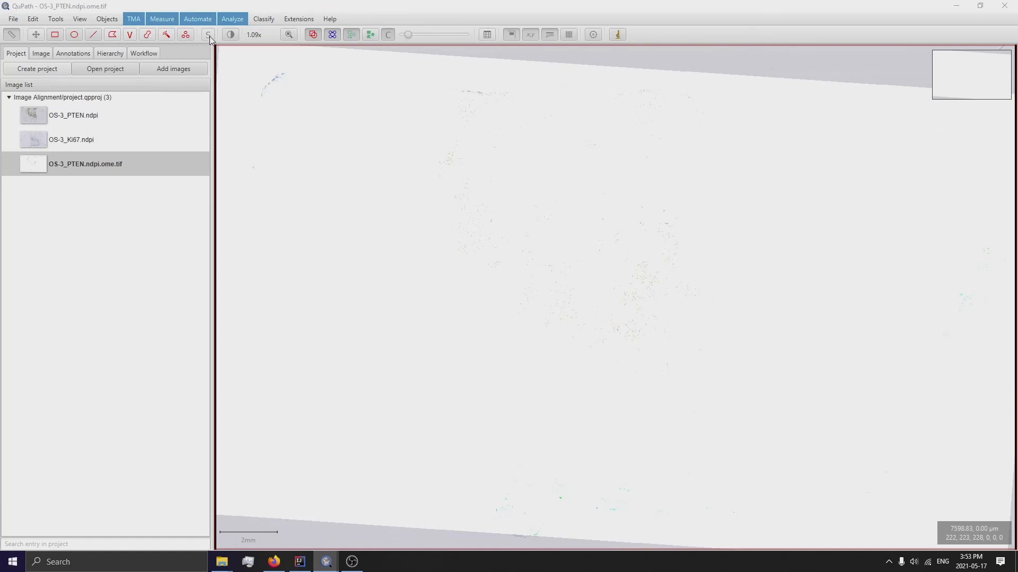
left_click(230, 34)
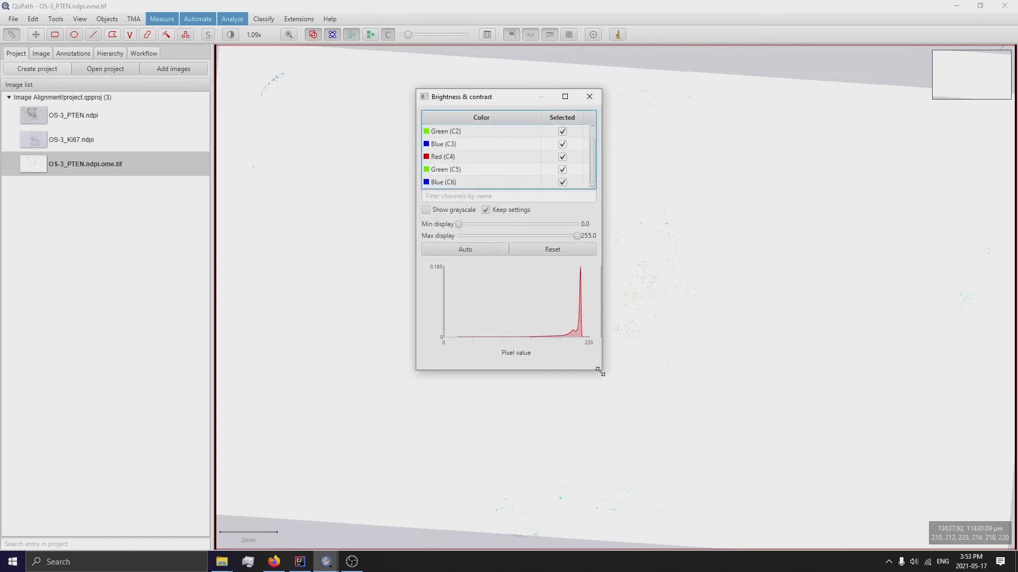
left_click_drag(600, 368, 726, 477)
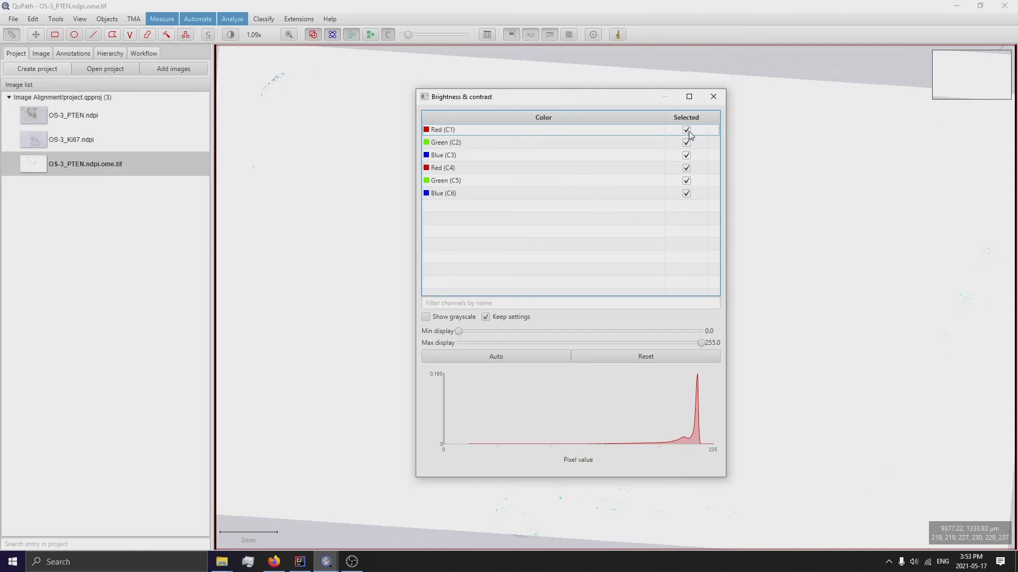
Hide the Red (C4), Green (C5) and Blue (C6) channels of the merged image.
left_click(686, 168)
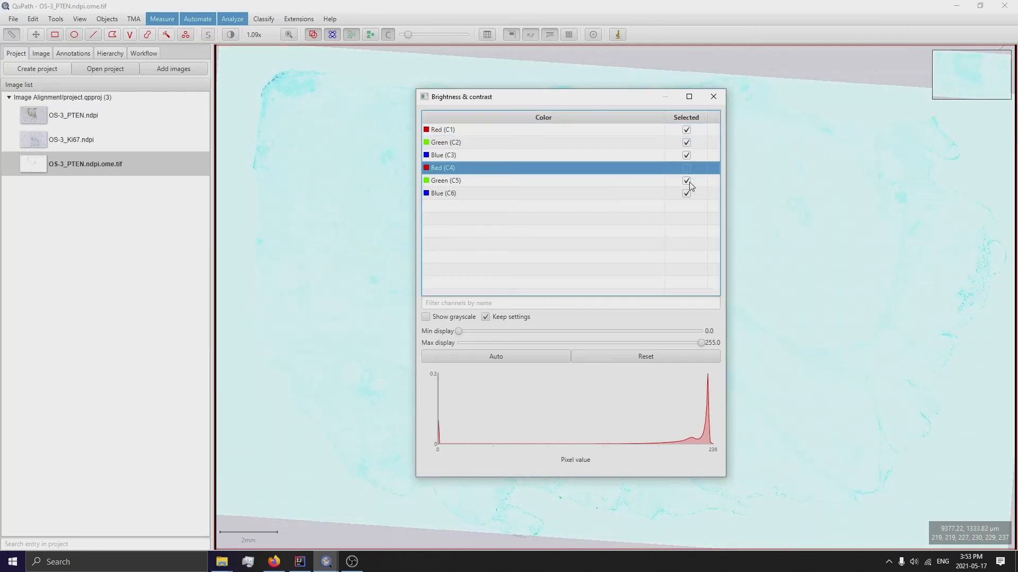
left_click(687, 181)
left_click(687, 193)
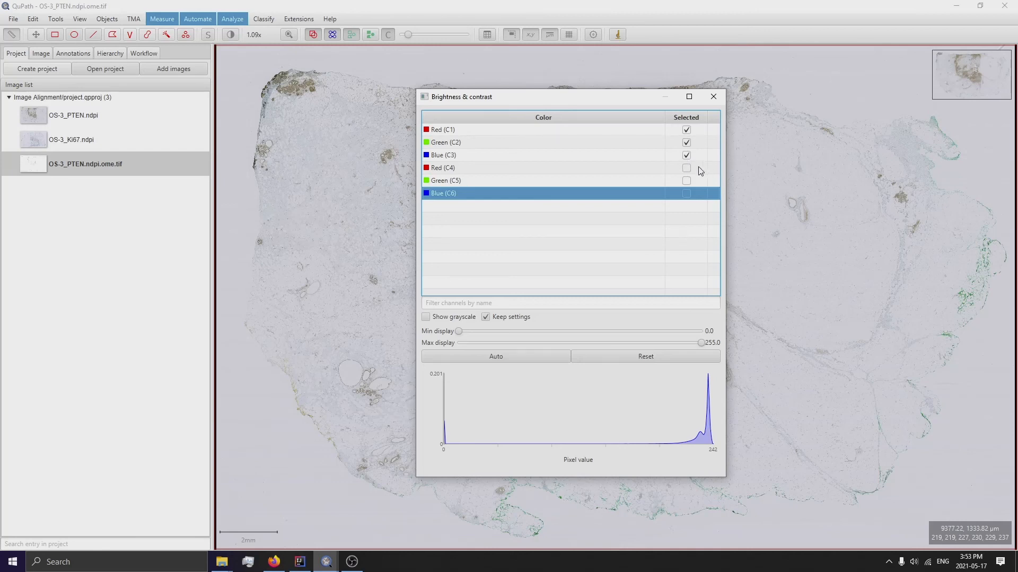
Turn off the remaining channels and compare Red (C1) with Red (C4) in grayscale.
left_click(686, 155)
left_click(687, 142)
left_click(686, 130)
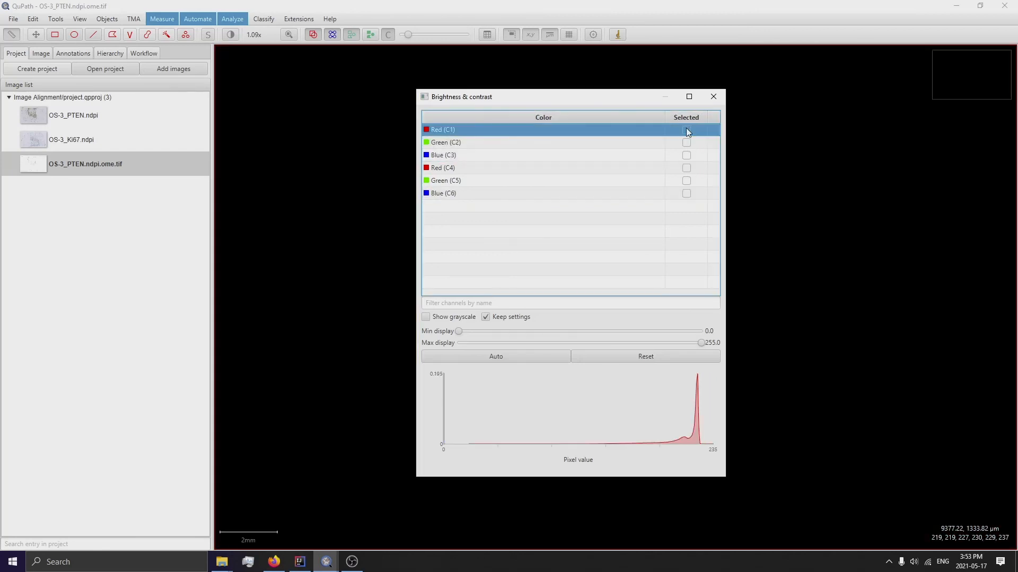
left_click(687, 130)
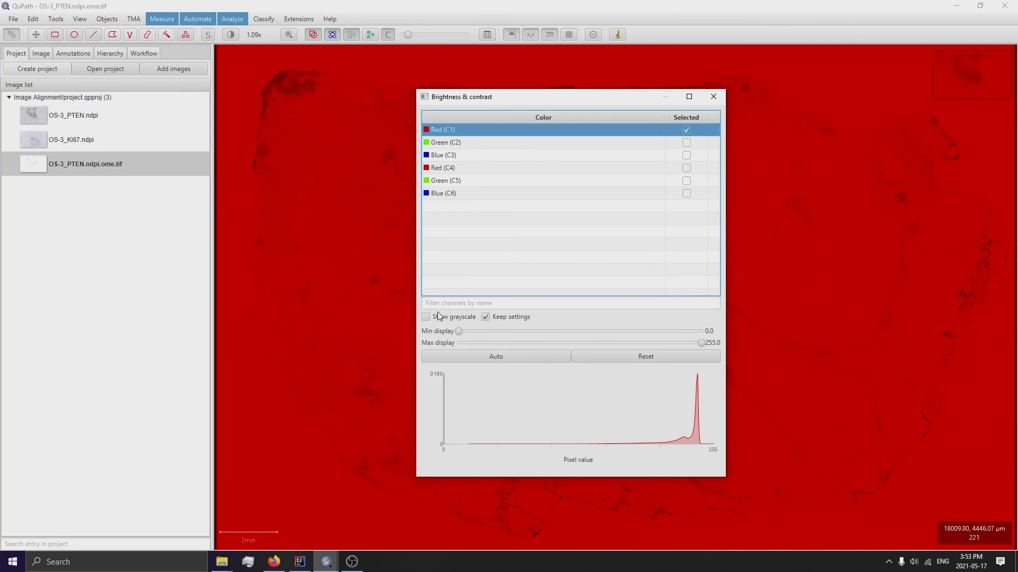
left_click(437, 314)
left_click(688, 168)
left_click(688, 130)
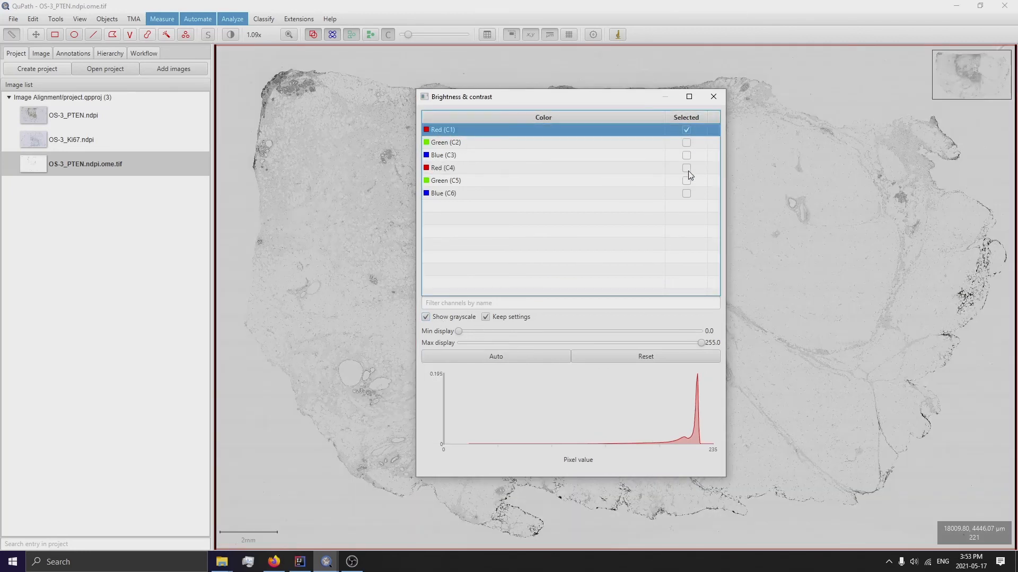
left_click(688, 168)
left_click(687, 130)
left_click(688, 168)
left_click(686, 130)
Return to color and display the Red (C1), Green (C2) and Blue (C3) channels together, clearing the settings window from the tissue.
left_click(437, 316)
left_click(686, 143)
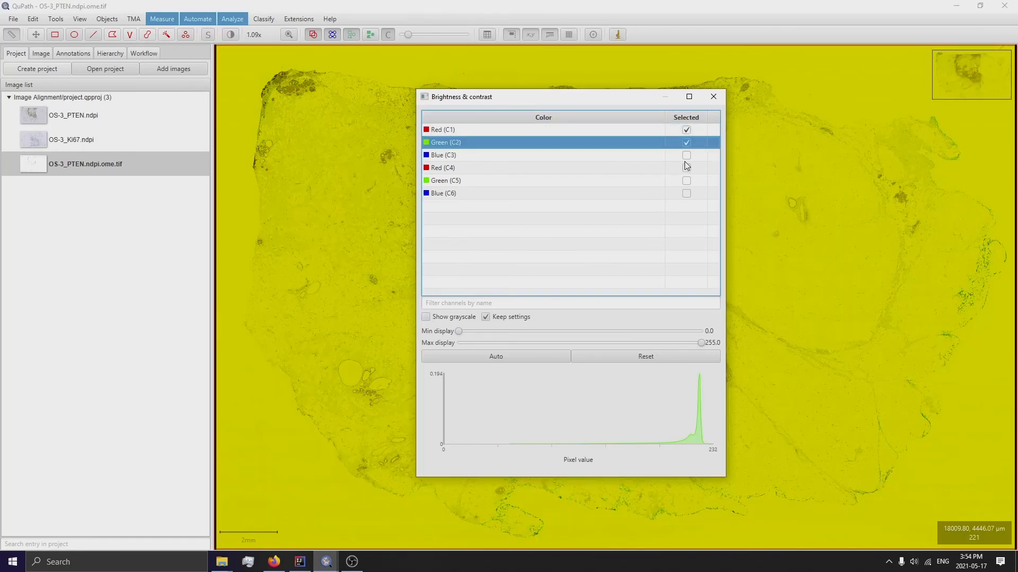
left_click(686, 155)
left_click_drag(618, 96, 414, 139)
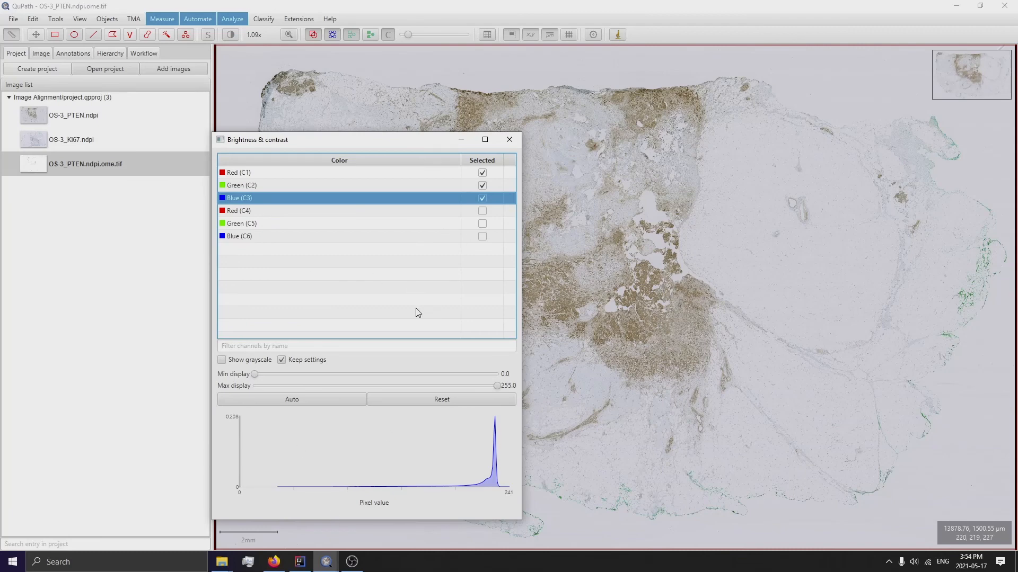
Display Blue (C6) instead of Blue (C3) and examine how the PTEN and Ki67 slides overlap across the section.
left_click(486, 198)
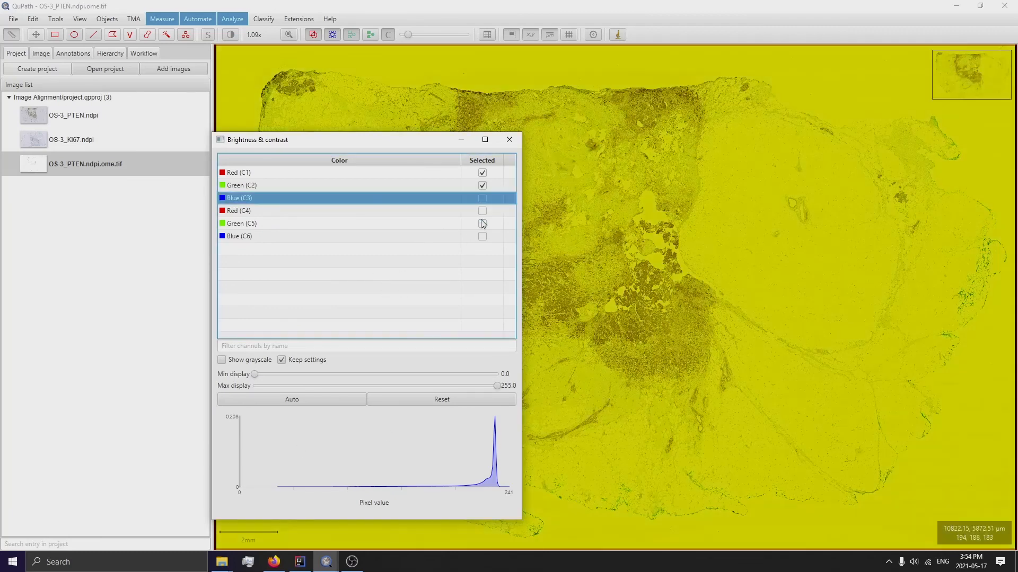
left_click(483, 237)
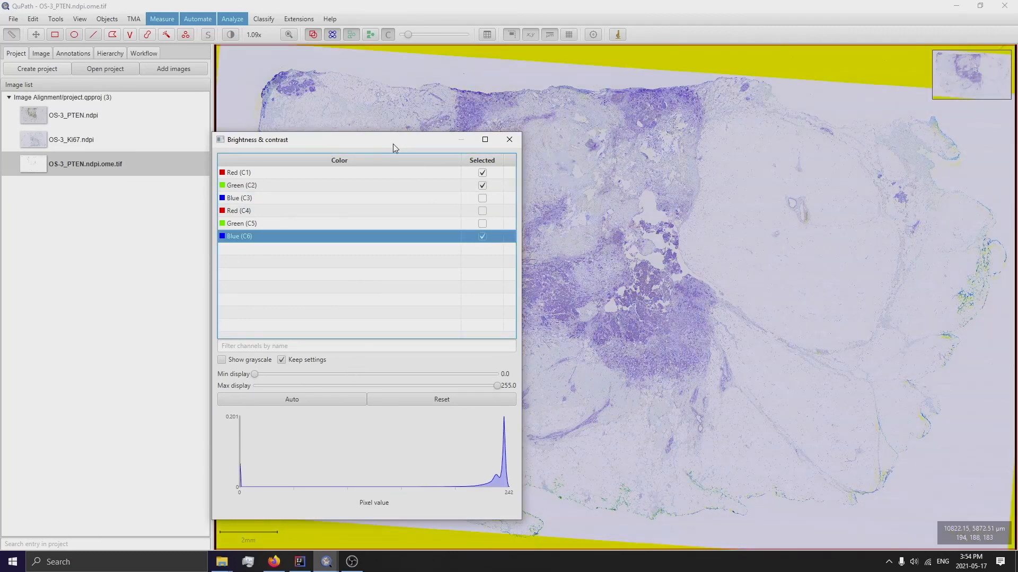
left_click_drag(394, 148, 220, 90)
scroll(927, 265, "up", 5)
left_click_drag(706, 173, 783, 318)
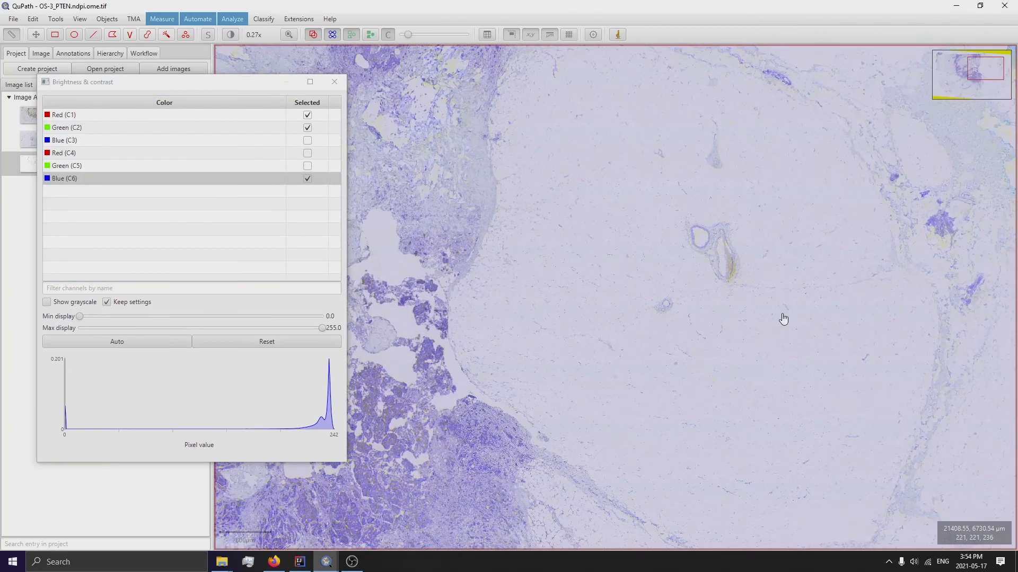
left_click_drag(721, 264, 929, 255)
left_click_drag(577, 329, 885, 254)
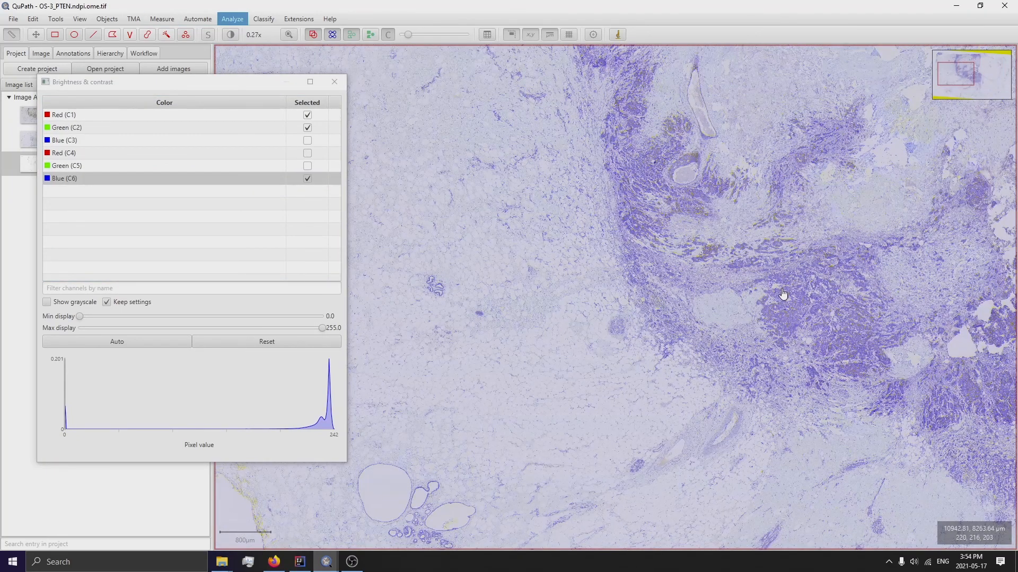
scroll(780, 289, "up", 4)
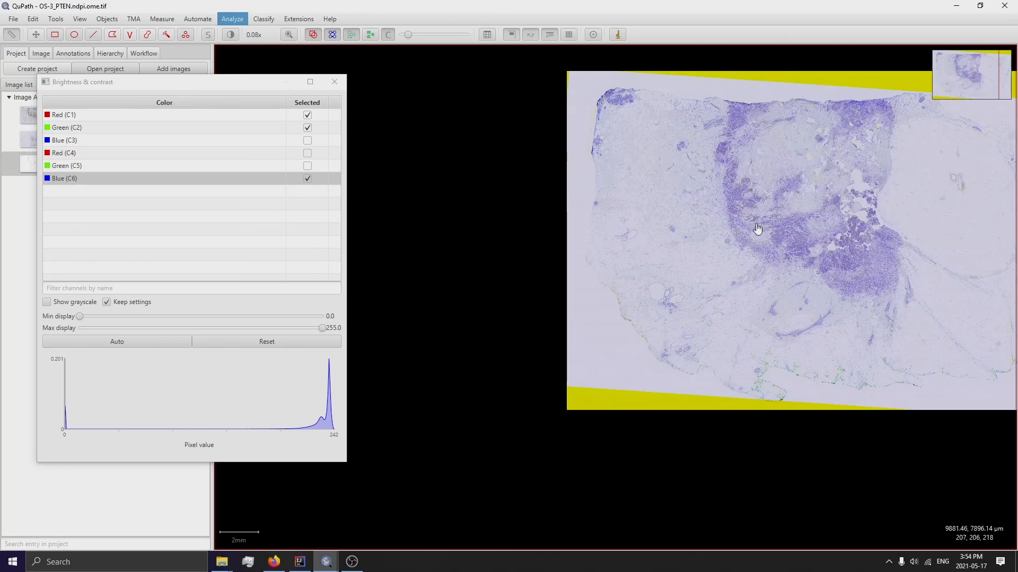
scroll(758, 228, "down", 3)
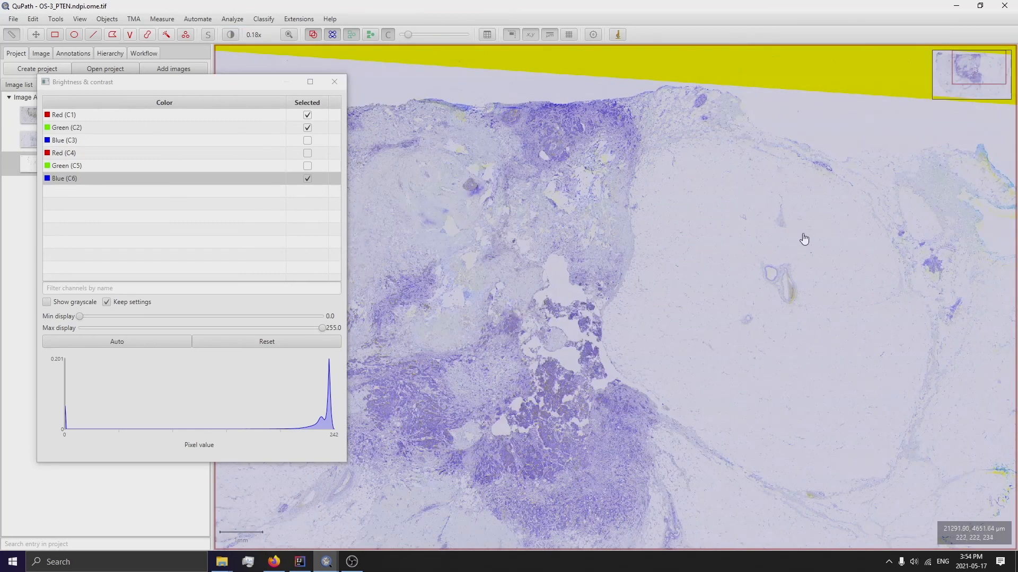
Inspect the cell-level alignment of the two slides in the dense purple tissue, and return to an overview of the whole merged section.
scroll(646, 212, "down", 10)
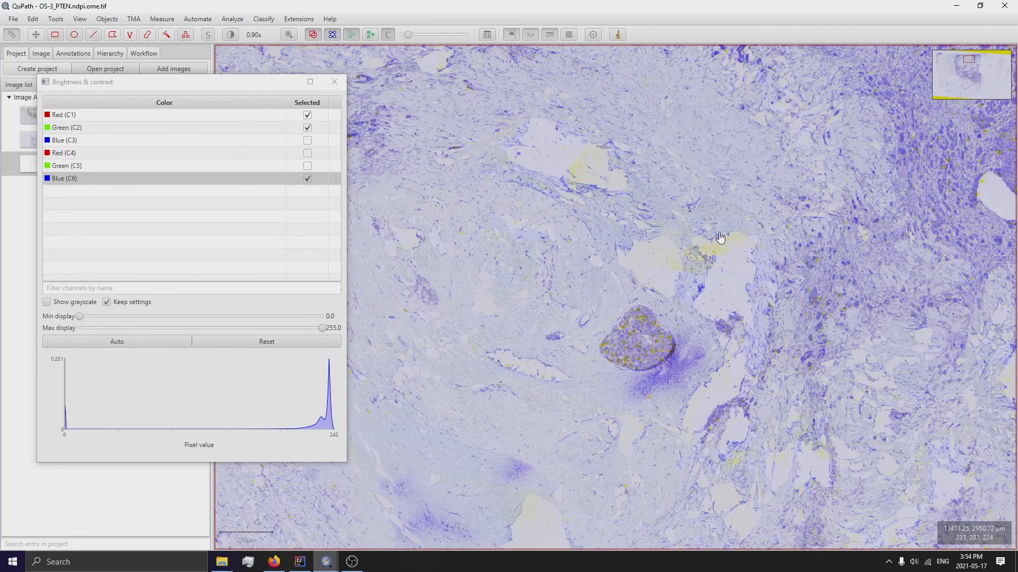
left_click_drag(722, 236, 550, 163)
left_click_drag(780, 195, 583, 293)
scroll(777, 185, "down", 3)
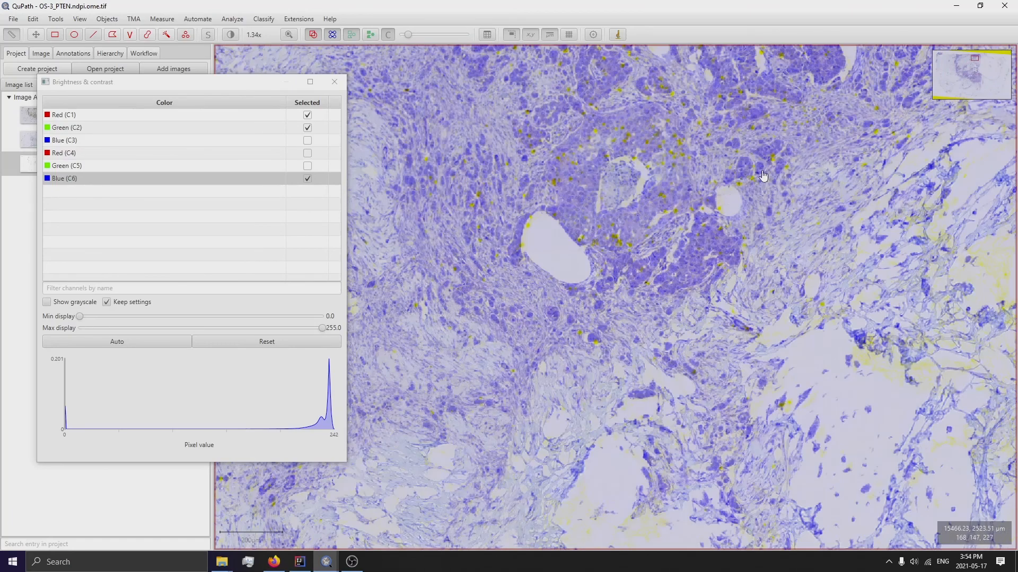
scroll(729, 205, "up", 10)
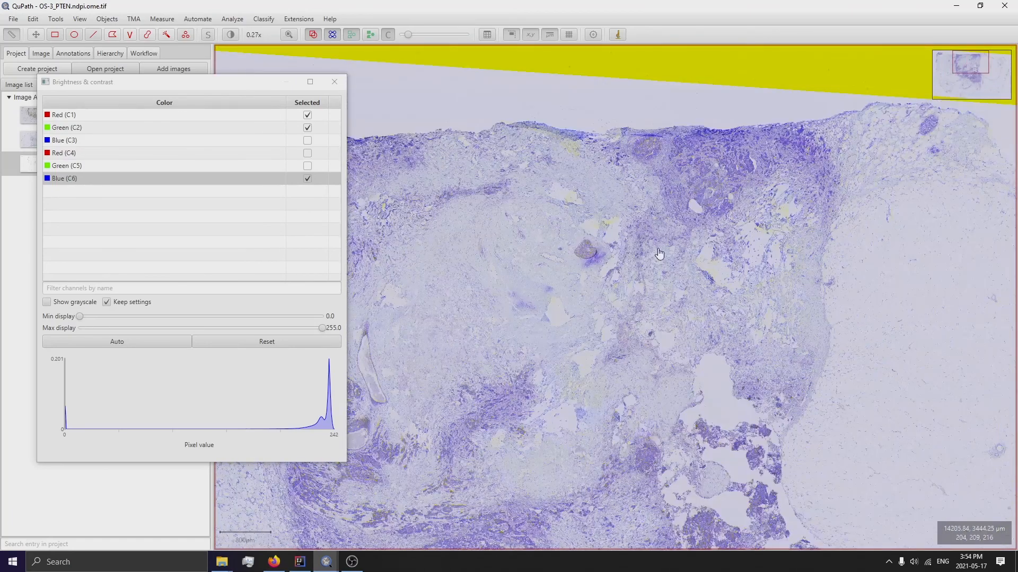
scroll(658, 253, "down", 15)
scroll(659, 253, "up", 20)
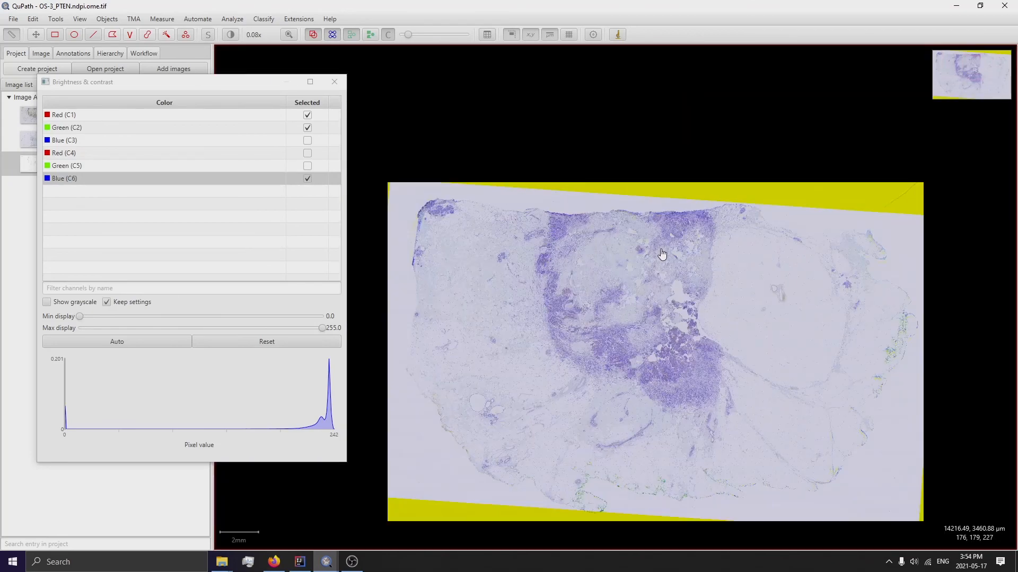
left_click_drag(639, 344, 637, 298)
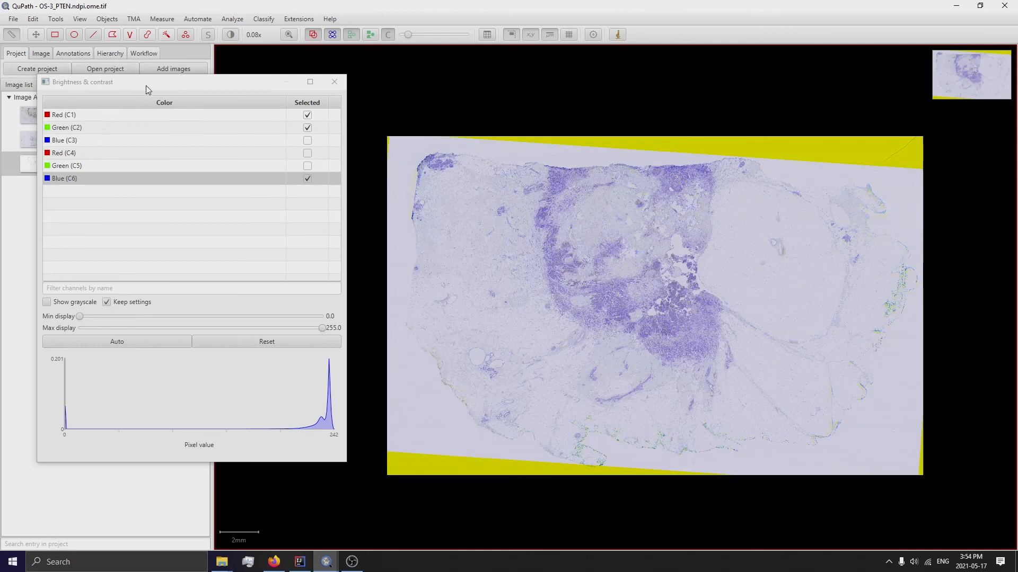
Close the brightness and contrast settings and show the image properties of the merged OS-3_PTEN.ndpi.ome.tif.
left_click(334, 82)
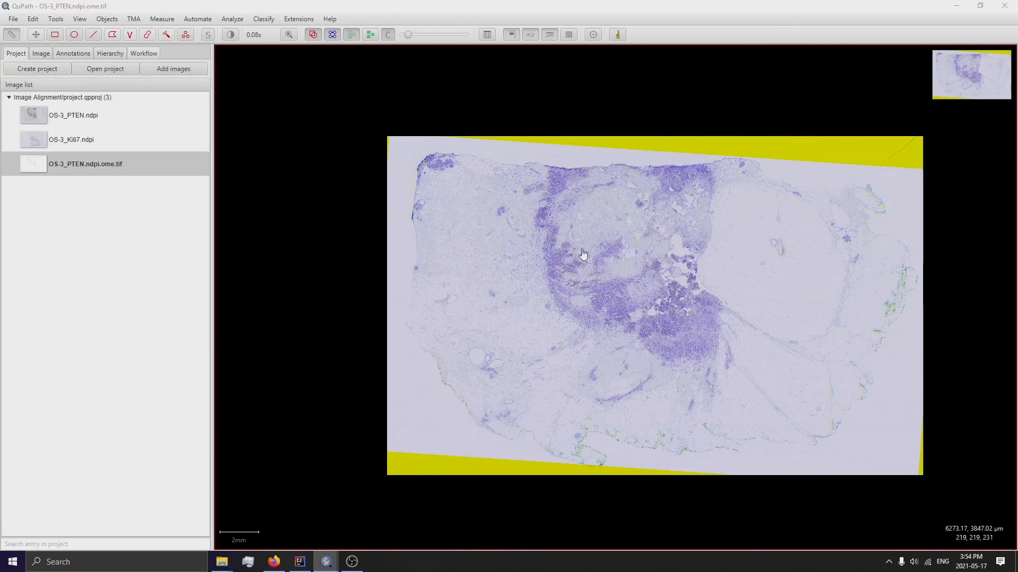
left_click(42, 53)
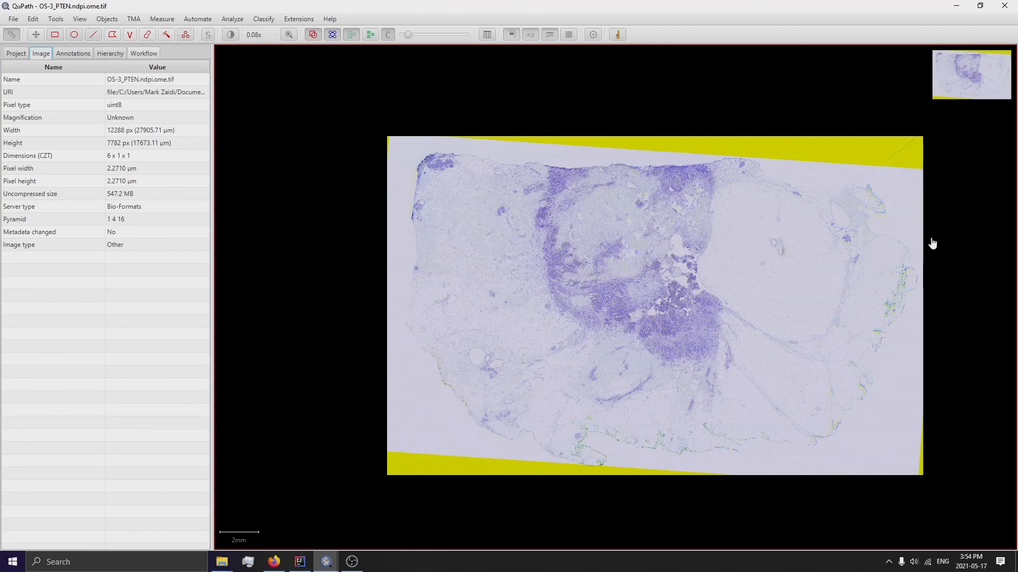
left_click_drag(922, 238, 822, 204)
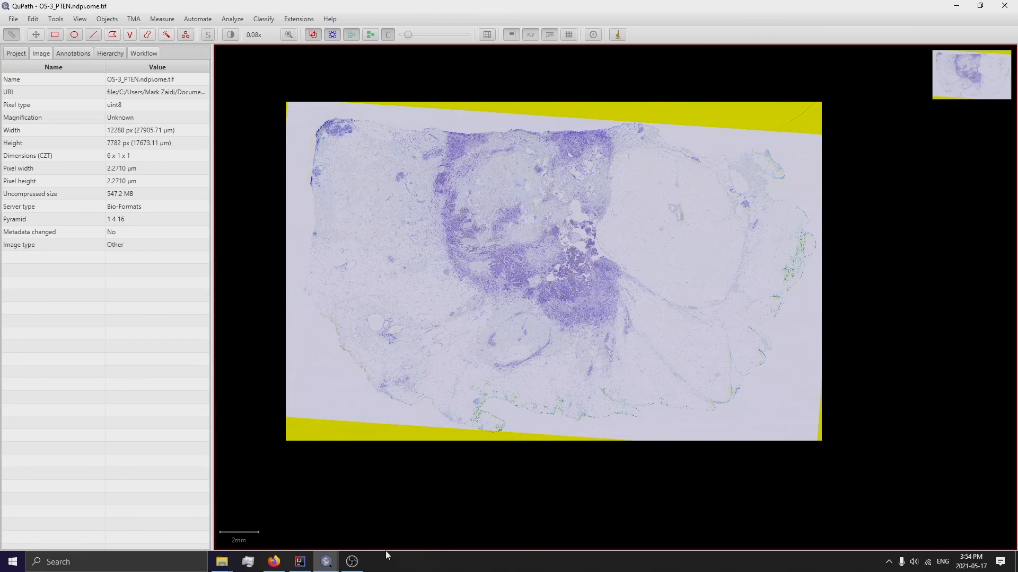
mouse_move(352, 564)
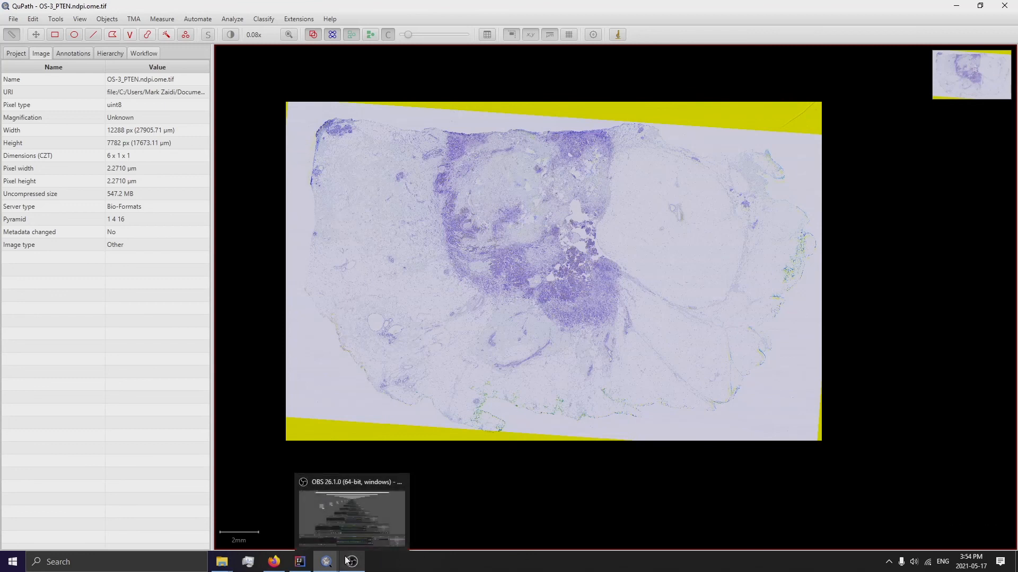
left_click(348, 561)
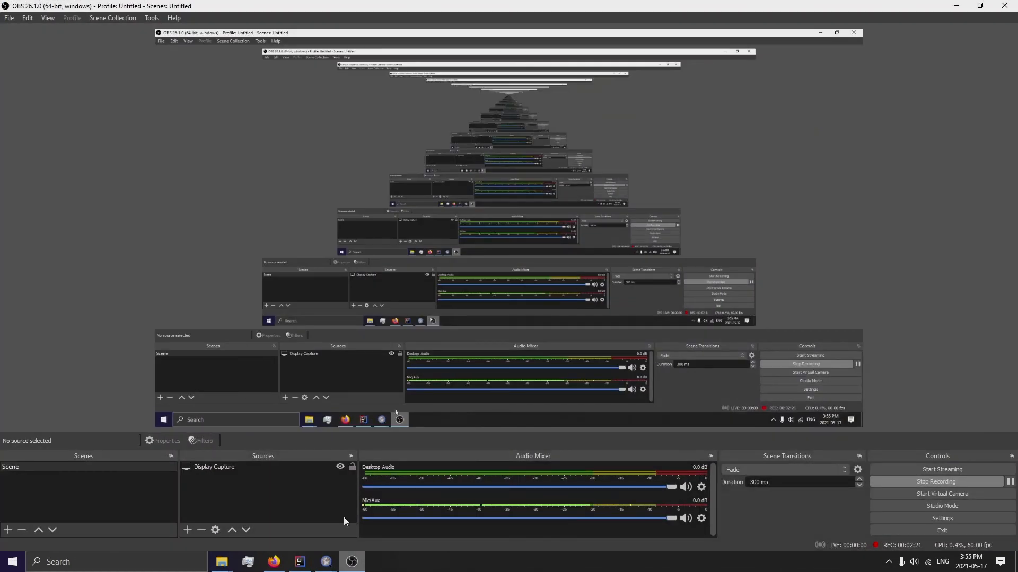